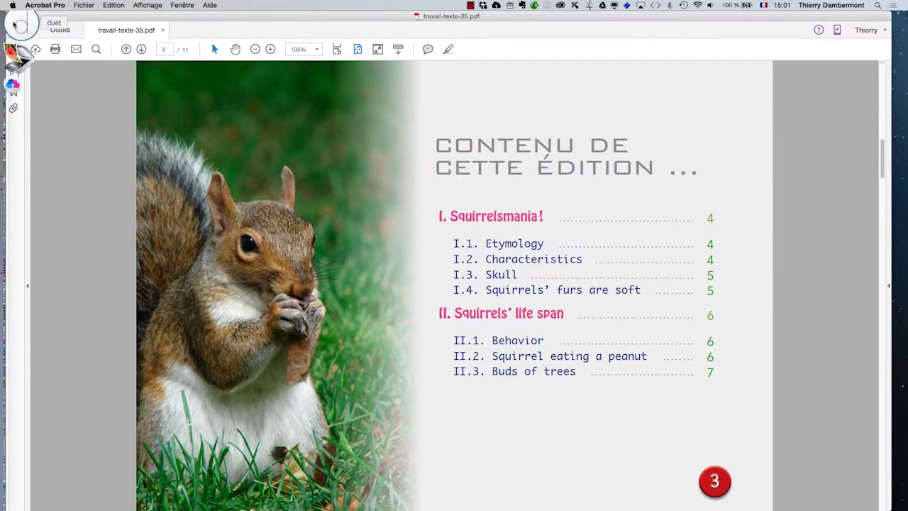
Switch to the Finder and open travail-texte-35.pdf from the IDB3J-fev2016 folder with Adobe Acrobat Pro (11.0.14).
{"action": "left_click", "coordinate": [10, 15]}
{"action": "key", "text": "super+Tab"}
{"action": "key", "text": "super+Tab"}
{"action": "key", "text": "super+Tab"}
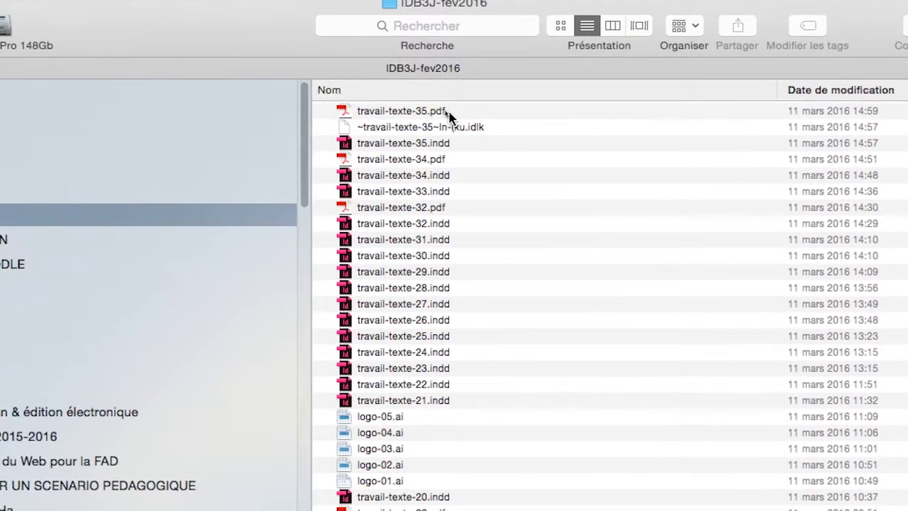
{"action": "right_click", "coordinate": [427, 102]}
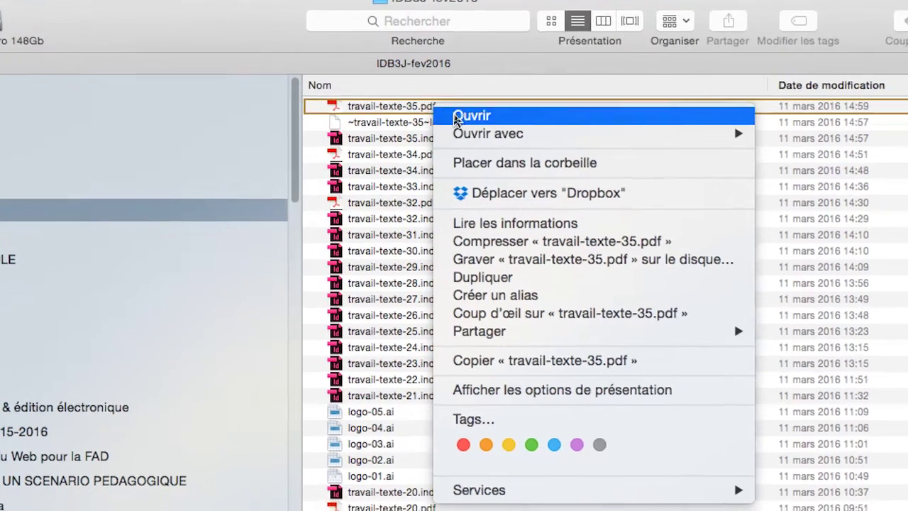
{"action": "mouse_move", "coordinate": [478, 140]}
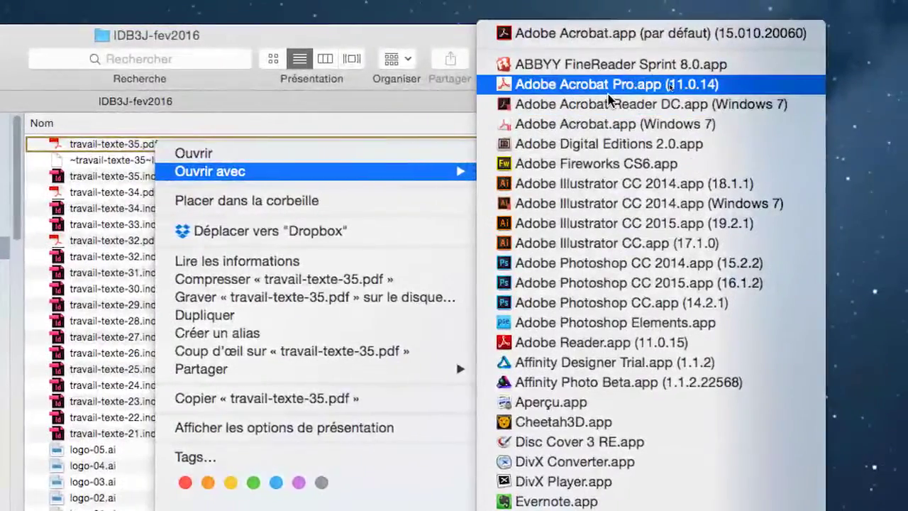
{"action": "left_click", "coordinate": [600, 89]}
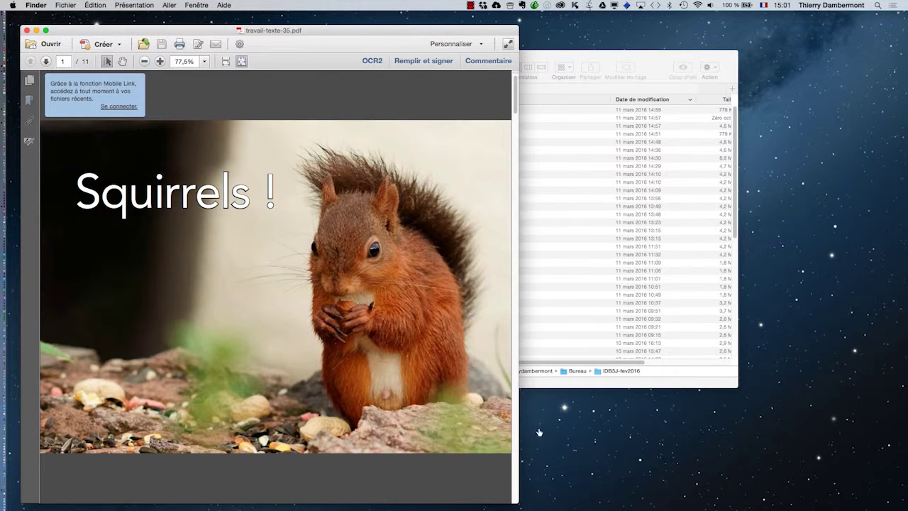
Enlarge the document window and display the list of PDF bookmarks.
{"action": "left_click_drag", "start_coordinate": [542, 491], "coordinate": [770, 462]}
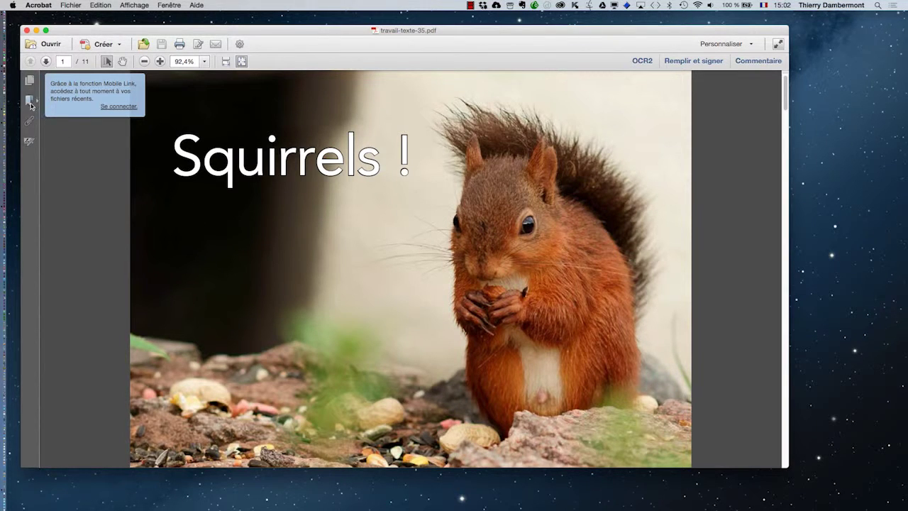
{"action": "left_click", "coordinate": [29, 101]}
{"action": "left_click", "coordinate": [29, 101]}
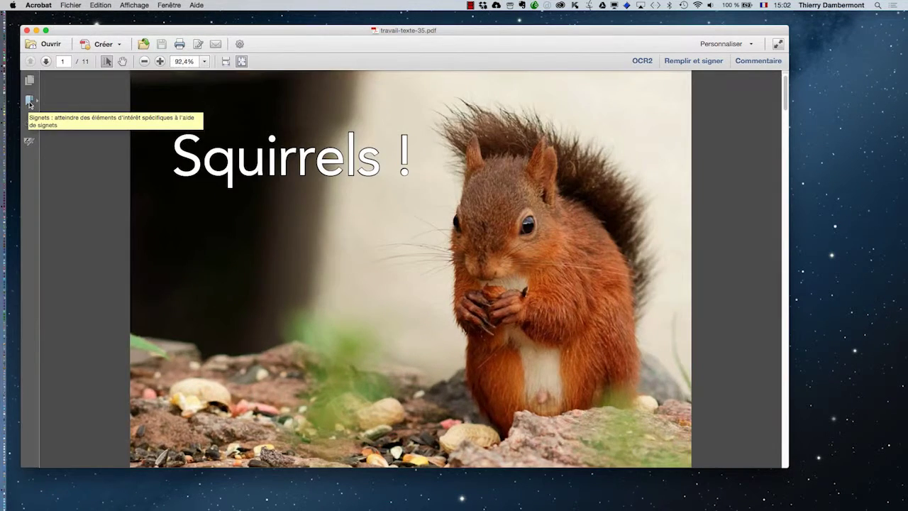
{"action": "left_click", "coordinate": [29, 101]}
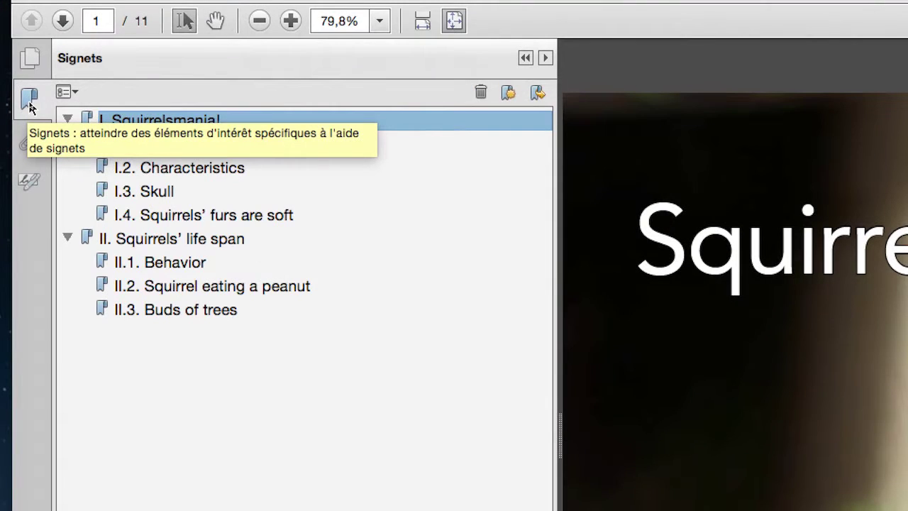
{"action": "left_click", "coordinate": [29, 101]}
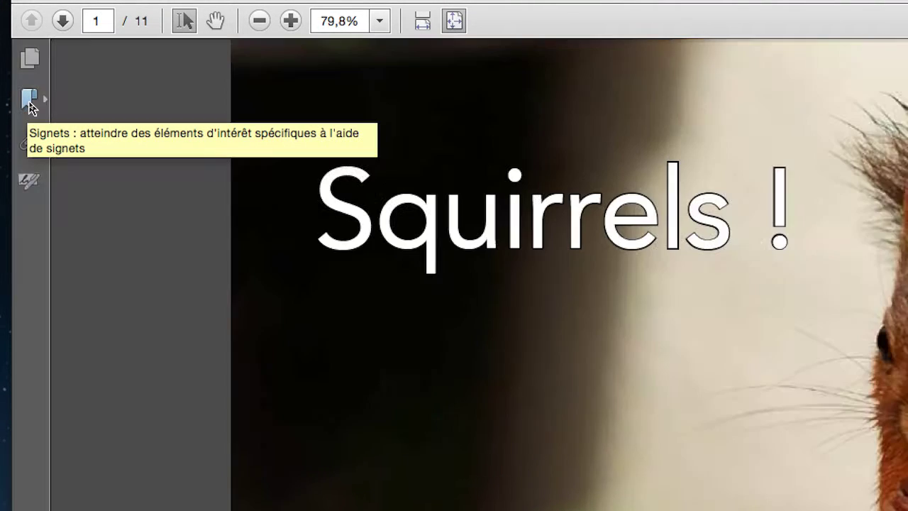
{"action": "left_click", "coordinate": [29, 101]}
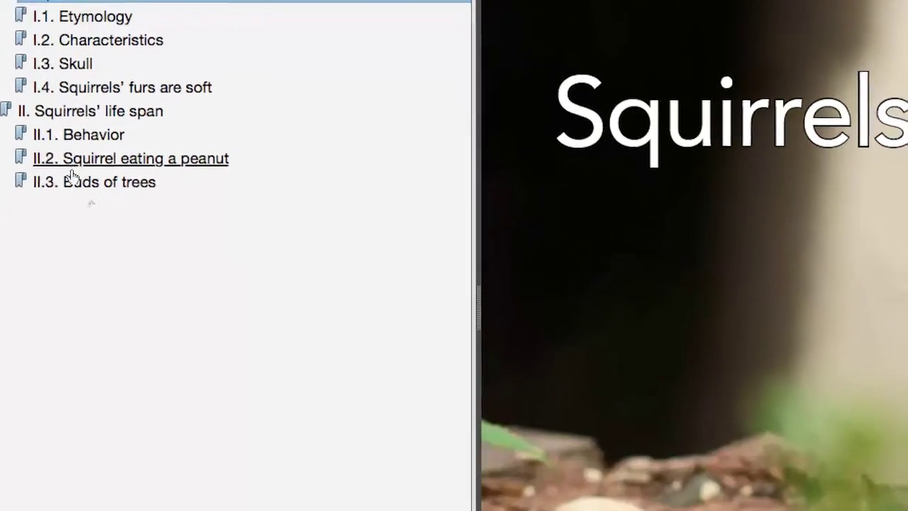
Test the bookmarks of both chapters, from Etymology to Buds of trees, finishing on II. Squirrels' life span.
{"action": "left_click", "coordinate": [75, 136]}
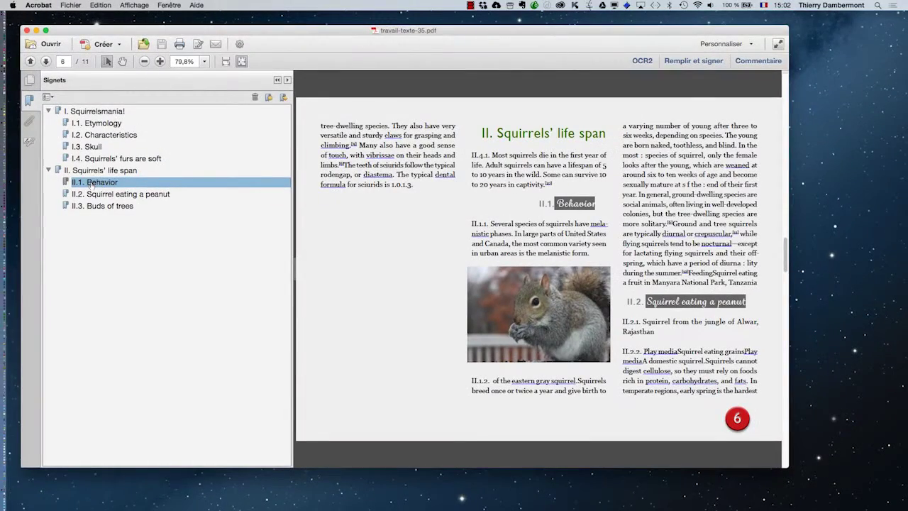
{"action": "left_click", "coordinate": [88, 147]}
{"action": "left_click", "coordinate": [97, 123]}
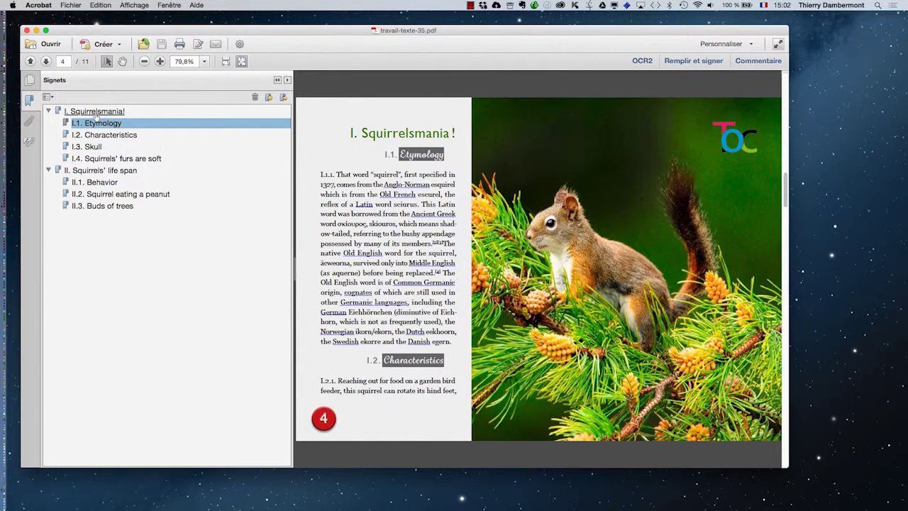
{"action": "left_click", "coordinate": [95, 112]}
{"action": "left_click", "coordinate": [92, 147]}
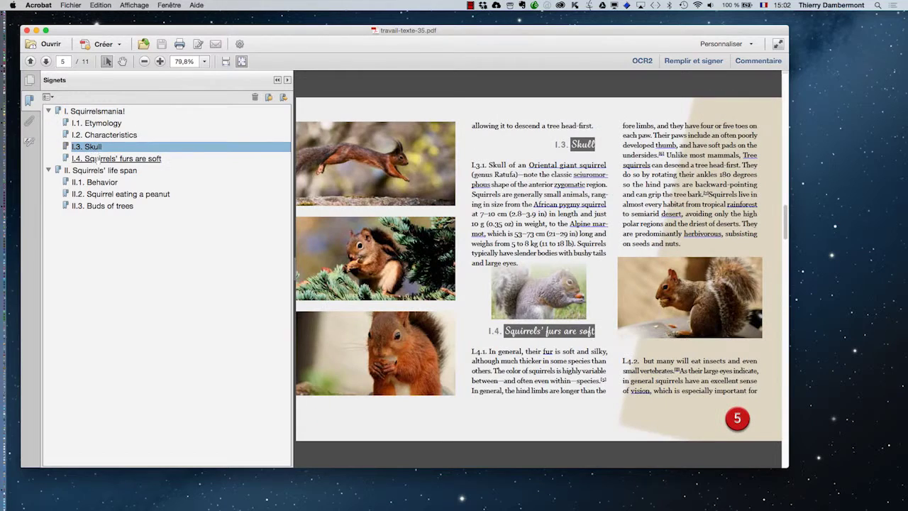
{"action": "left_click", "coordinate": [93, 159]}
{"action": "left_click", "coordinate": [96, 182]}
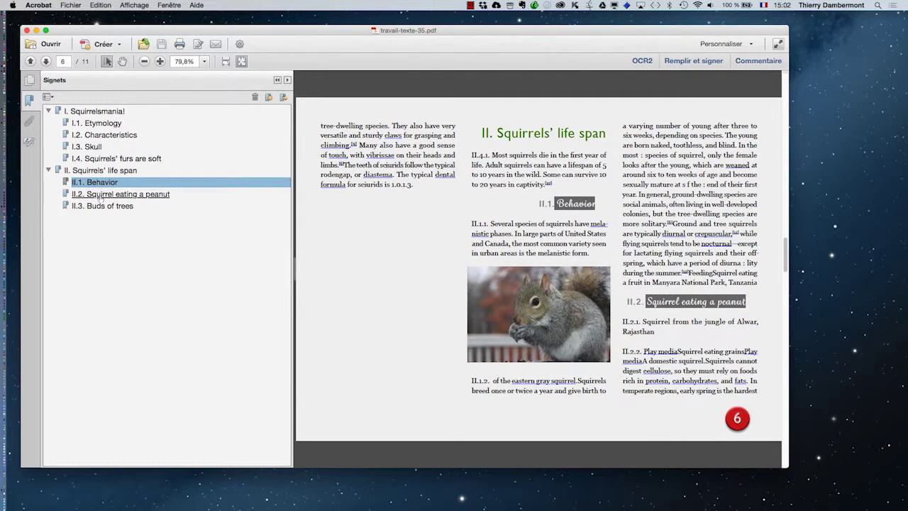
{"action": "left_click", "coordinate": [100, 198]}
{"action": "left_click", "coordinate": [102, 206]}
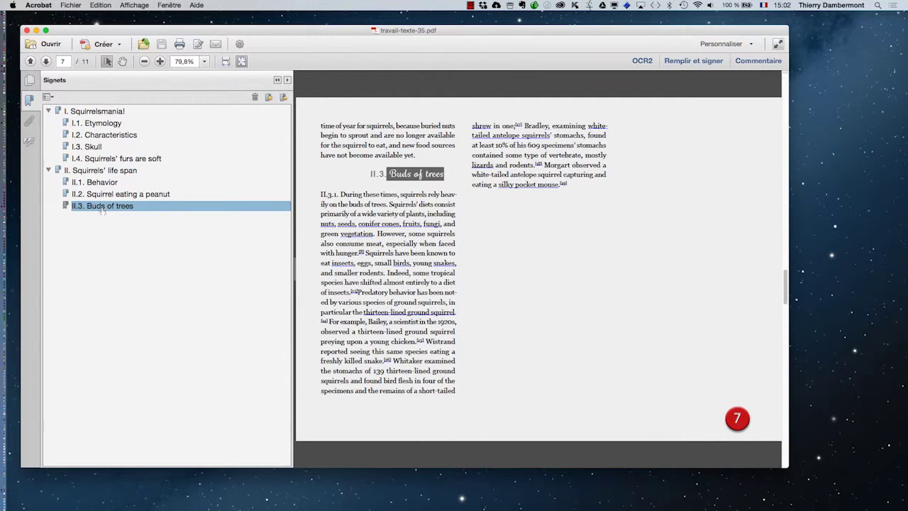
{"action": "left_click", "coordinate": [107, 172]}
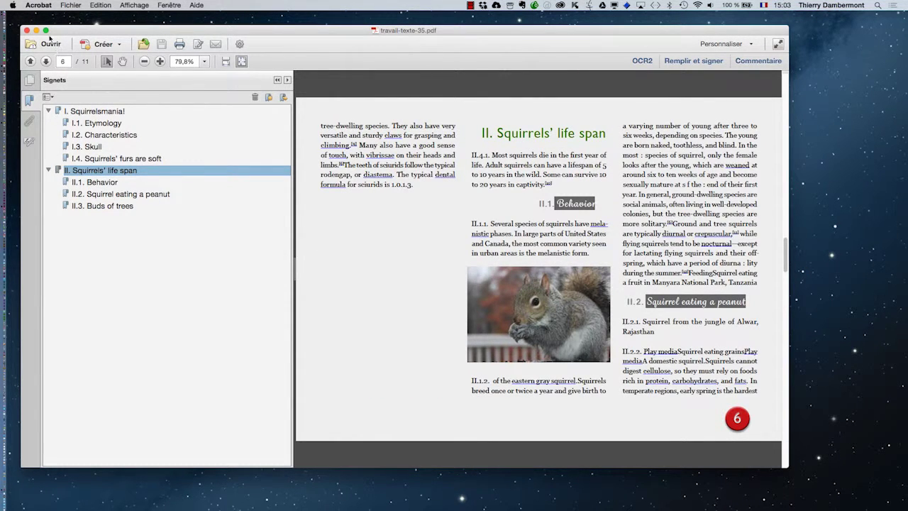
Reposition the document window and enlarge it to fill most of the screen.
{"action": "left_click", "coordinate": [38, 5]}
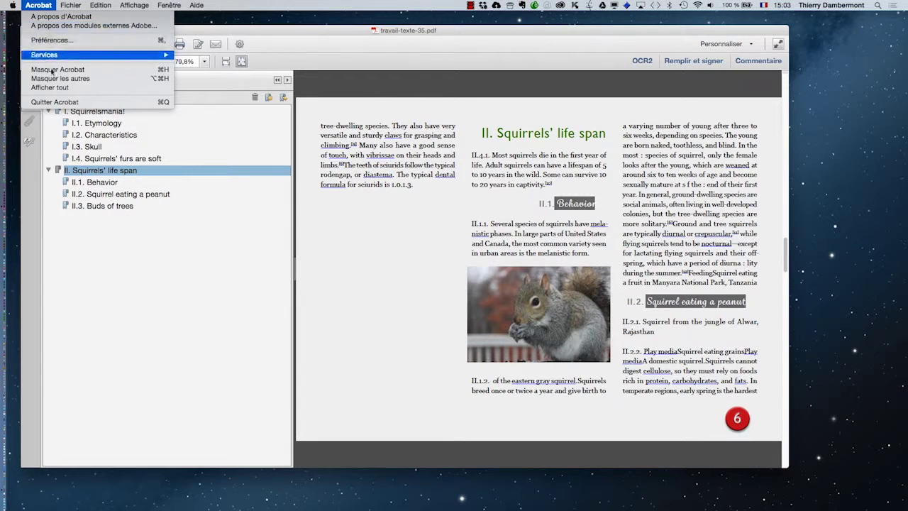
{"action": "left_click", "coordinate": [286, 33]}
{"action": "left_click_drag", "start_coordinate": [299, 34], "coordinate": [297, 25]}
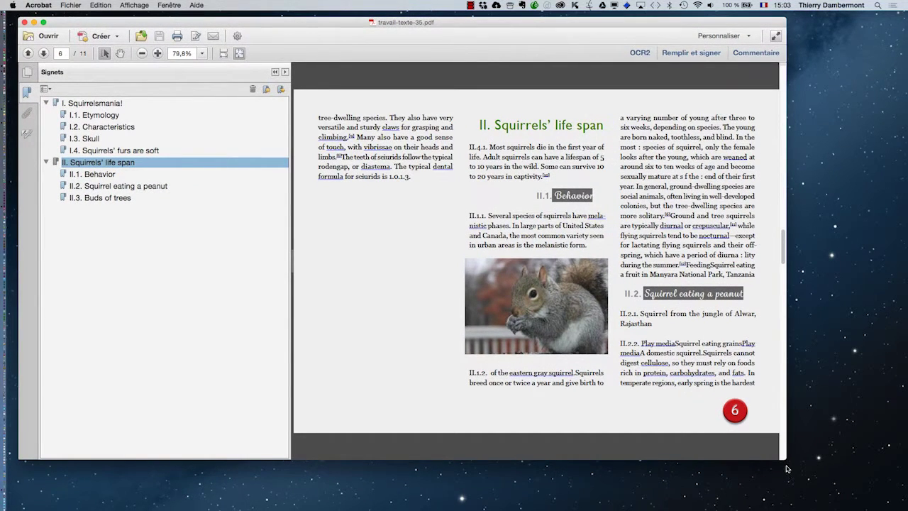
{"action": "left_click_drag", "start_coordinate": [786, 460], "coordinate": [898, 501]}
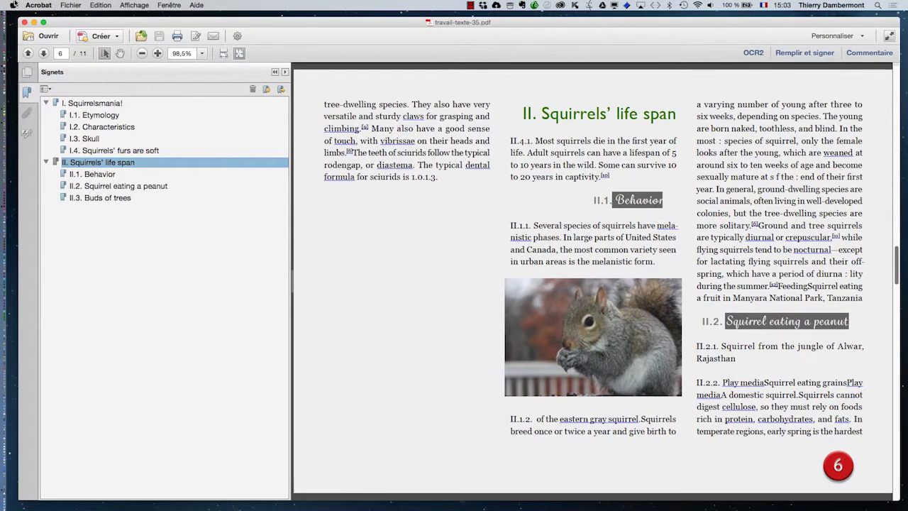
Review the initial view settings in the document properties, and close them without applying anything.
{"action": "left_click", "coordinate": [39, 5]}
{"action": "mouse_move", "coordinate": [69, 5]}
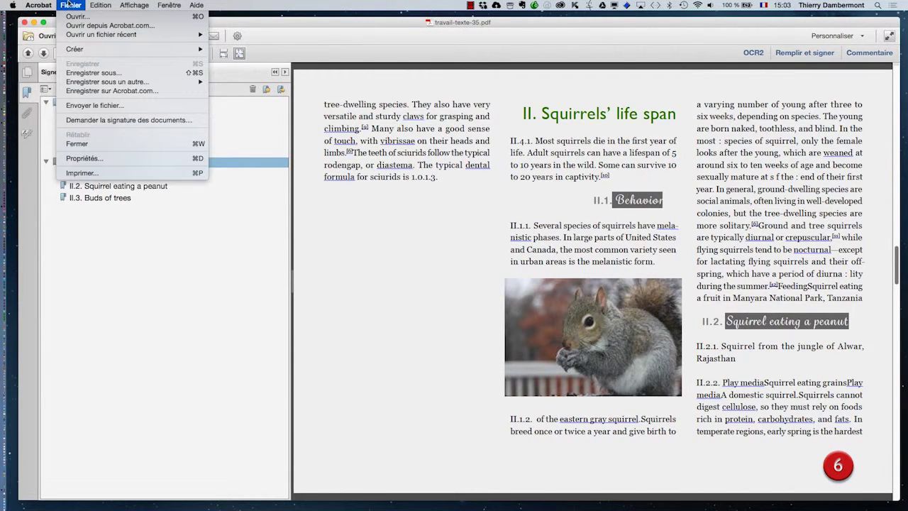
{"action": "left_click", "coordinate": [105, 159]}
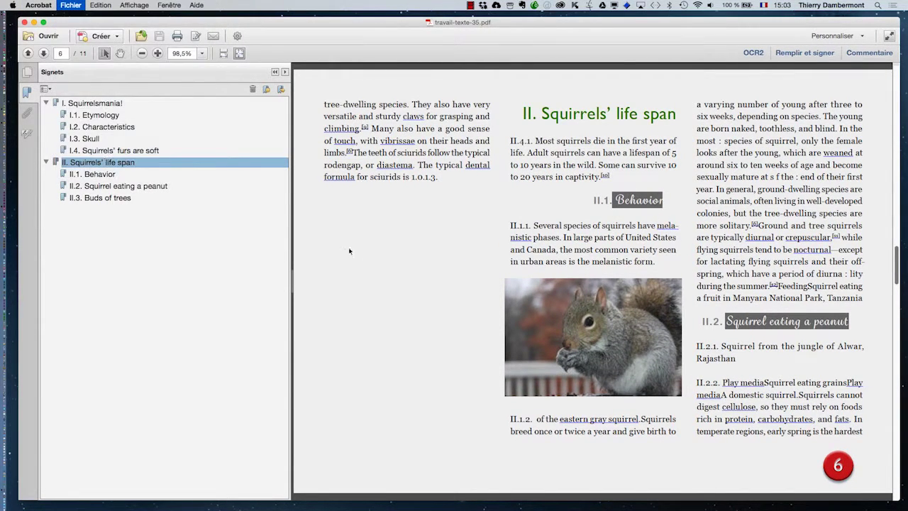
{"action": "left_click_drag", "start_coordinate": [389, 123], "coordinate": [298, 123]}
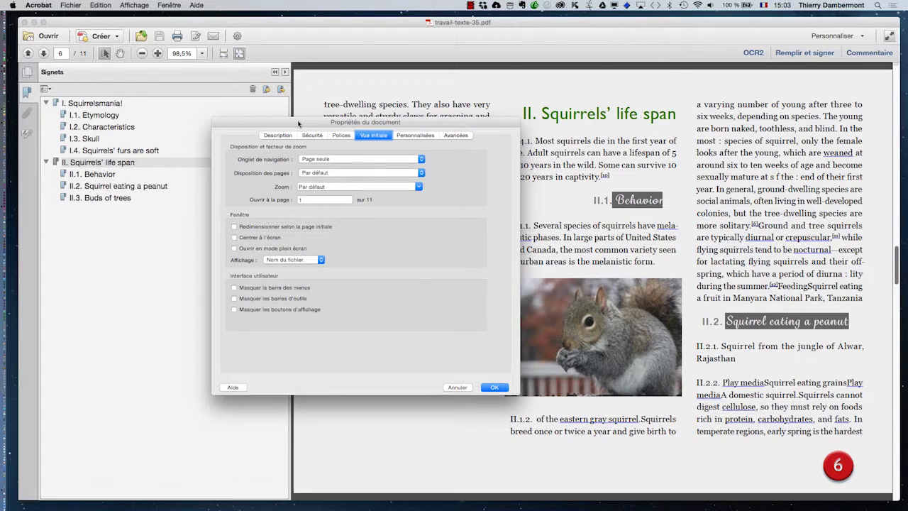
{"action": "left_click", "coordinate": [458, 387]}
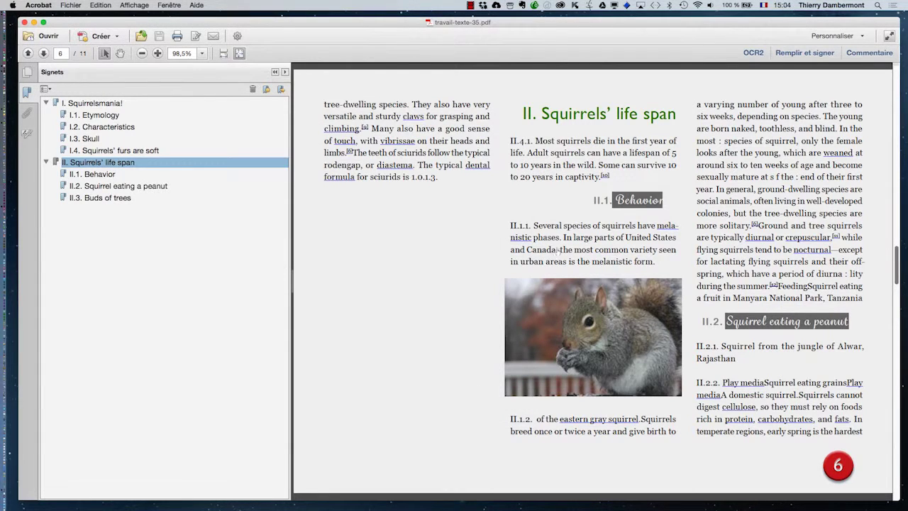
Magnify page 6 to 150% and go back to the table of contents on page 3.
{"action": "left_click", "coordinate": [157, 53]}
{"action": "left_click", "coordinate": [157, 53]}
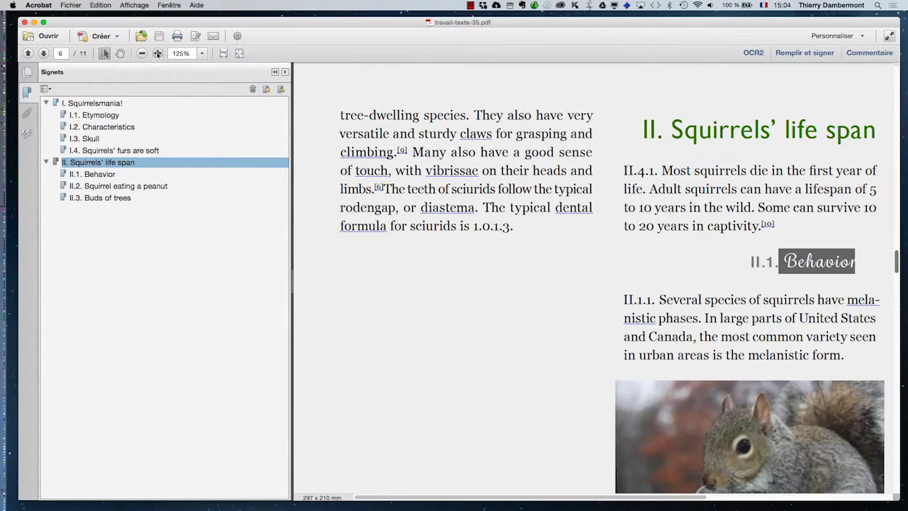
{"action": "left_click", "coordinate": [120, 53]}
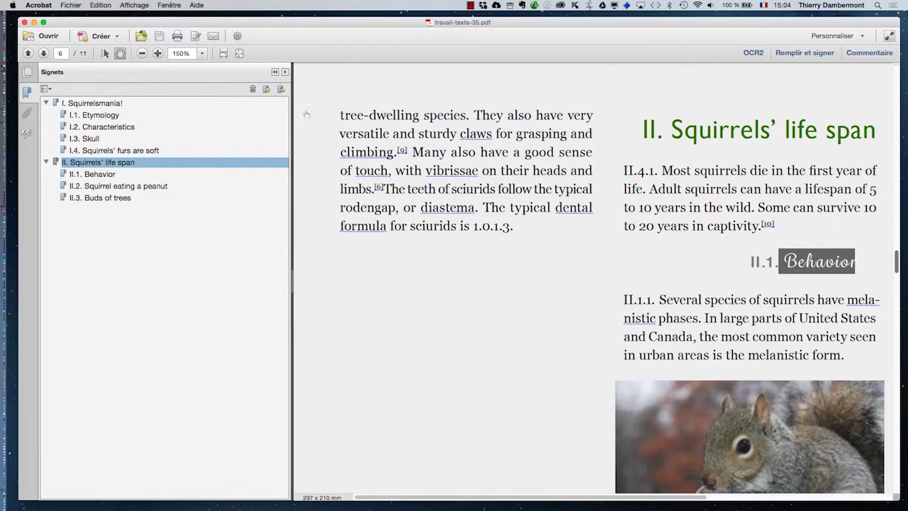
{"action": "scroll", "coordinate": [611, 304], "scroll_direction": "up", "scroll_amount": 15}
{"action": "scroll", "coordinate": [610, 303], "scroll_direction": "down", "scroll_amount": 2}
{"action": "scroll", "coordinate": [610, 304], "scroll_direction": "right", "scroll_amount": 1}
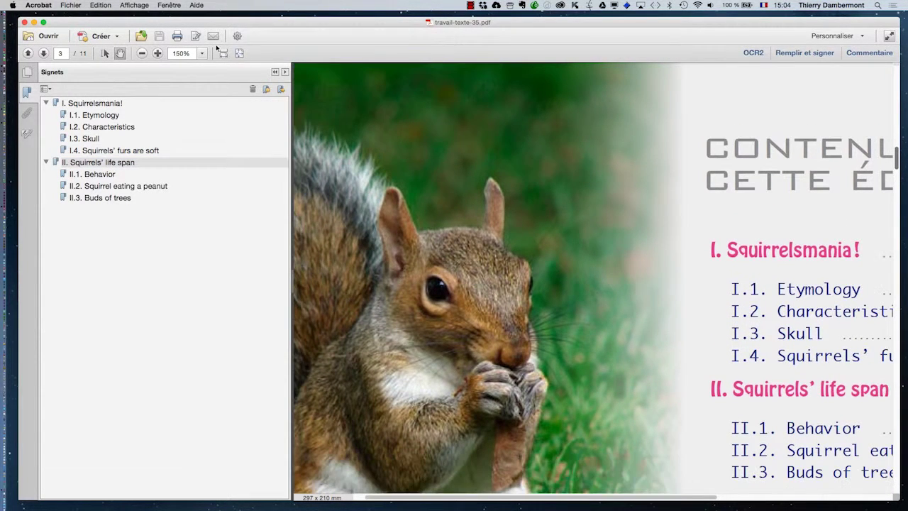
Examine the image quality of the page 3 squirrel photo at up to 400% magnification, and return to 150%.
{"action": "left_click", "coordinate": [158, 53]}
{"action": "left_click", "coordinate": [158, 53]}
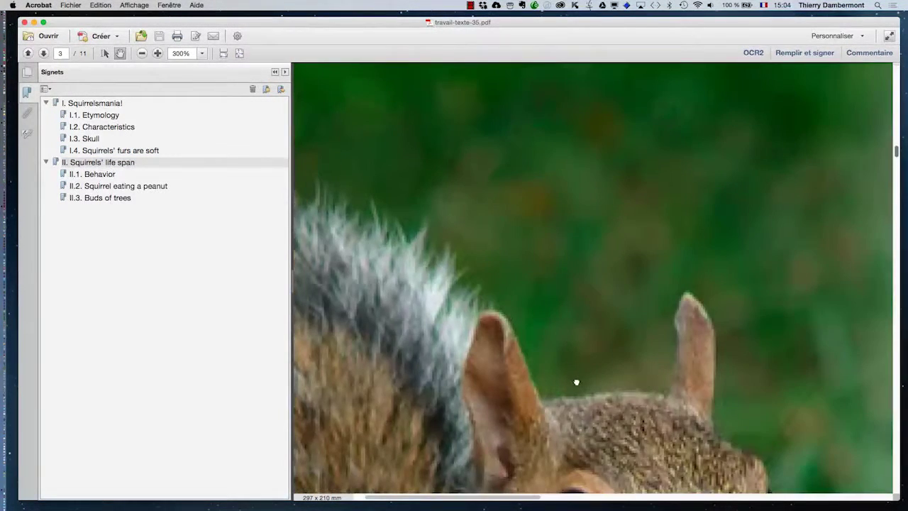
{"action": "left_click_drag", "start_coordinate": [576, 381], "coordinate": [494, 156]}
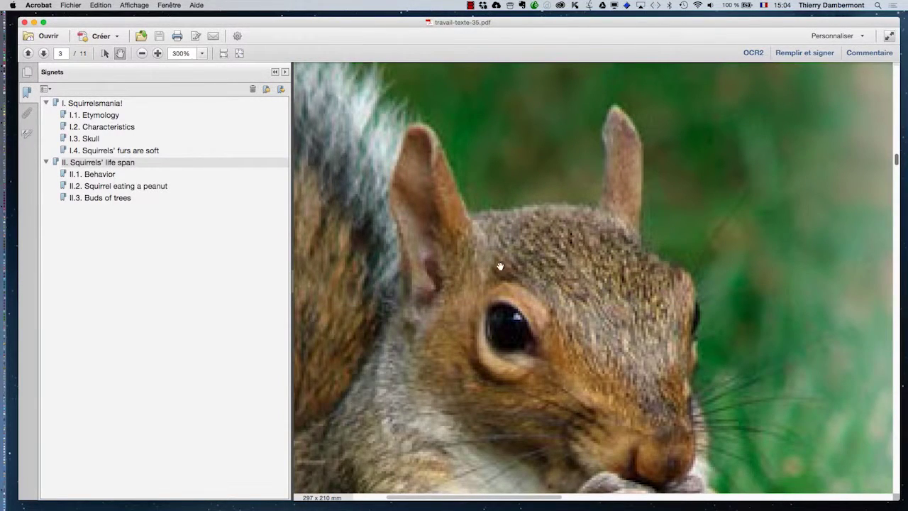
{"action": "left_click_drag", "start_coordinate": [501, 266], "coordinate": [489, 221]}
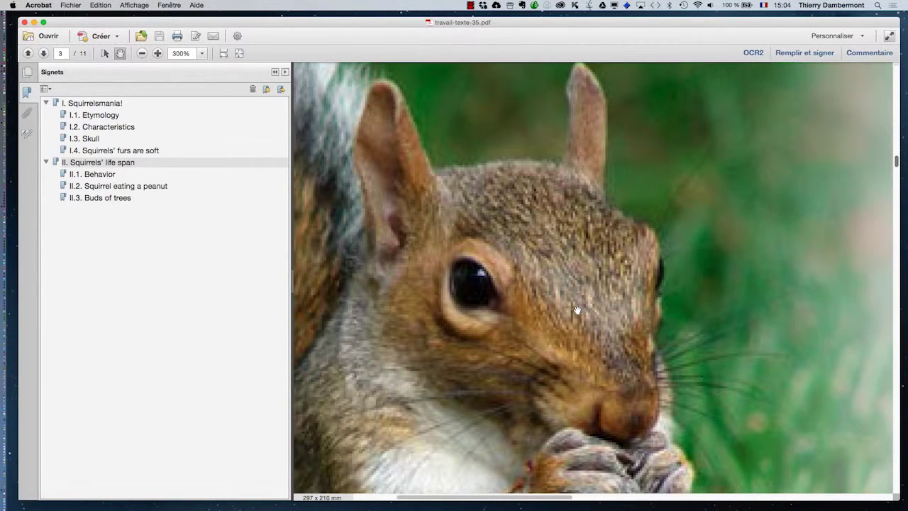
{"action": "left_click", "coordinate": [157, 54]}
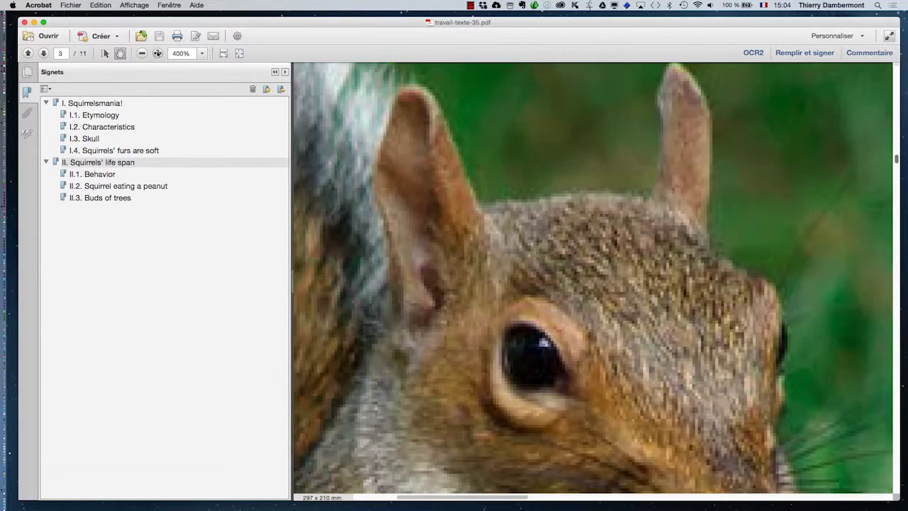
{"action": "left_click", "coordinate": [143, 54]}
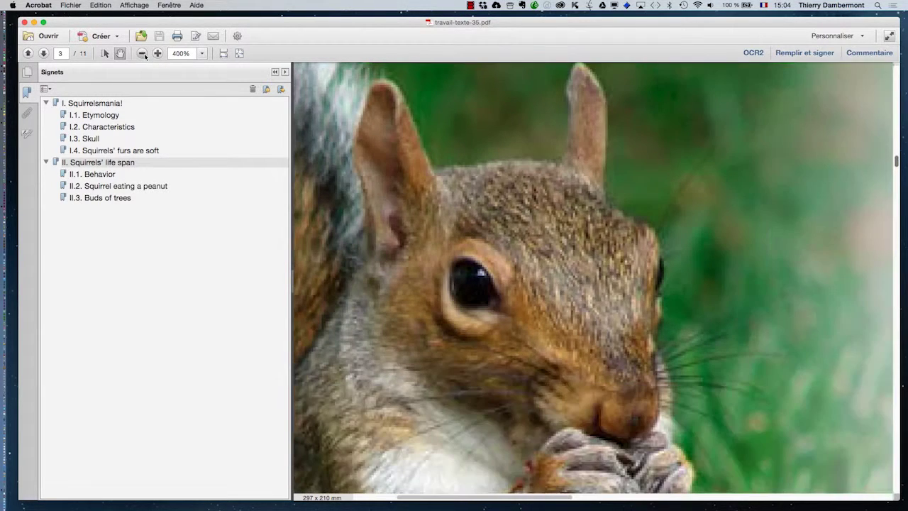
{"action": "left_click_drag", "start_coordinate": [547, 294], "coordinate": [523, 265]}
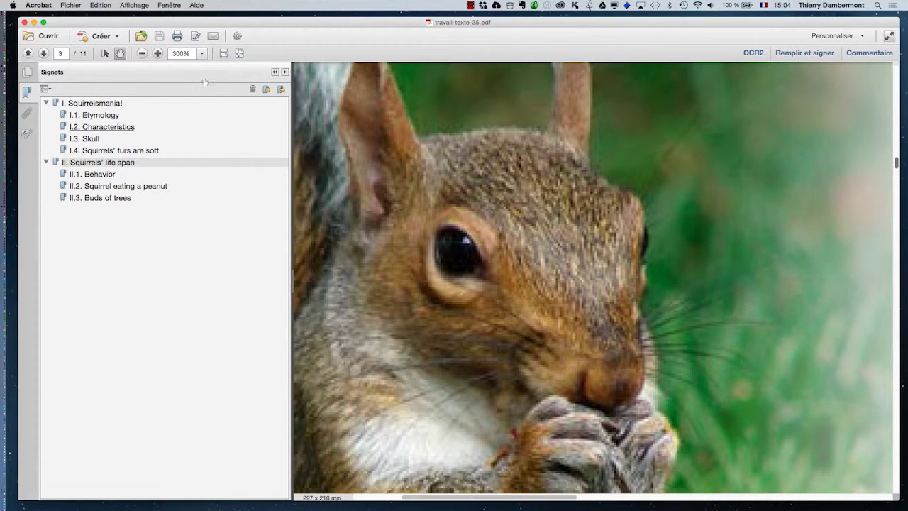
{"action": "left_click", "coordinate": [142, 54]}
{"action": "left_click", "coordinate": [143, 54]}
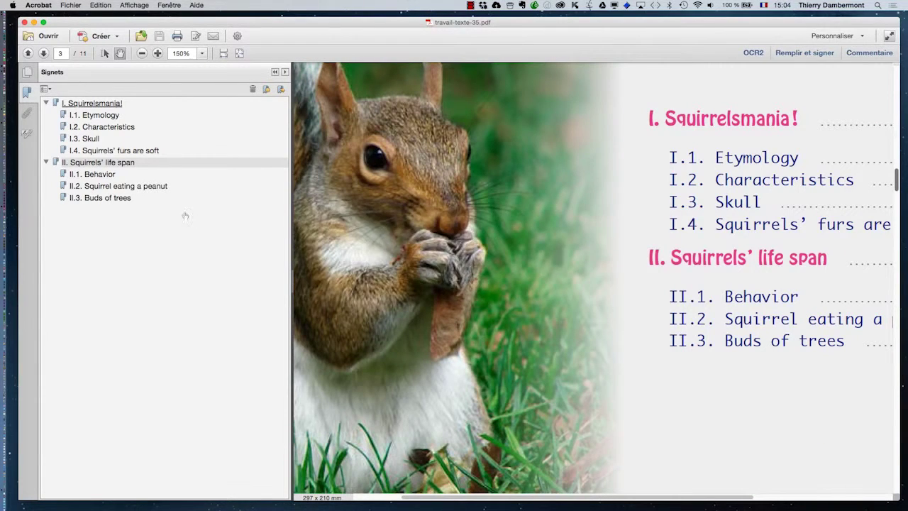
Switch to InDesign and examine the image resolution options in the interactive PDF export settings for travail-texte-35.pdf.
{"action": "key", "text": "super+Tab"}
{"action": "left_click", "coordinate": [422, 255]}
{"action": "key", "text": "super+Tab"}
{"action": "key", "text": "super+Tab"}
{"action": "left_click", "coordinate": [477, 255]}
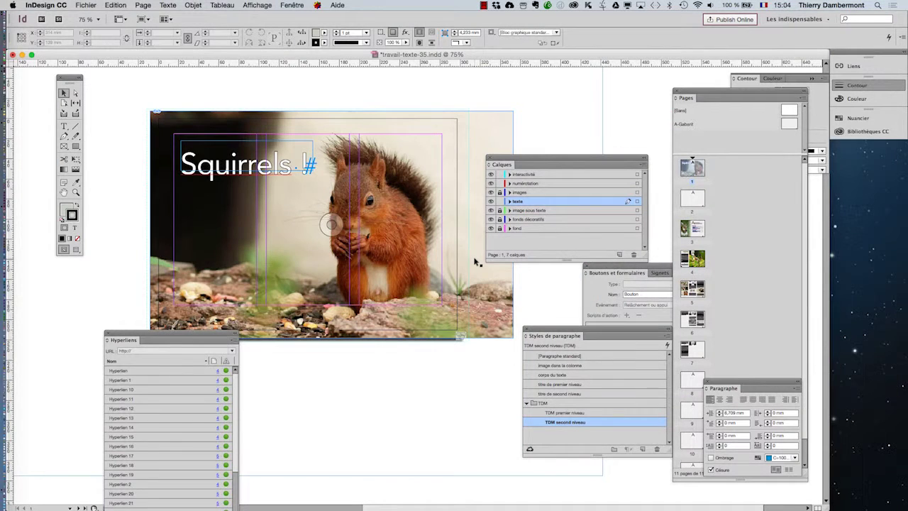
{"action": "left_click", "coordinate": [86, 5]}
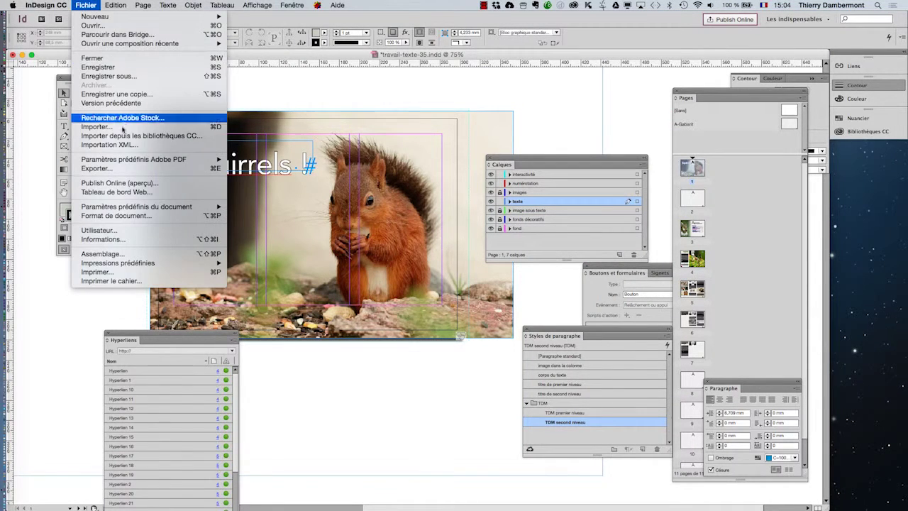
{"action": "left_click", "coordinate": [139, 170]}
{"action": "left_click", "coordinate": [687, 419]}
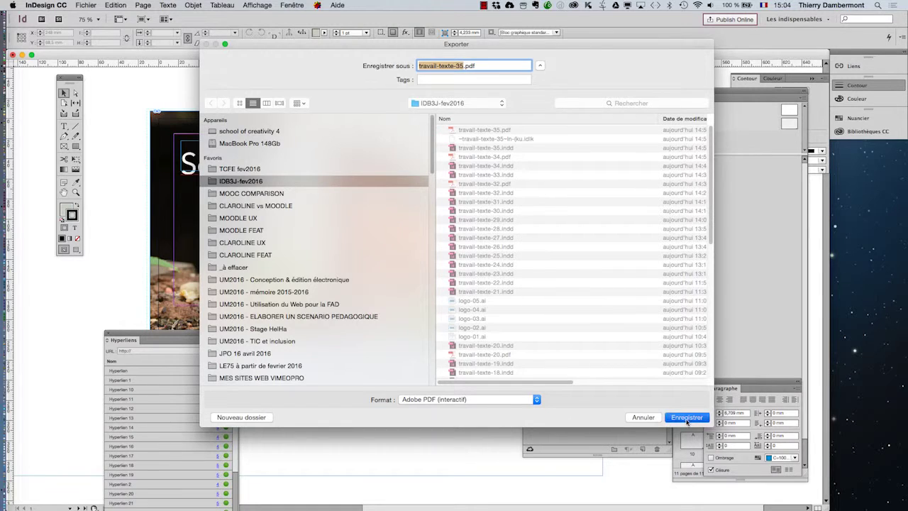
{"action": "left_click", "coordinate": [516, 108]}
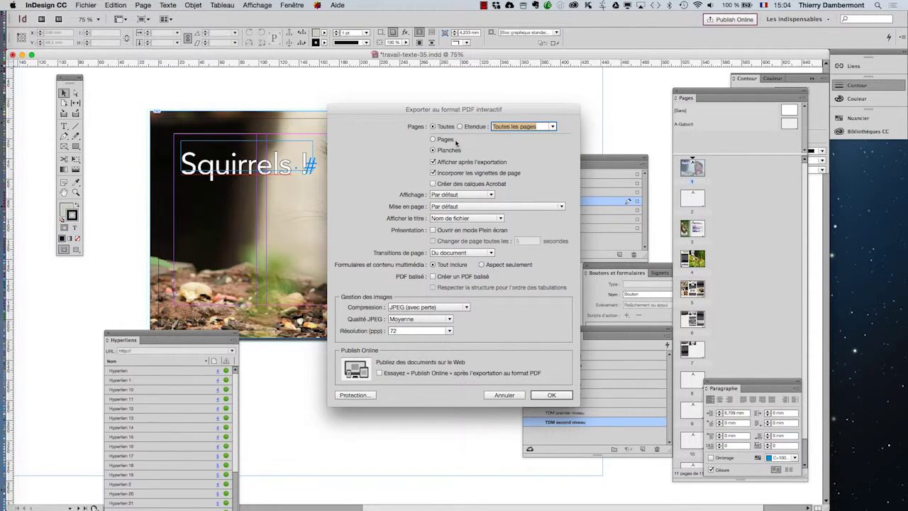
{"action": "key", "text": "alt"}
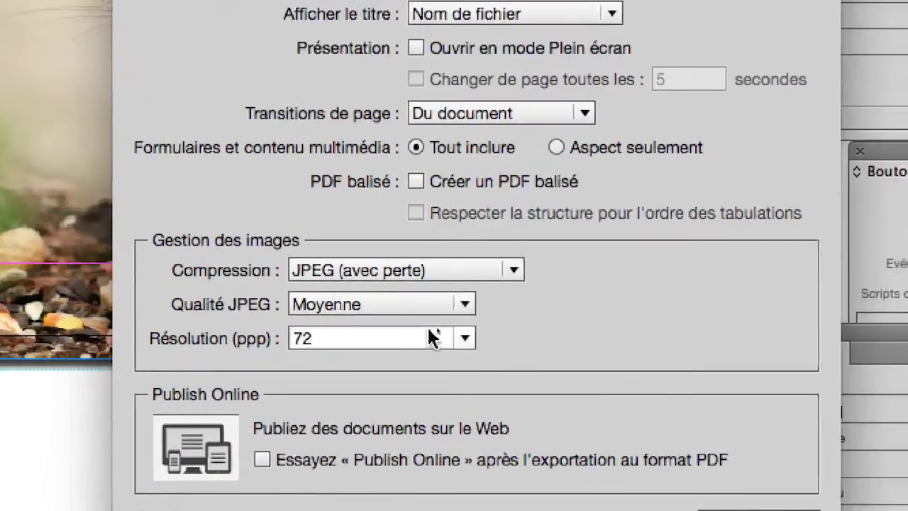
{"action": "left_click", "coordinate": [449, 331]}
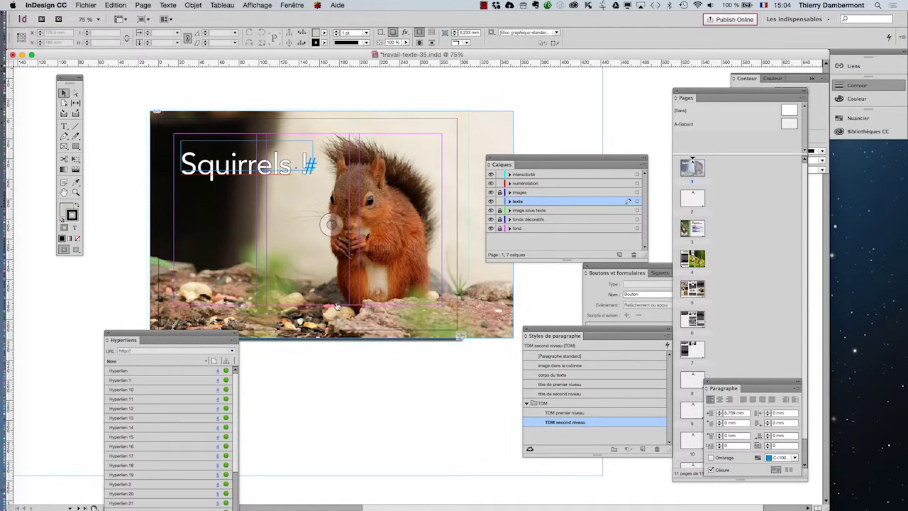
Quit Acrobat Pro DC, and dismiss the other Acrobat version that shows travail-texte-35.pdf.
{"action": "key", "text": "super+Tab"}
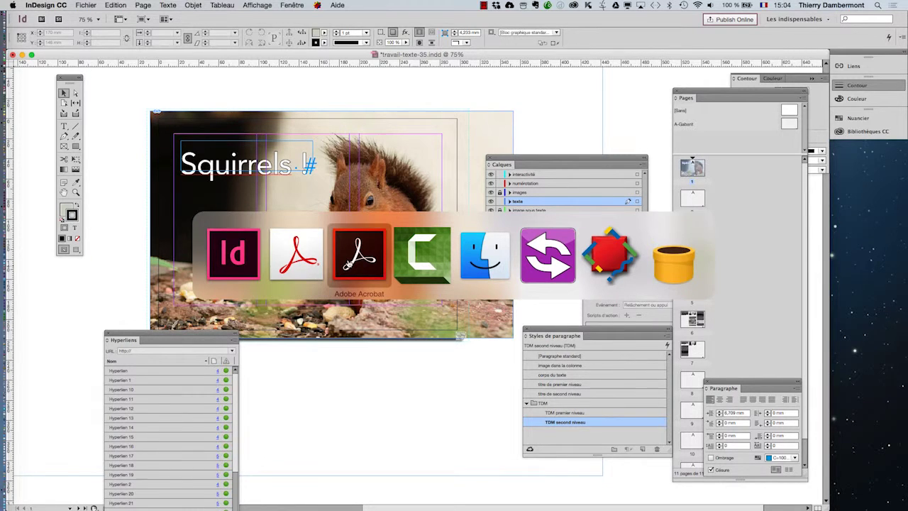
{"action": "left_click", "coordinate": [348, 262]}
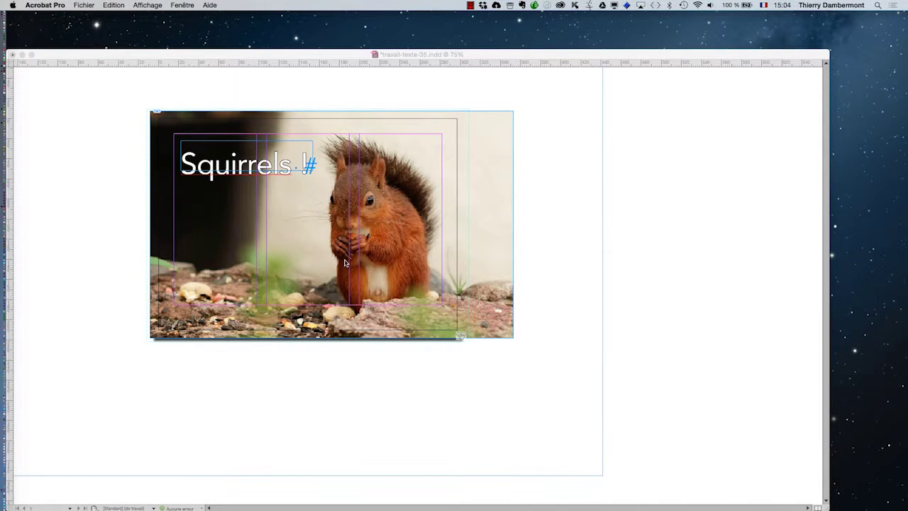
{"action": "key", "text": "super+Tab"}
{"action": "left_click", "coordinate": [342, 267]}
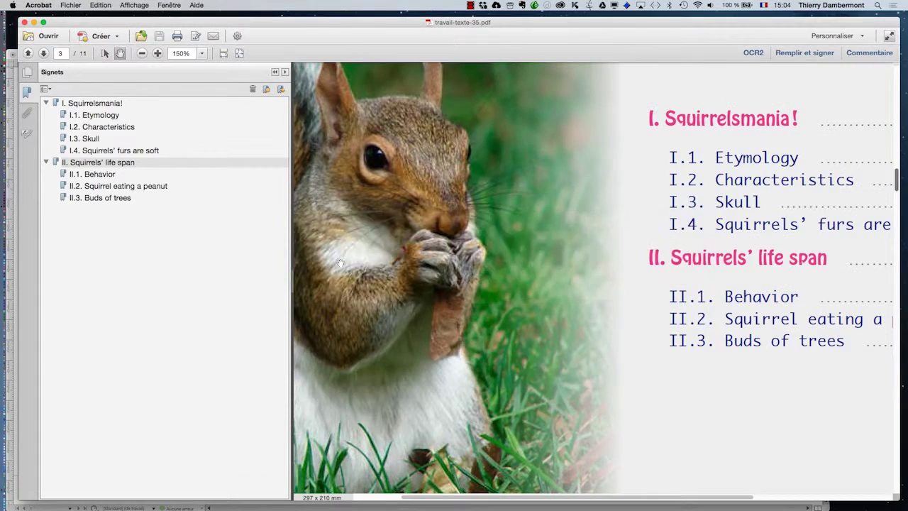
{"action": "left_click", "coordinate": [47, 5]}
{"action": "left_click", "coordinate": [46, 5]}
{"action": "left_click", "coordinate": [47, 4]}
{"action": "left_click", "coordinate": [47, 5]}
{"action": "key", "text": "super+Tab"}
{"action": "left_click", "coordinate": [305, 264]}
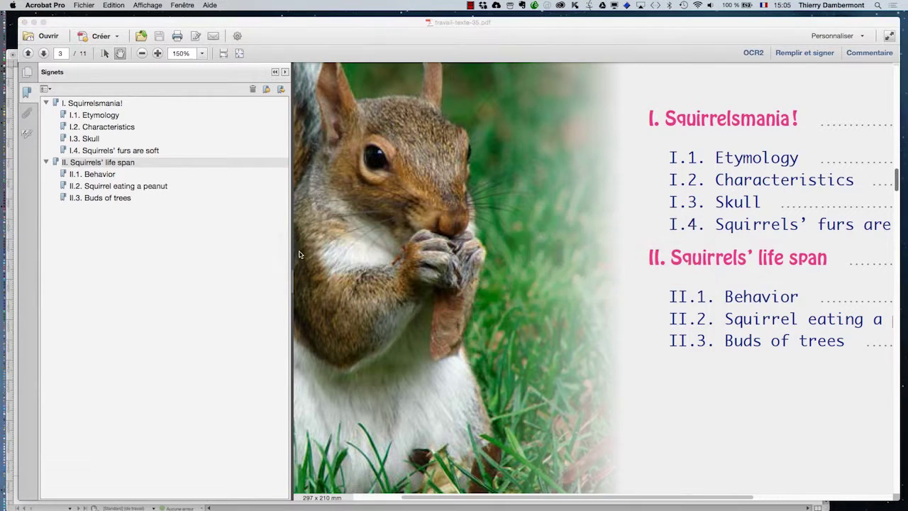
{"action": "left_click", "coordinate": [47, 5]}
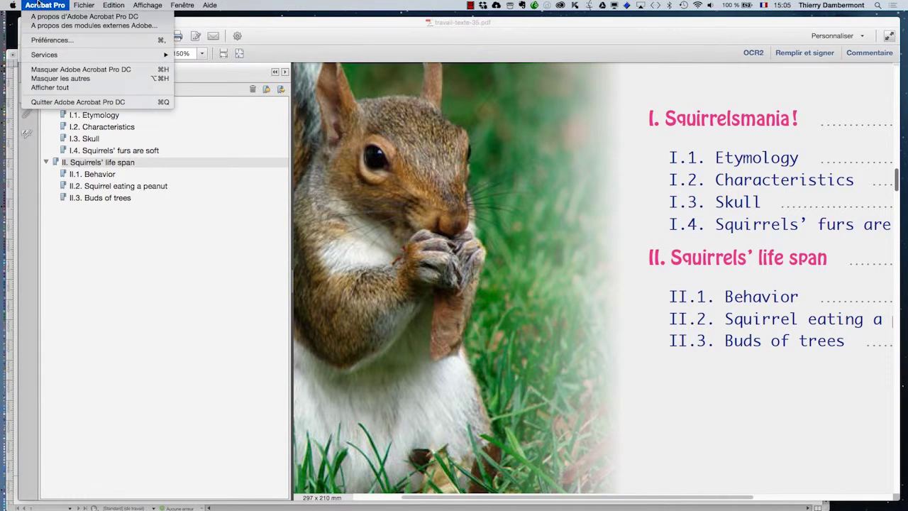
{"action": "left_click", "coordinate": [83, 103]}
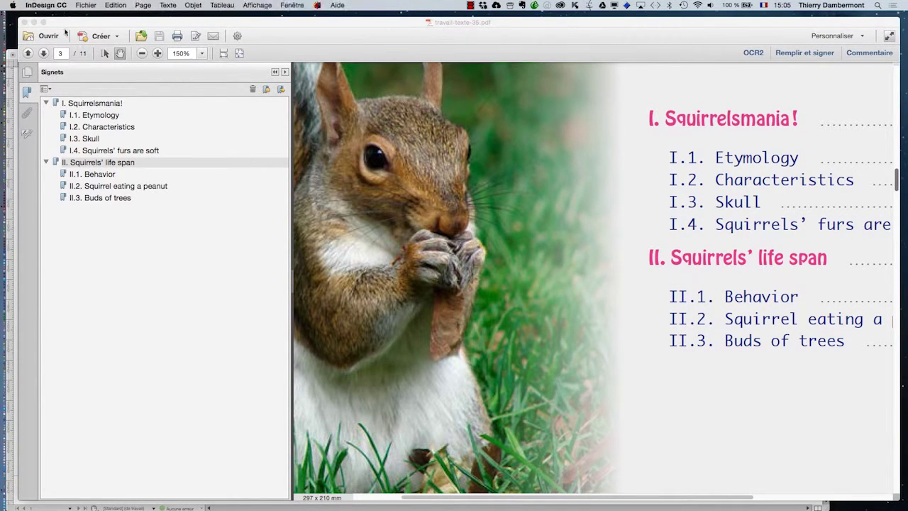
{"action": "left_click", "coordinate": [39, 5]}
{"action": "left_click", "coordinate": [57, 69]}
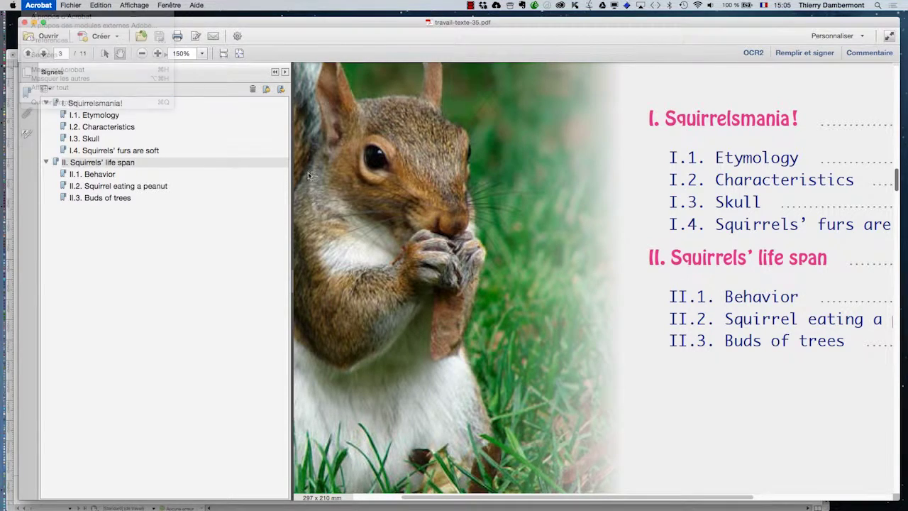
Switch to Finder and open travail-texte-34.pdf from the IDB3J-fev2016 folder with Adobe Acrobat Pro 11.0.14.
{"action": "key", "text": "super+Tab"}
{"action": "key", "text": "super+Tab"}
{"action": "key", "text": "super+Tab"}
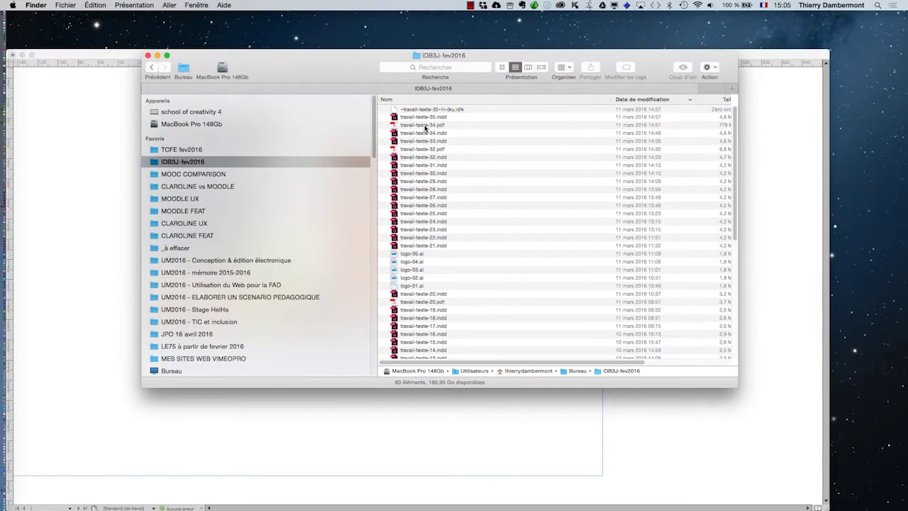
{"action": "right_click", "coordinate": [426, 128]}
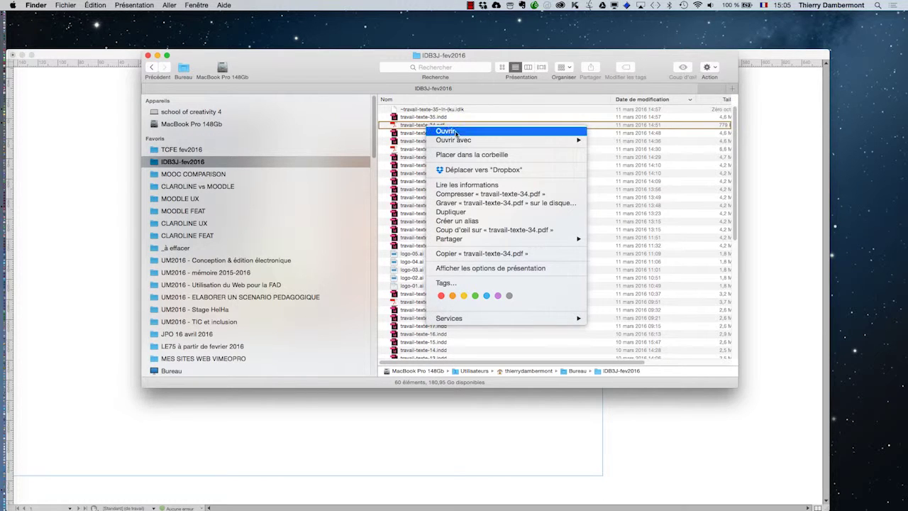
{"action": "mouse_move", "coordinate": [465, 144]}
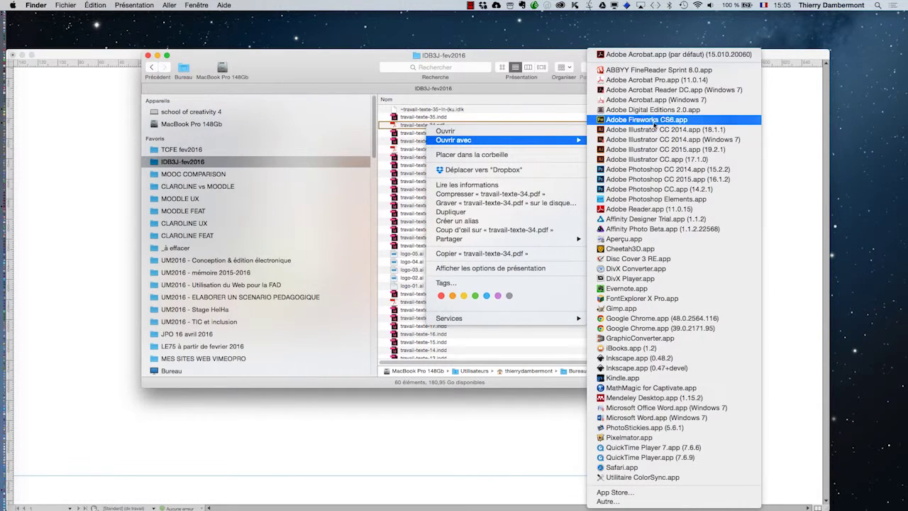
{"action": "left_click", "coordinate": [696, 85]}
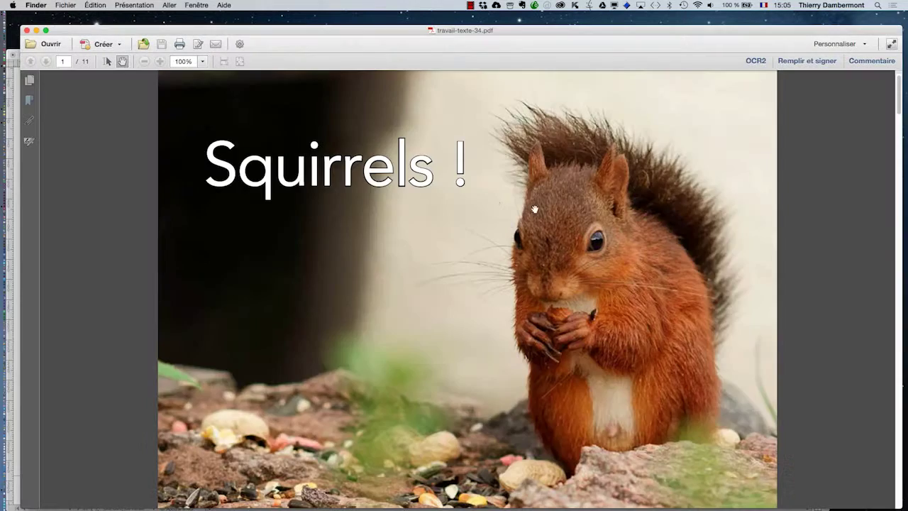
Set the document's initial view to open in full-screen mode, keeping the zoom at Par défaut.
{"action": "left_click", "coordinate": [71, 5]}
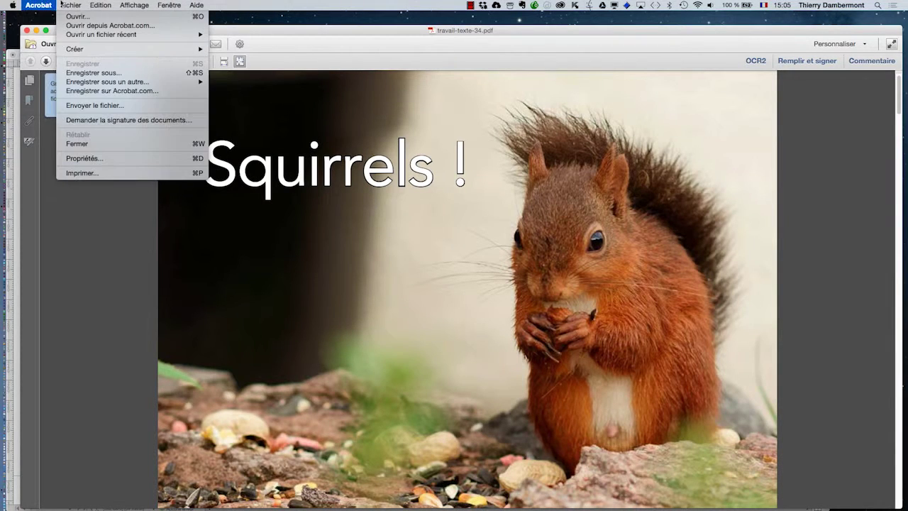
{"action": "left_click", "coordinate": [100, 160]}
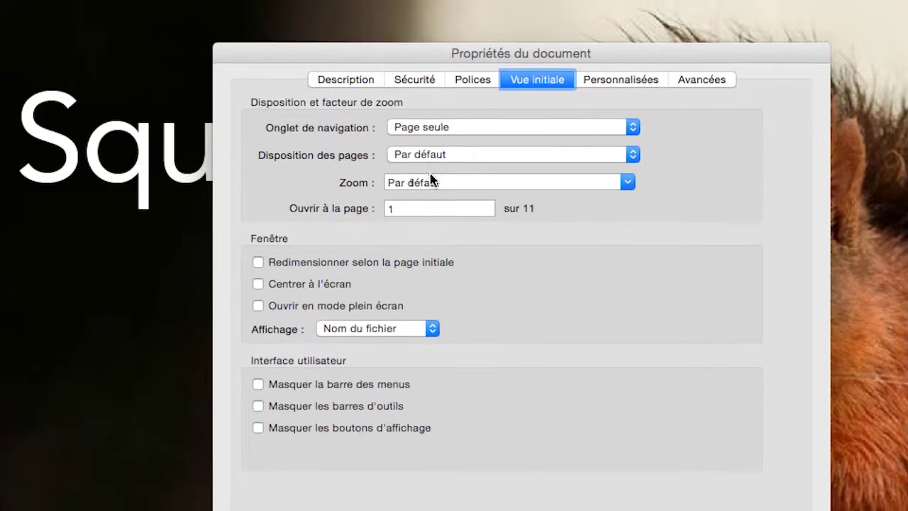
{"action": "left_click", "coordinate": [431, 175]}
{"action": "left_click", "coordinate": [627, 173]}
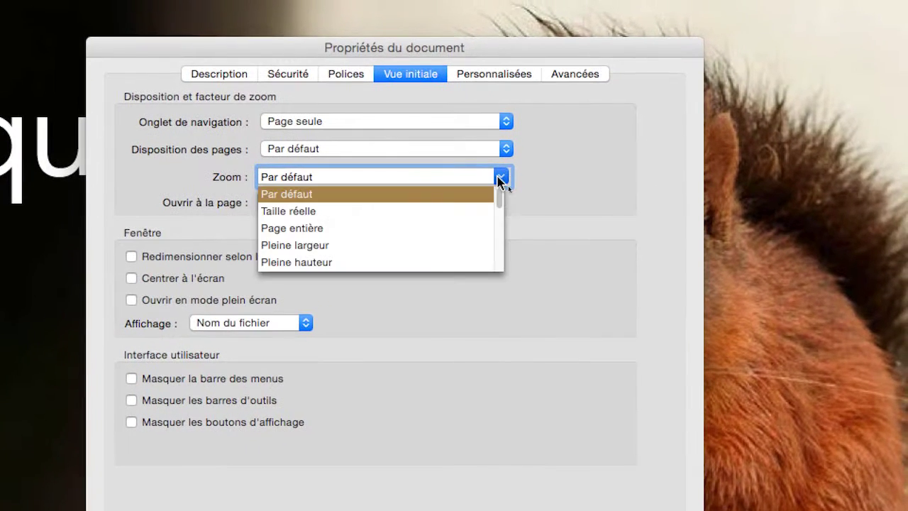
{"action": "left_click", "coordinate": [500, 182]}
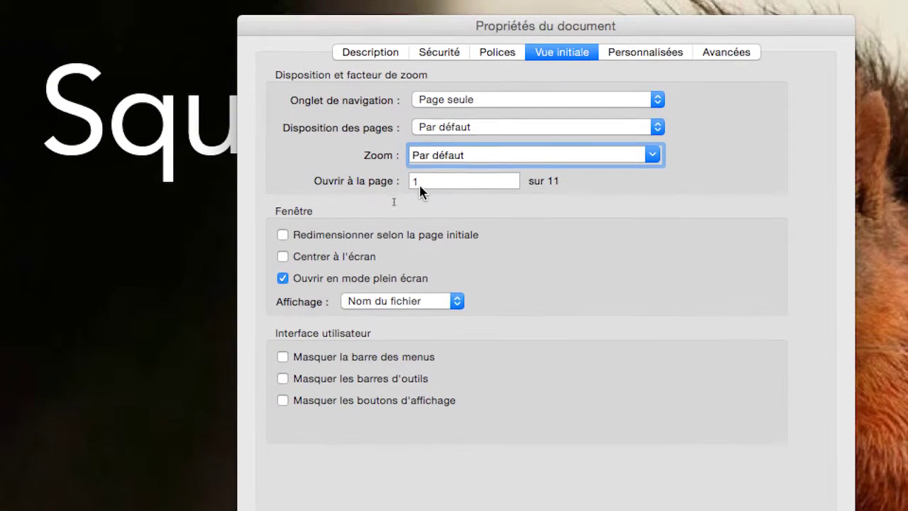
{"action": "key", "text": "Tab"}
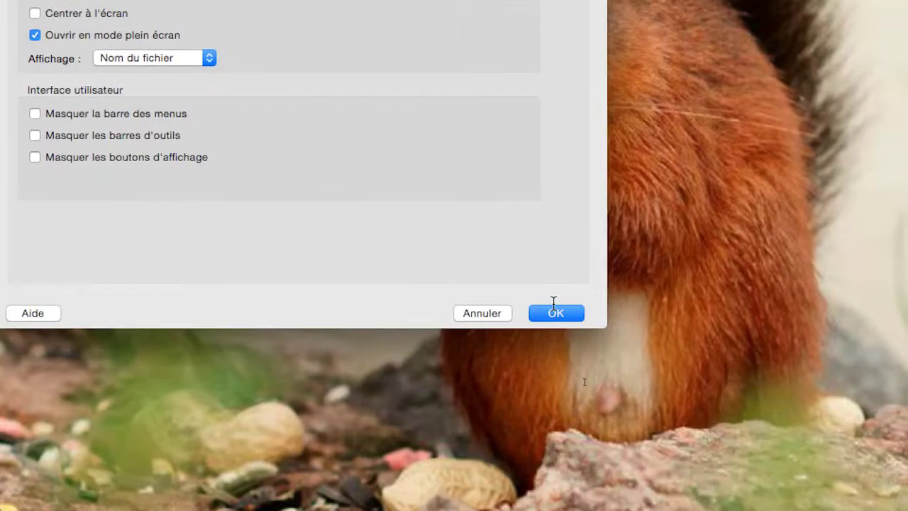
{"action": "left_click", "coordinate": [554, 309]}
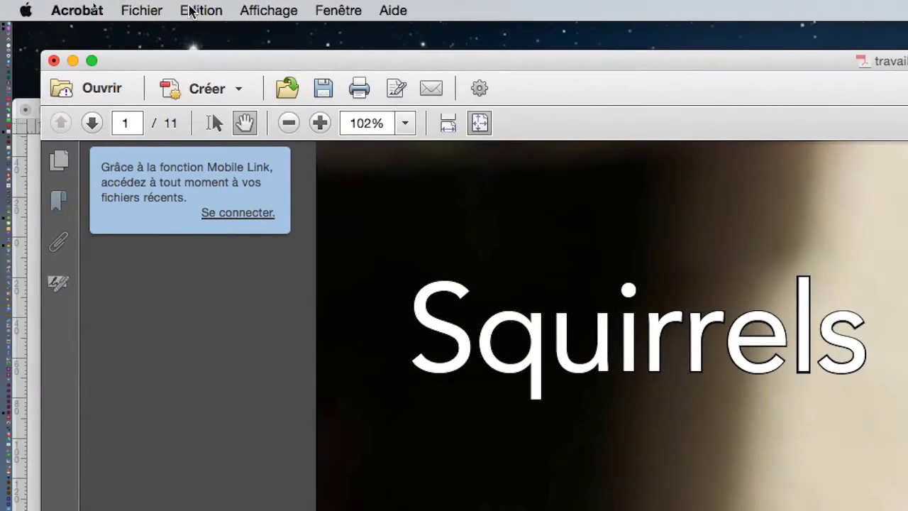
Save the PDF as a copy named travail-texte-34-plein-ecran.pdf in the IDB3J-fev2016 folder.
{"action": "left_click", "coordinate": [150, 10]}
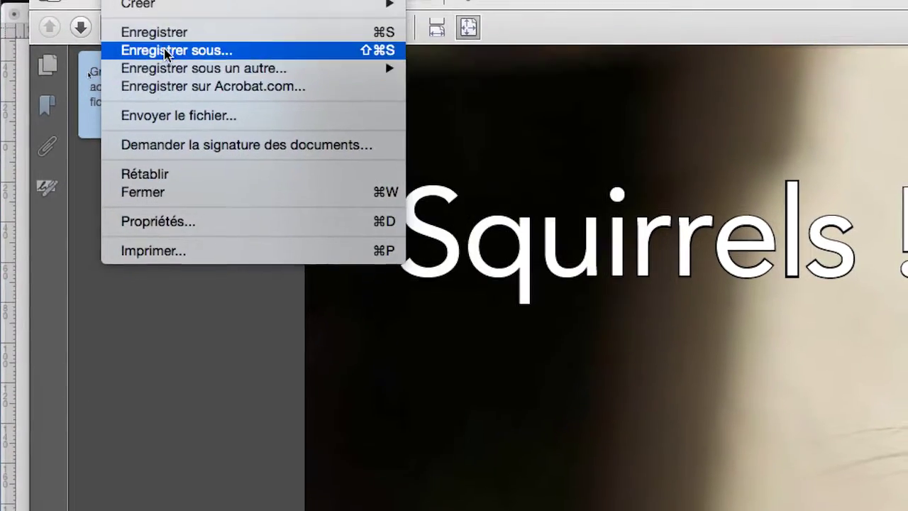
{"action": "left_click", "coordinate": [164, 51]}
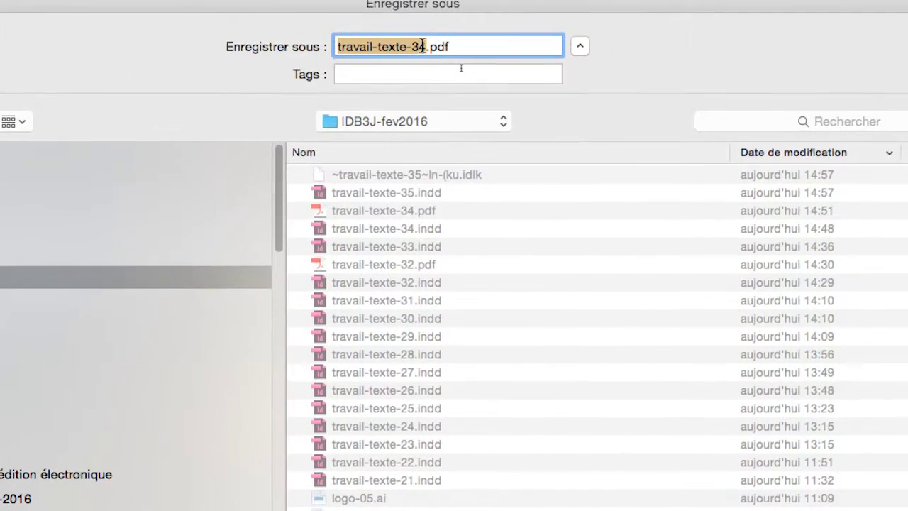
{"action": "left_click", "coordinate": [424, 46]}
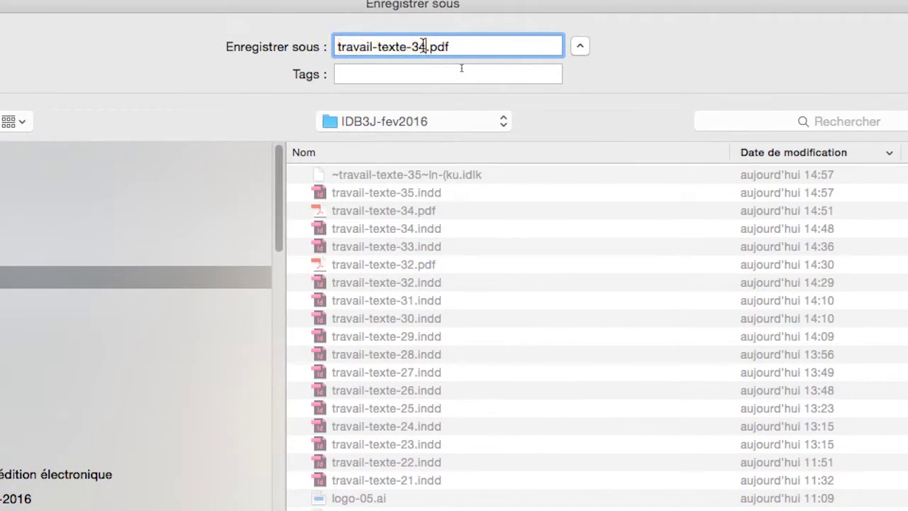
{"action": "type", "text": "-"}
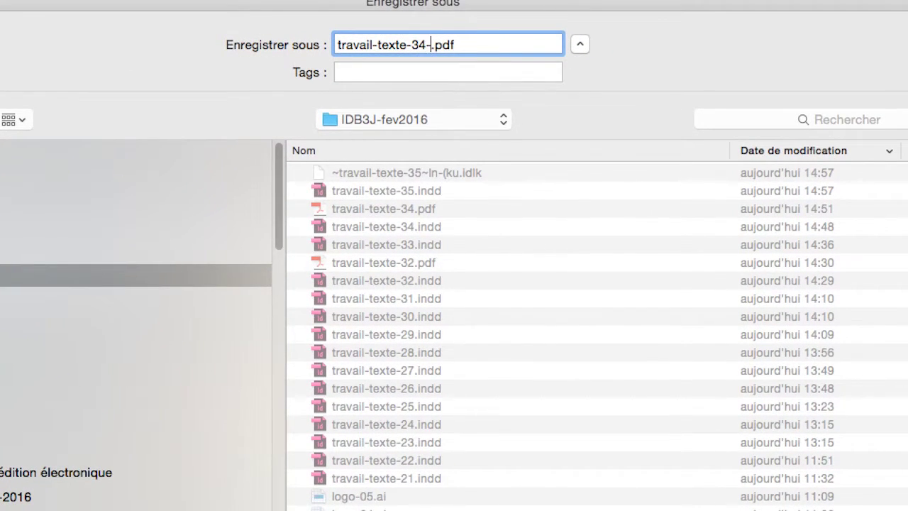
{"action": "type", "text": "plein-ecran"}
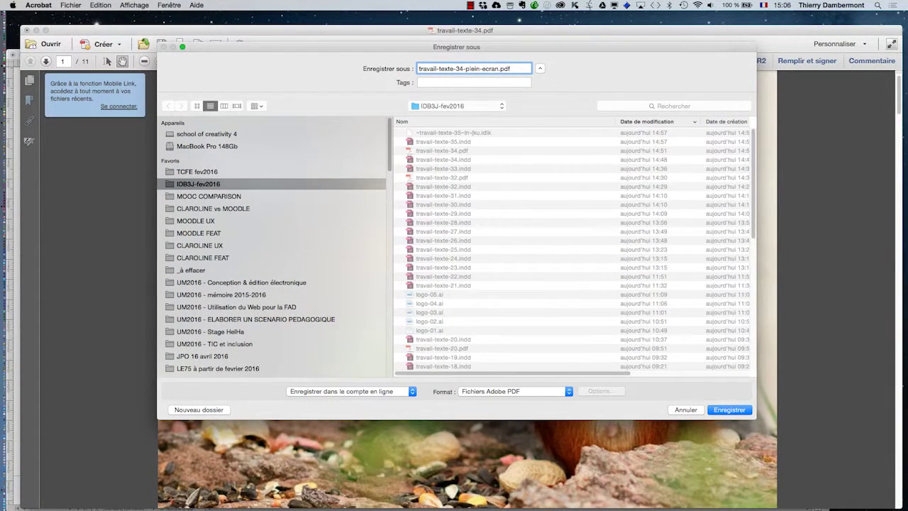
{"action": "key", "text": "Return"}
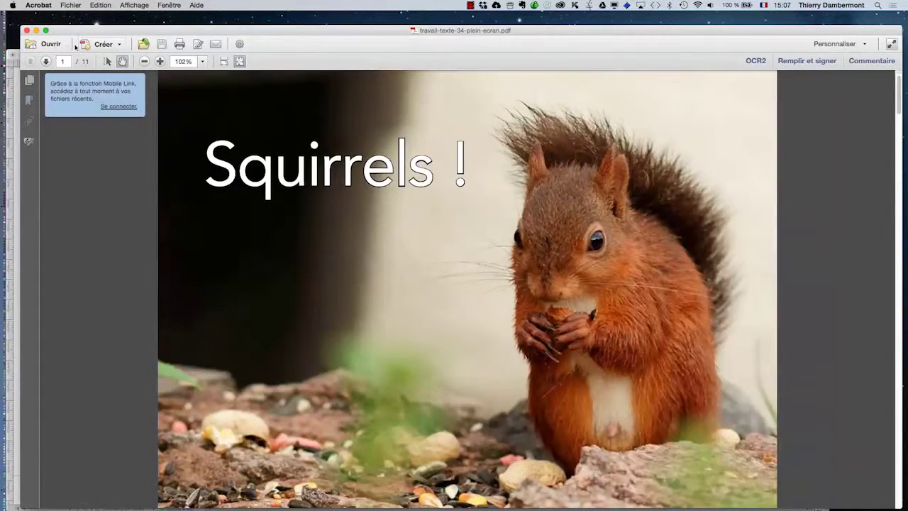
Close the full-screen copy and return to the IDB3J-fev2016 folder in Finder.
{"action": "left_click", "coordinate": [26, 30]}
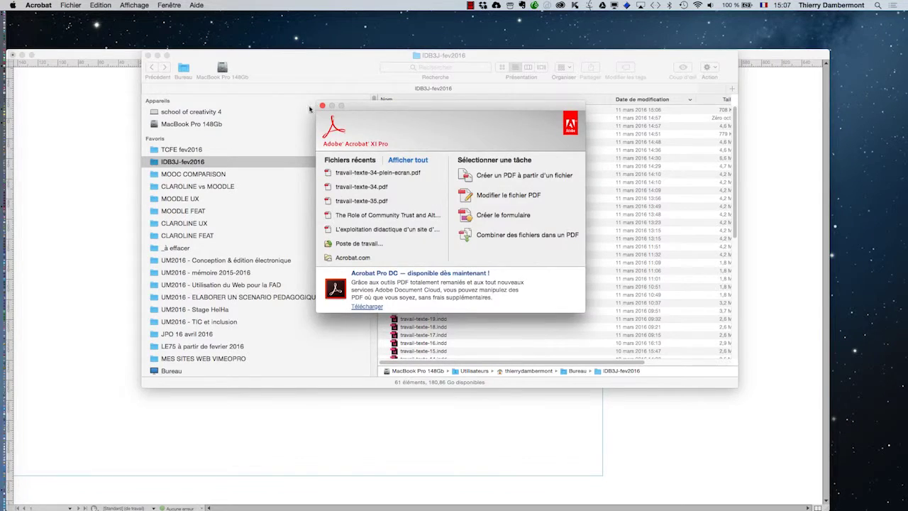
{"action": "left_click", "coordinate": [301, 78]}
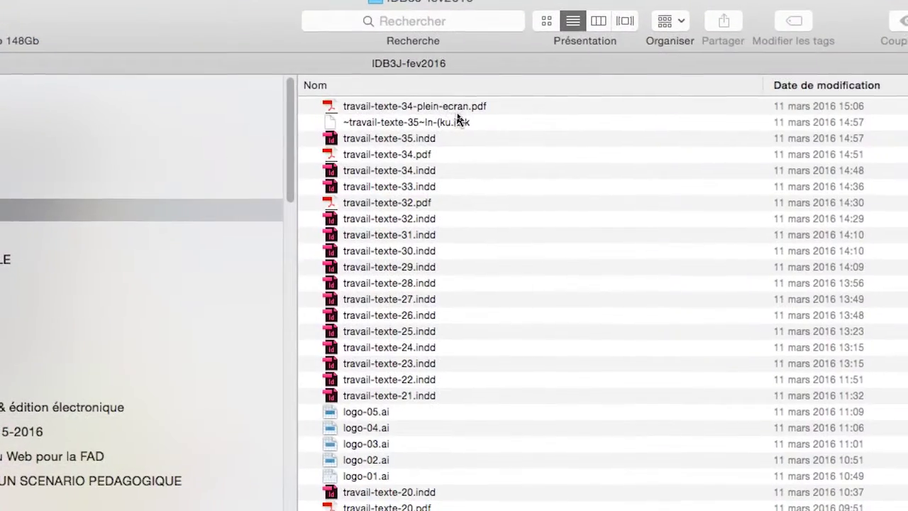
{"action": "right_click", "coordinate": [457, 114]}
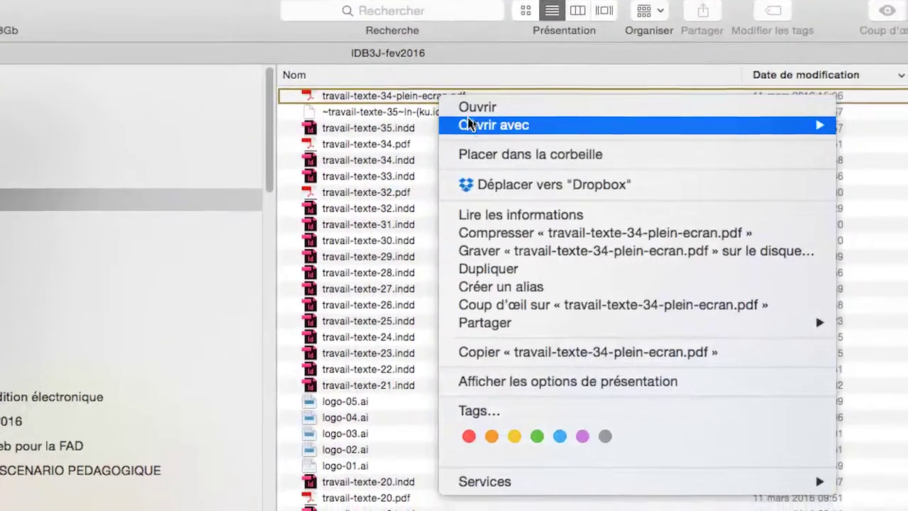
{"action": "mouse_move", "coordinate": [497, 136]}
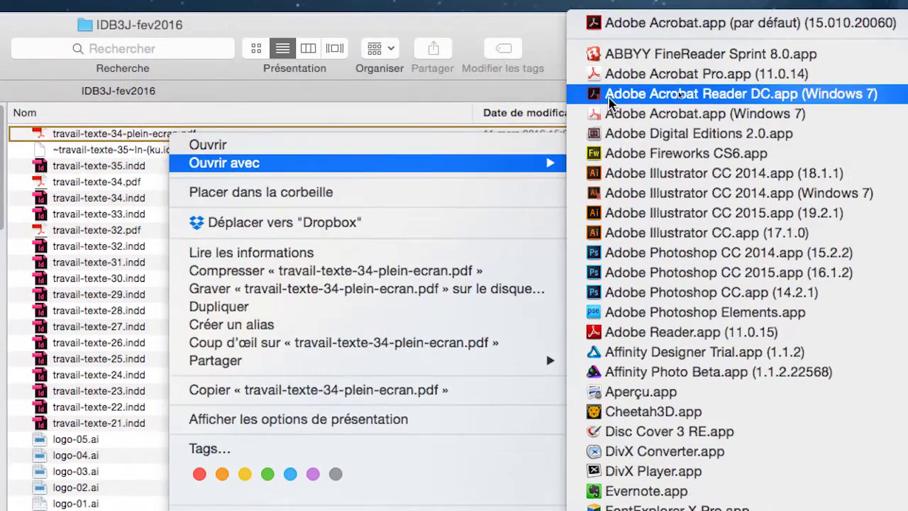
{"action": "left_click", "coordinate": [607, 93]}
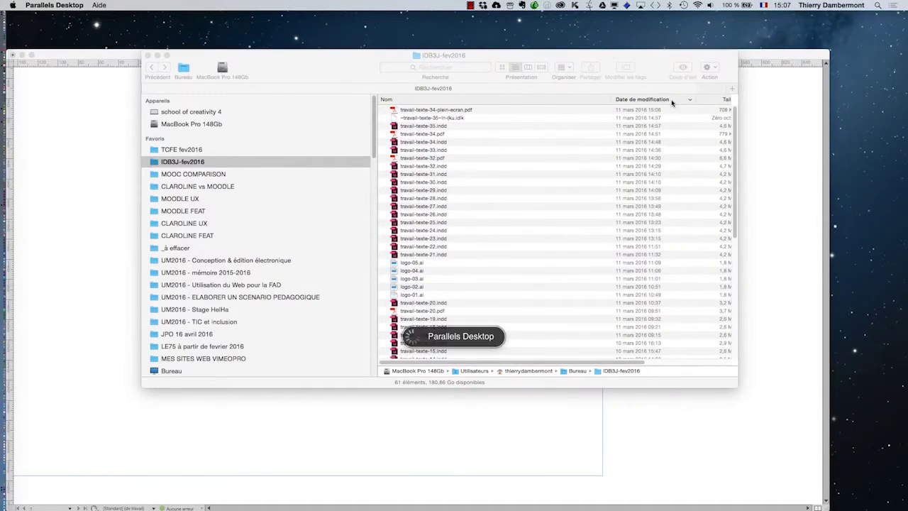
{"action": "key", "text": "super+alt+Escape"}
{"action": "left_click", "coordinate": [607, 194]}
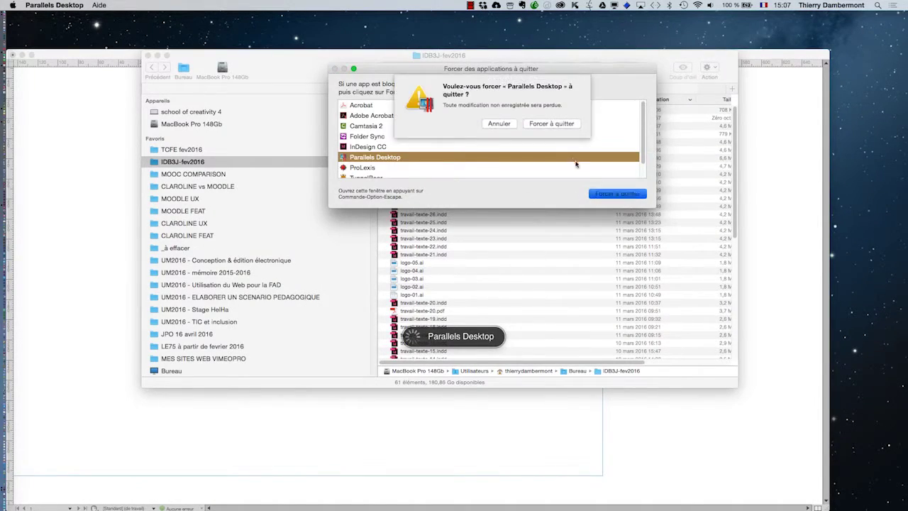
{"action": "left_click", "coordinate": [563, 126]}
{"action": "left_click", "coordinate": [334, 69]}
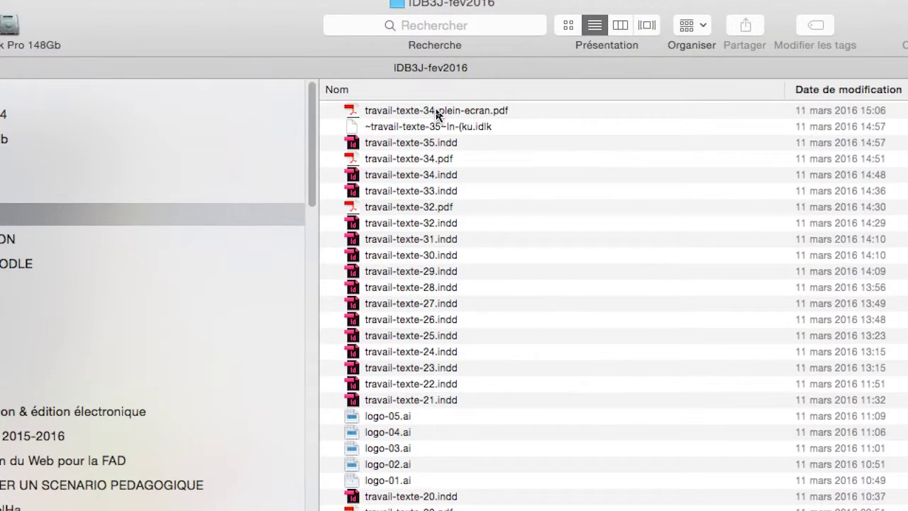
Open travail-texte-34-plein-ecran.pdf with Adobe Reader 11.0.15, decline making it the default PDF application, and allow full-screen mode.
{"action": "right_click", "coordinate": [437, 110]}
{"action": "mouse_move", "coordinate": [446, 123]}
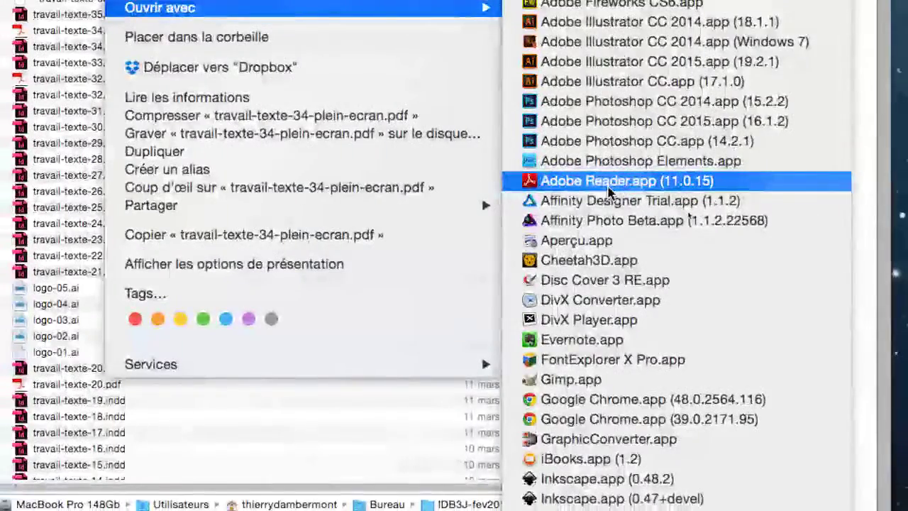
{"action": "left_click", "coordinate": [608, 181]}
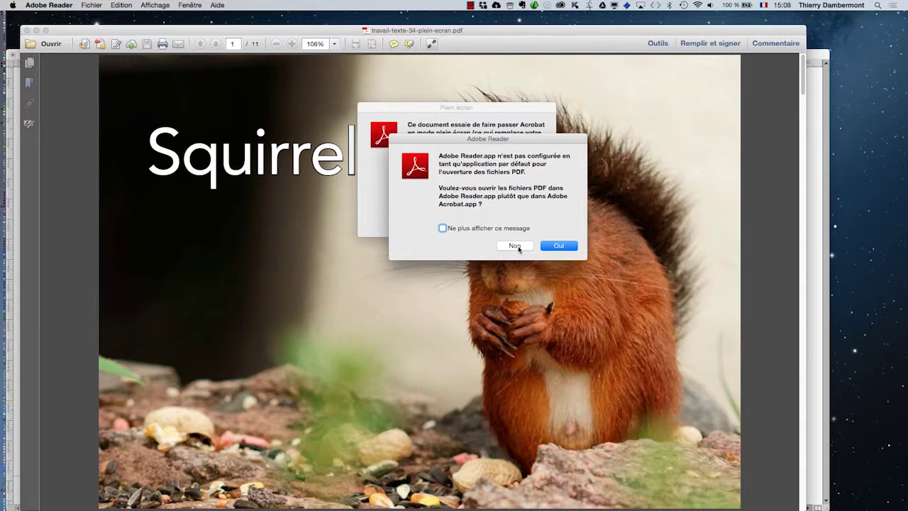
{"action": "left_click", "coordinate": [516, 246]}
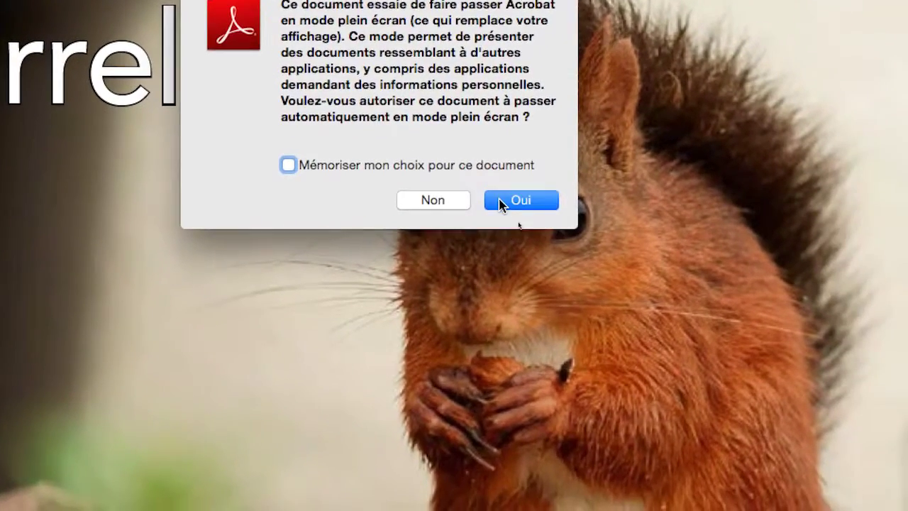
{"action": "left_click", "coordinate": [594, 299]}
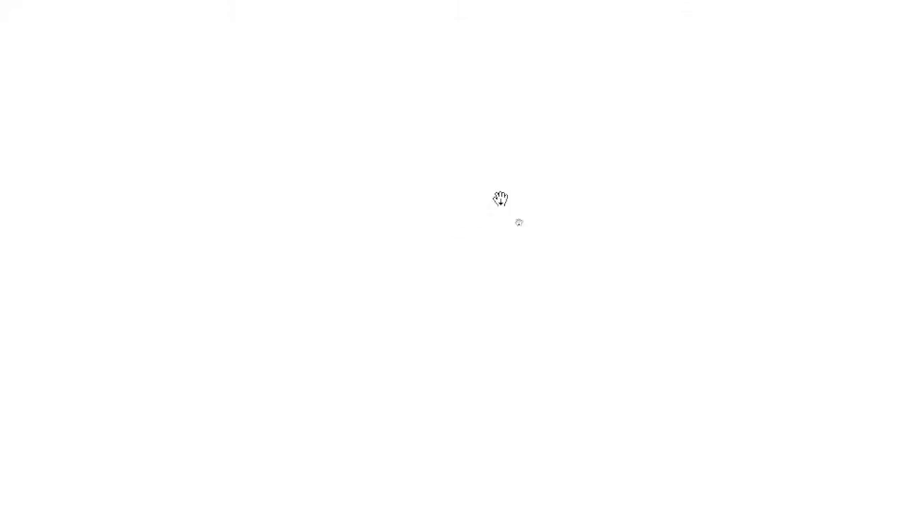
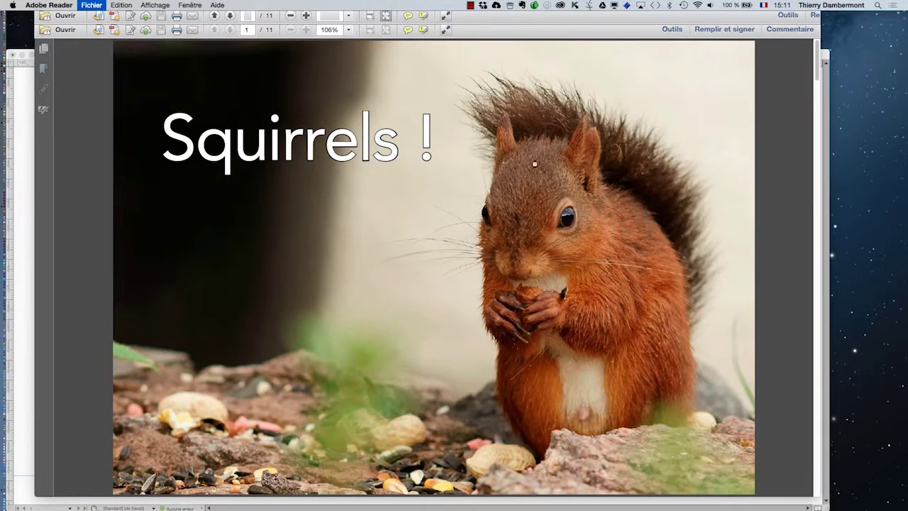
Switch to InDesign and, on the A-Gabarit master, shrink the page-sized button to about 160 × 26 mm and park it below the page.
{"action": "key", "text": "super+Tab"}
{"action": "key", "text": "super+Tab"}
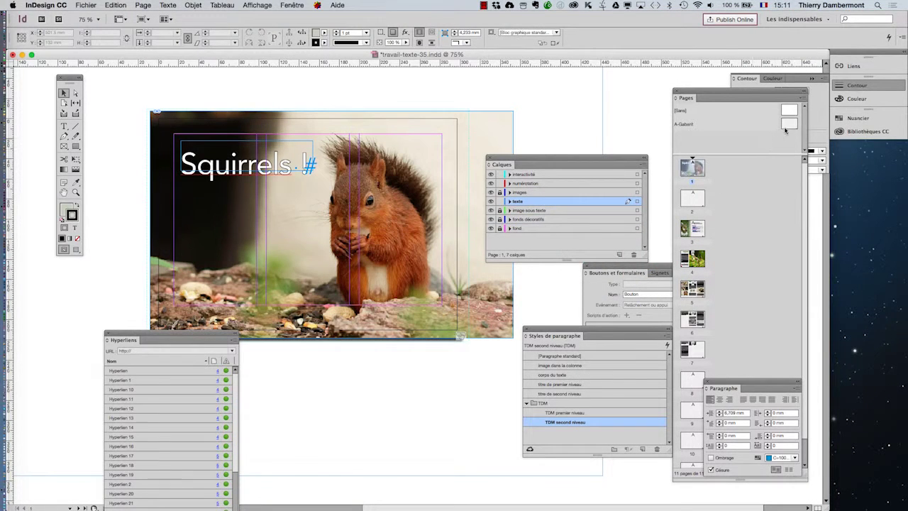
{"action": "double_click", "coordinate": [788, 126]}
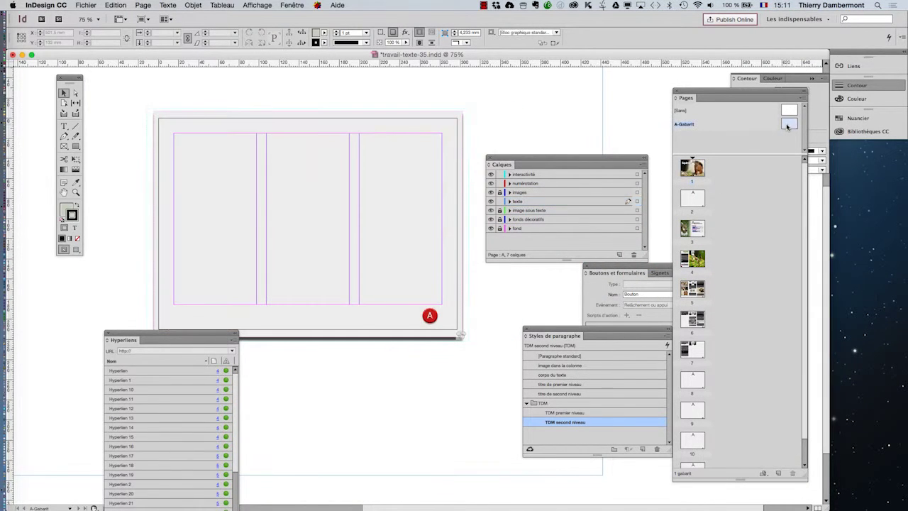
{"action": "left_click", "coordinate": [194, 112]}
{"action": "left_click_drag", "start_coordinate": [467, 109], "coordinate": [308, 315]}
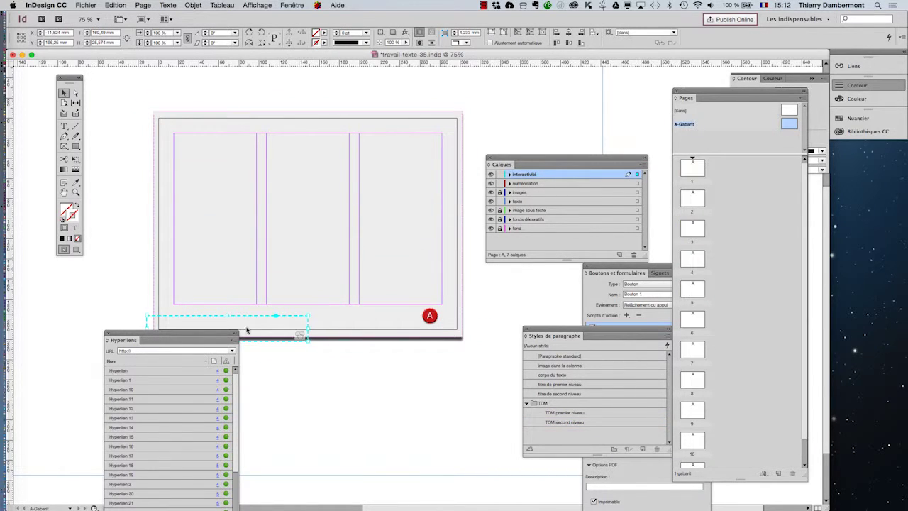
{"action": "left_click_drag", "start_coordinate": [253, 330], "coordinate": [366, 391]}
{"action": "left_click_drag", "start_coordinate": [290, 318], "coordinate": [194, 367]}
Add the text "retour à la table des matières" below the first column in [Paragraphe standard] style and fit its frame to the text.
{"action": "key", "text": "t"}
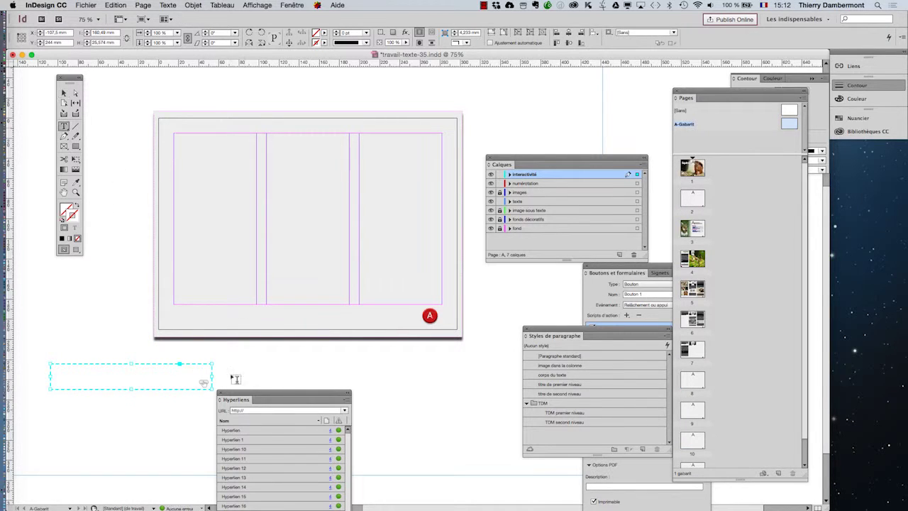
{"action": "left_click_drag", "start_coordinate": [173, 309], "coordinate": [264, 325]}
{"action": "type", "text": "So"}
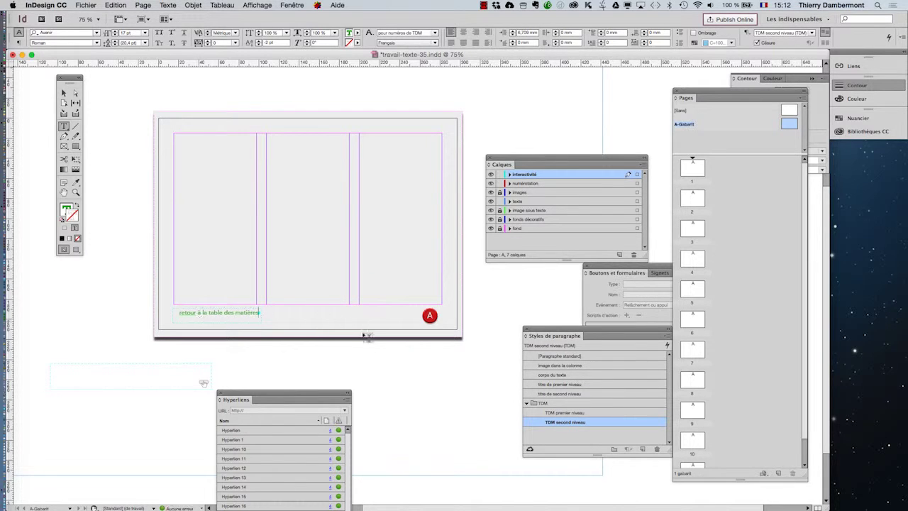
{"action": "left_click", "coordinate": [541, 356]}
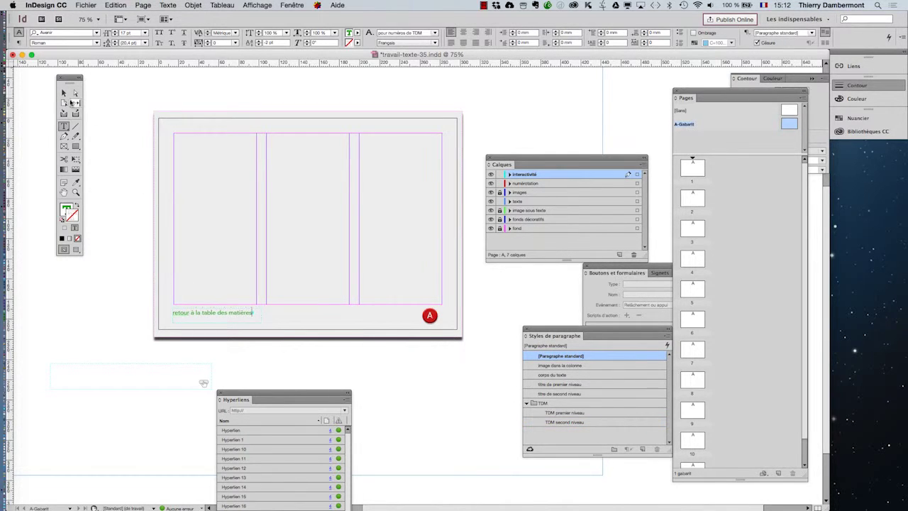
{"action": "key", "text": "Escape"}
{"action": "key", "text": "super+2"}
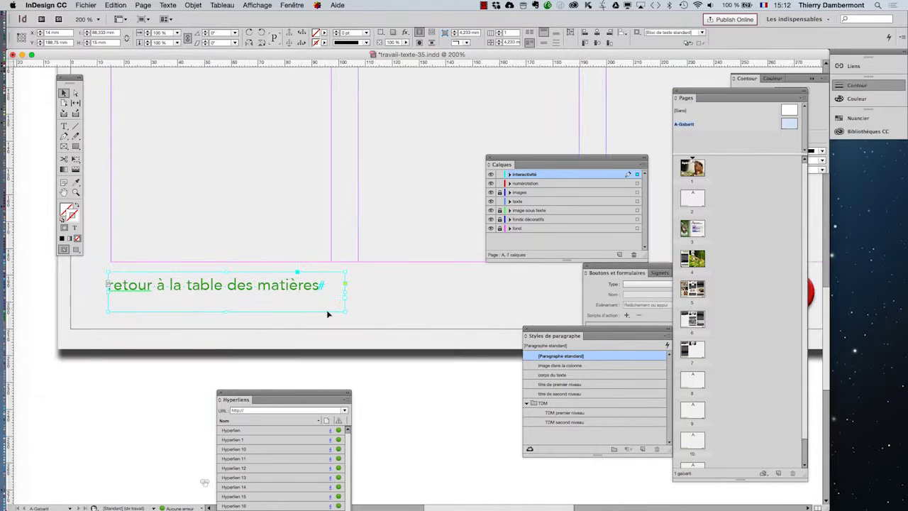
{"action": "double_click", "coordinate": [345, 312]}
Stack Bouton 1 above the text in the interactivité layer and resize it over the text to about 97 × 13 mm.
{"action": "left_click", "coordinate": [125, 423]}
{"action": "key", "text": "super+v"}
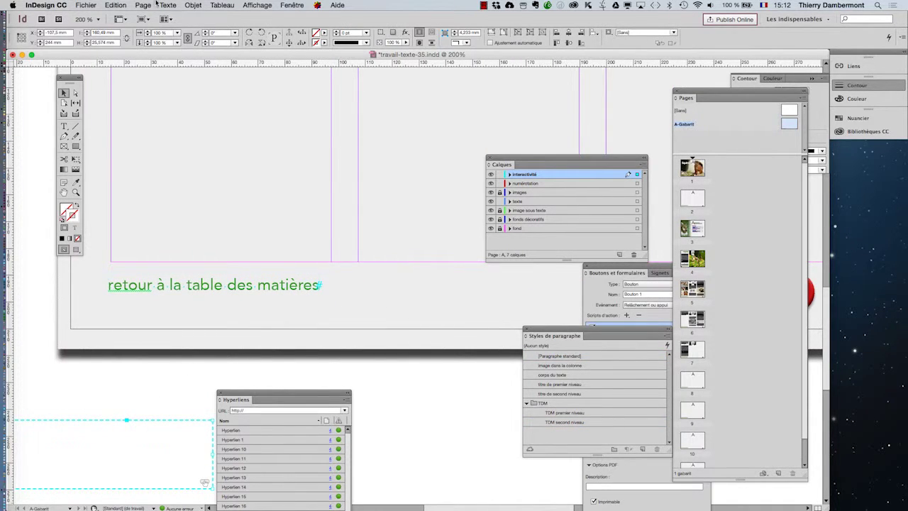
{"action": "left_click", "coordinate": [509, 174]}
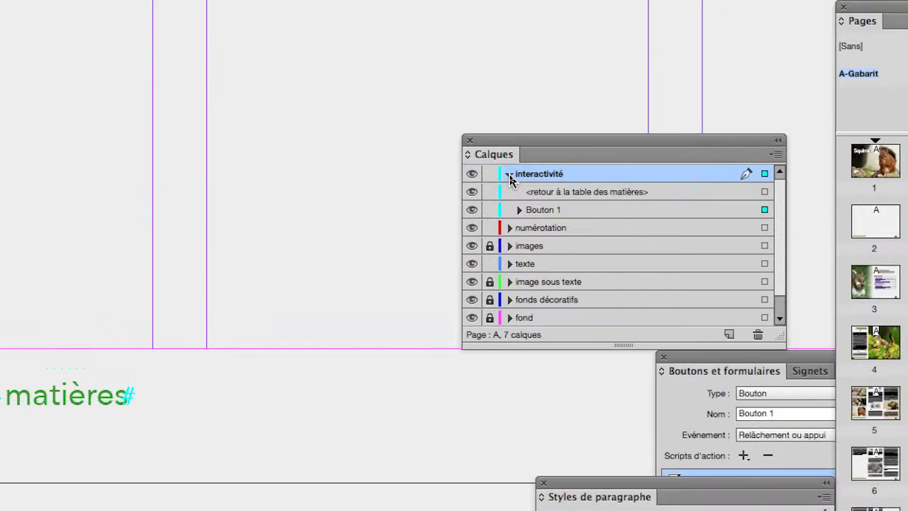
{"action": "mouse_move", "coordinate": [543, 190]}
{"action": "left_mouse_down"}
{"action": "mouse_move", "coordinate": [543, 171]}
{"action": "mouse_move", "coordinate": [543, 180]}
{"action": "left_mouse_up"}
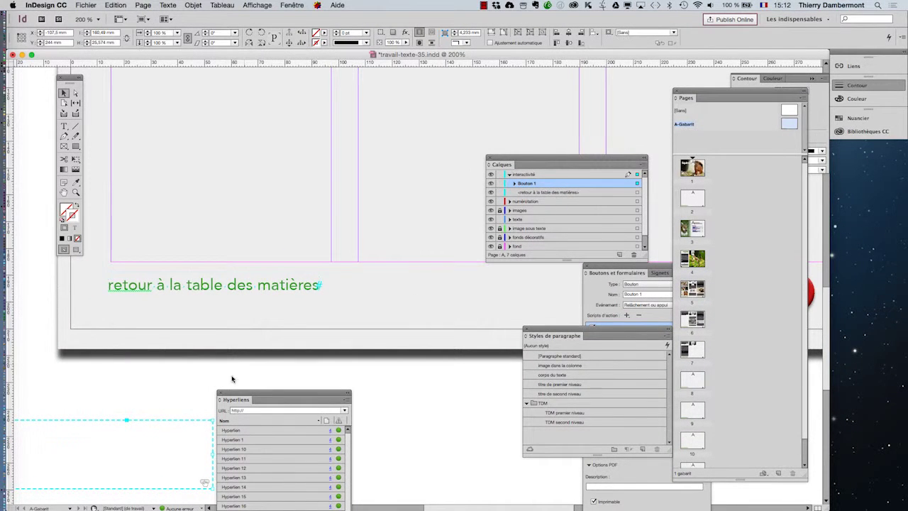
{"action": "left_click_drag", "start_coordinate": [157, 423], "coordinate": [451, 273]}
{"action": "left_click_drag", "start_coordinate": [507, 339], "coordinate": [312, 309]}
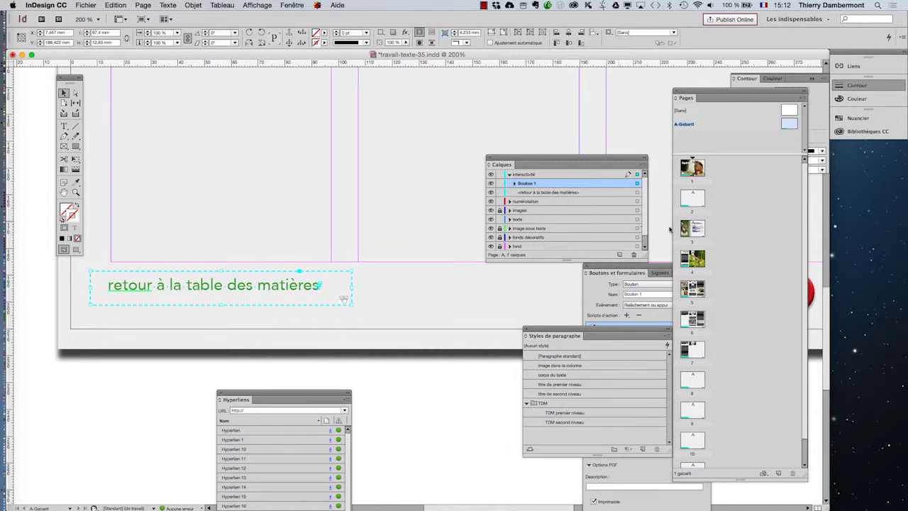
Move the return text and its button toward the middle of the A-Gabarit master's bottom margin and check them on page 4.
{"action": "double_click", "coordinate": [693, 258]}
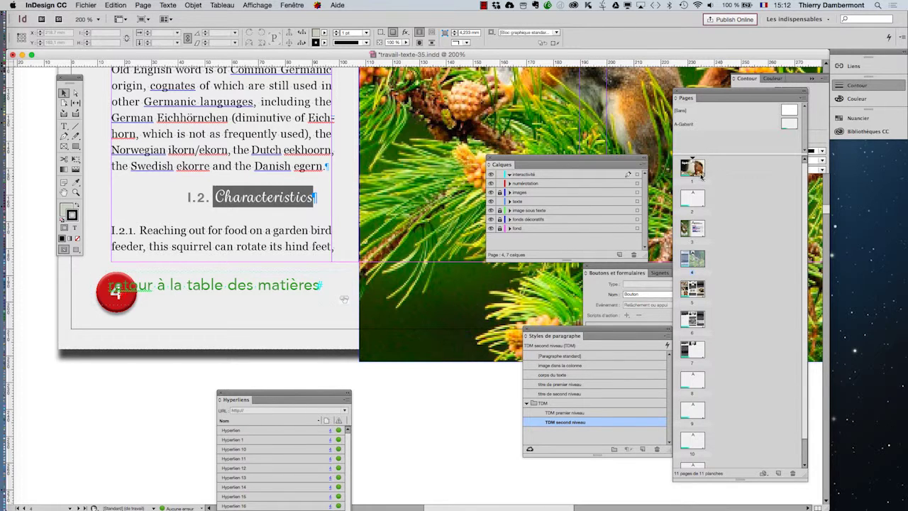
{"action": "double_click", "coordinate": [795, 125]}
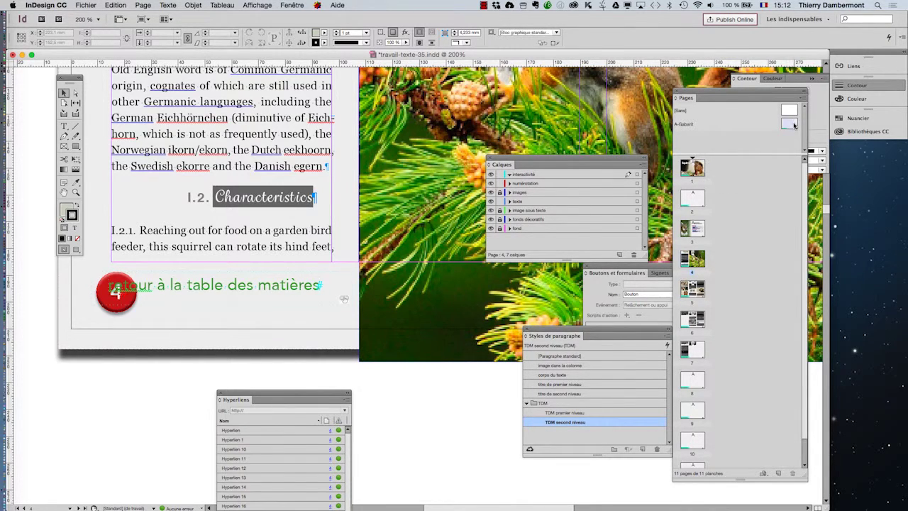
{"action": "left_click", "coordinate": [225, 285]}
{"action": "left_click_drag", "start_coordinate": [226, 285], "coordinate": [404, 289]}
{"action": "left_click_drag", "start_coordinate": [207, 308], "coordinate": [377, 311]}
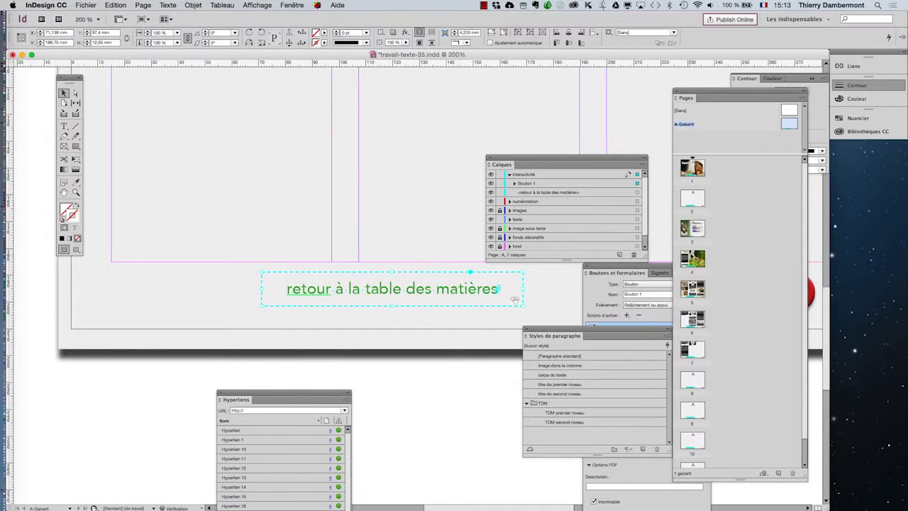
{"action": "double_click", "coordinate": [692, 260]}
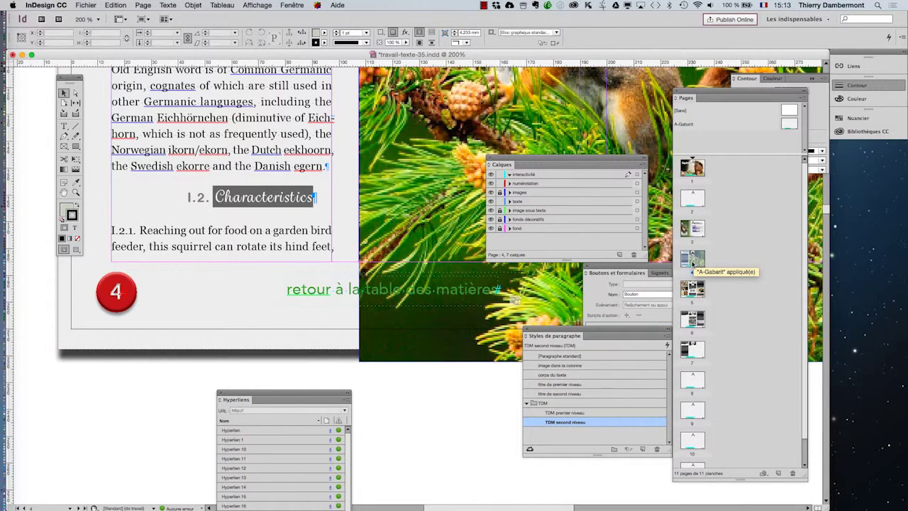
{"action": "scroll", "coordinate": [283, 352], "scroll_direction": "down", "scroll_amount": 3, "text": "alt"}
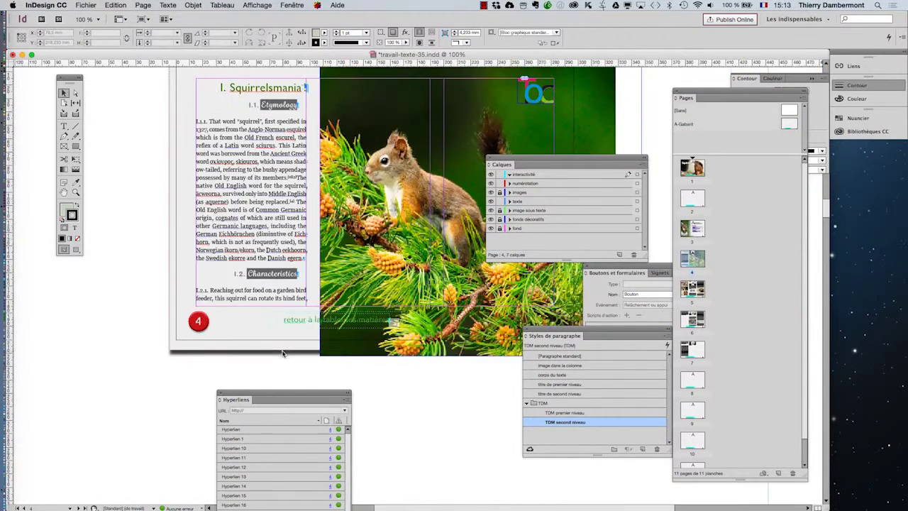
Move the return text and button to the top-right margin of the A-Gabarit master and scale them together to about 72 × 9 mm.
{"action": "double_click", "coordinate": [789, 125]}
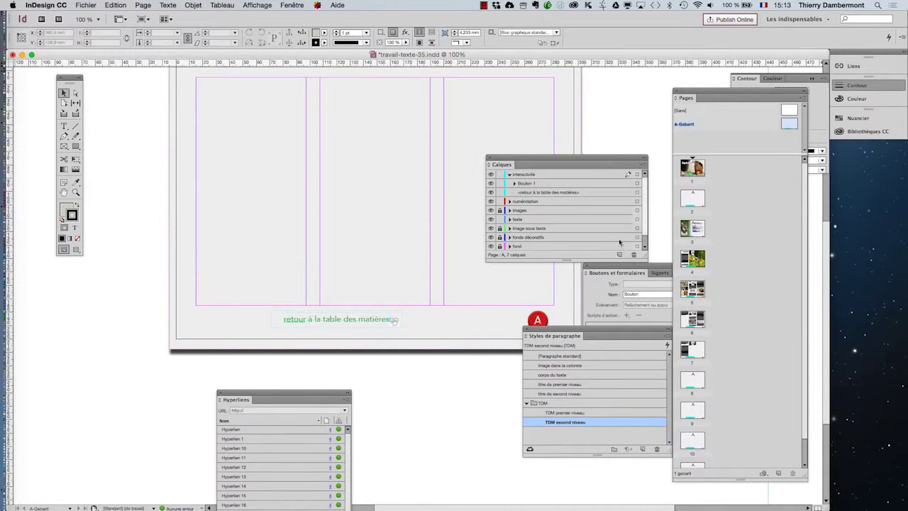
{"action": "left_click", "coordinate": [353, 320]}
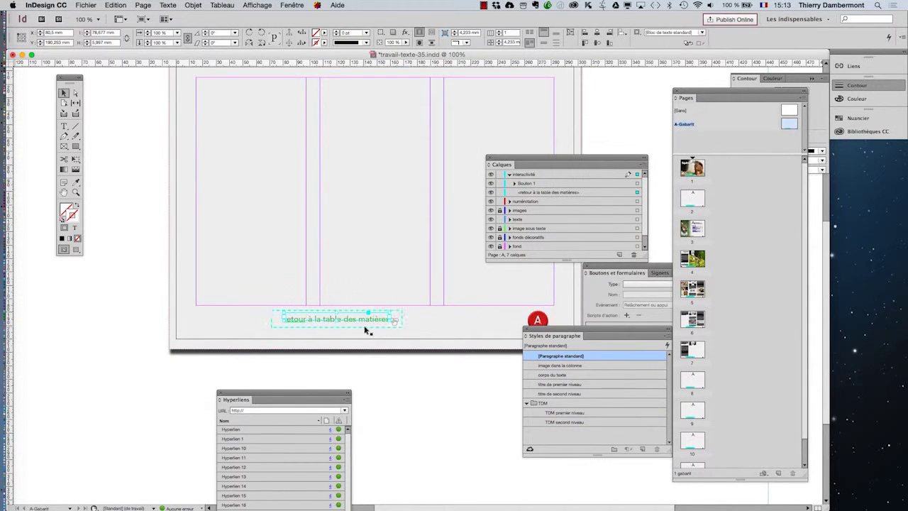
{"action": "scroll", "coordinate": [364, 329], "scroll_direction": "up", "scroll_amount": 1}
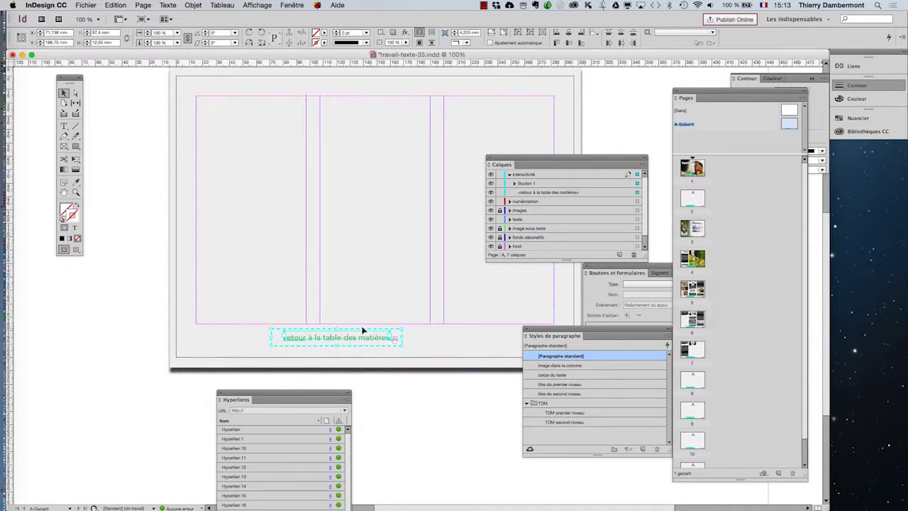
{"action": "left_click_drag", "start_coordinate": [363, 331], "coordinate": [325, 81]}
{"action": "key", "text": "e"}
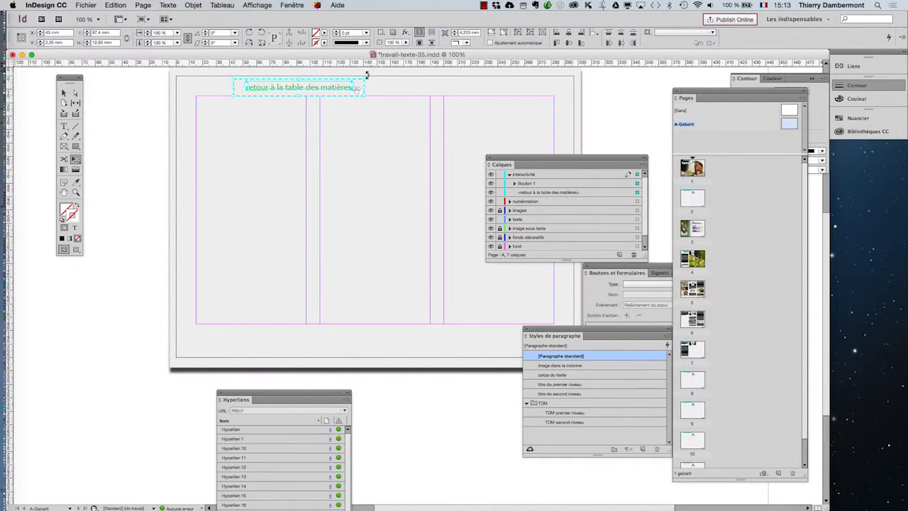
{"action": "left_click_drag", "start_coordinate": [362, 78], "coordinate": [523, 87]}
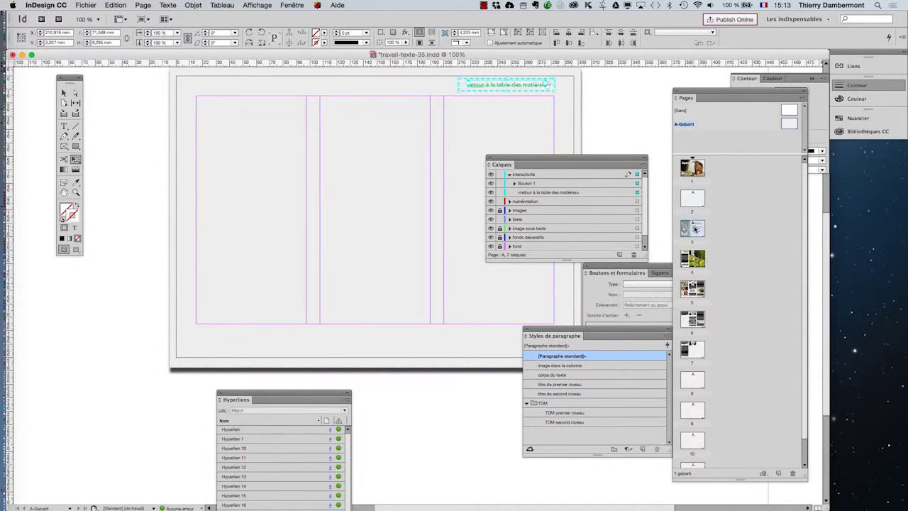
Check the return link on pages 3 and 5, and delete it from page 3, the table of contents.
{"action": "double_click", "coordinate": [693, 228]}
{"action": "double_click", "coordinate": [697, 292]}
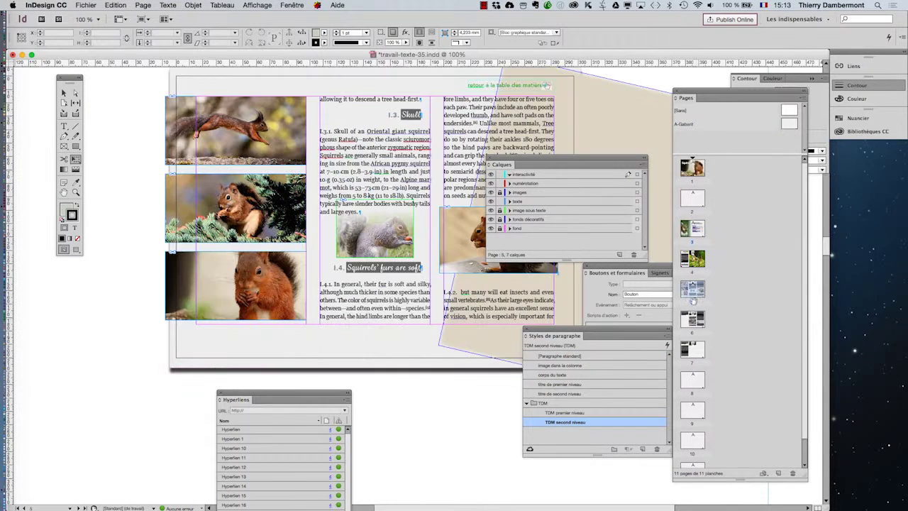
{"action": "double_click", "coordinate": [694, 229]}
{"action": "left_click", "coordinate": [500, 87]}
{"action": "key", "text": "Delete"}
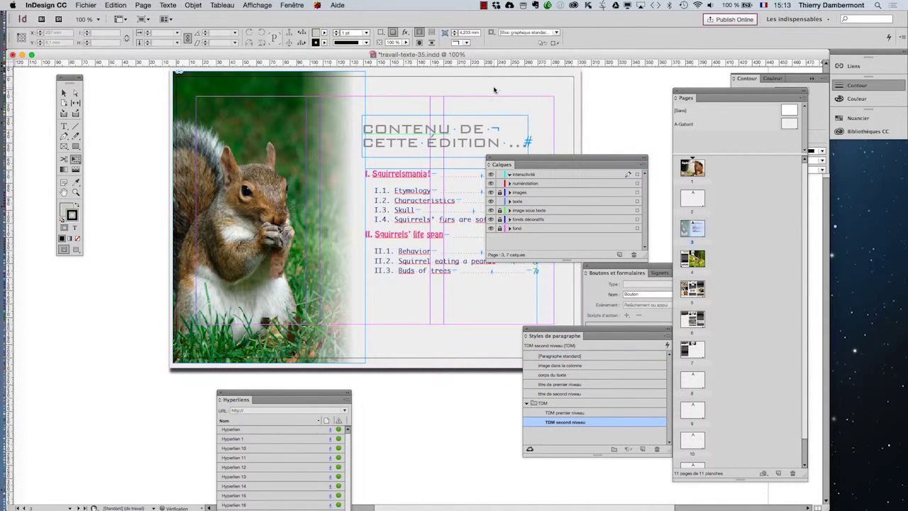
Check the return link on page 2, and unlock the images, image sous texte, fonds décoratifs and fond layers on cover page 1.
{"action": "double_click", "coordinate": [692, 199]}
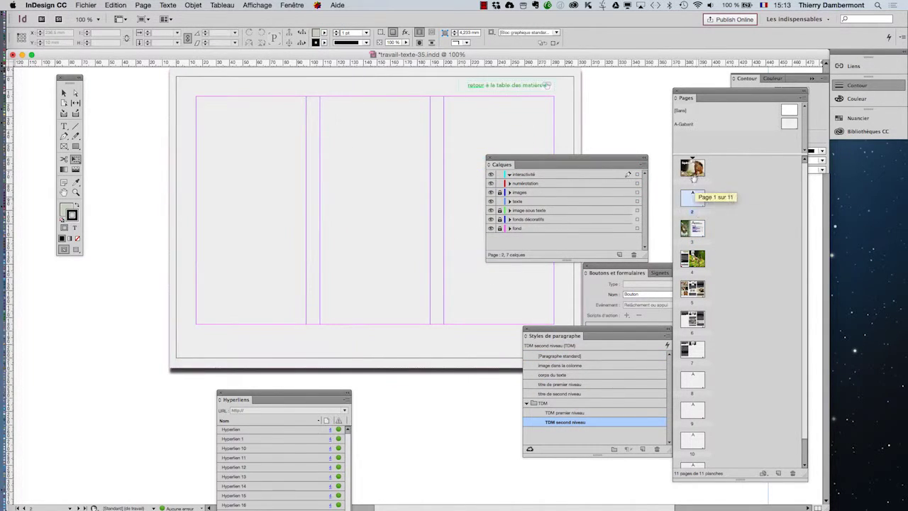
{"action": "double_click", "coordinate": [693, 168]}
{"action": "left_click", "coordinate": [512, 90]}
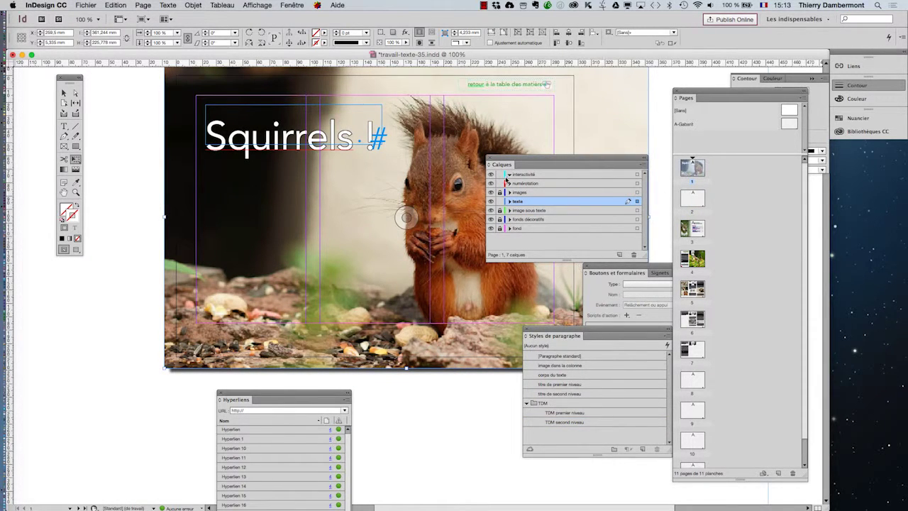
{"action": "left_click", "coordinate": [499, 210]}
{"action": "left_click", "coordinate": [500, 228]}
{"action": "left_click", "coordinate": [500, 219]}
{"action": "left_click", "coordinate": [406, 217]}
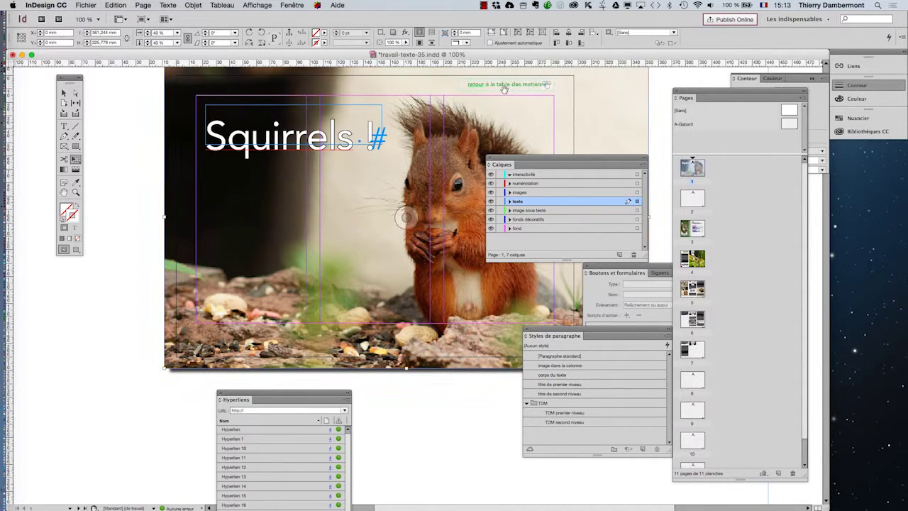
Override the master's return text on cover page 1, try deleting it, and undo the deletion.
{"action": "left_click", "coordinate": [65, 93]}
{"action": "scroll", "coordinate": [566, 110], "scroll_direction": "up", "scroll_amount": 1}
{"action": "scroll", "coordinate": [525, 117], "scroll_direction": "up", "scroll_amount": 3}
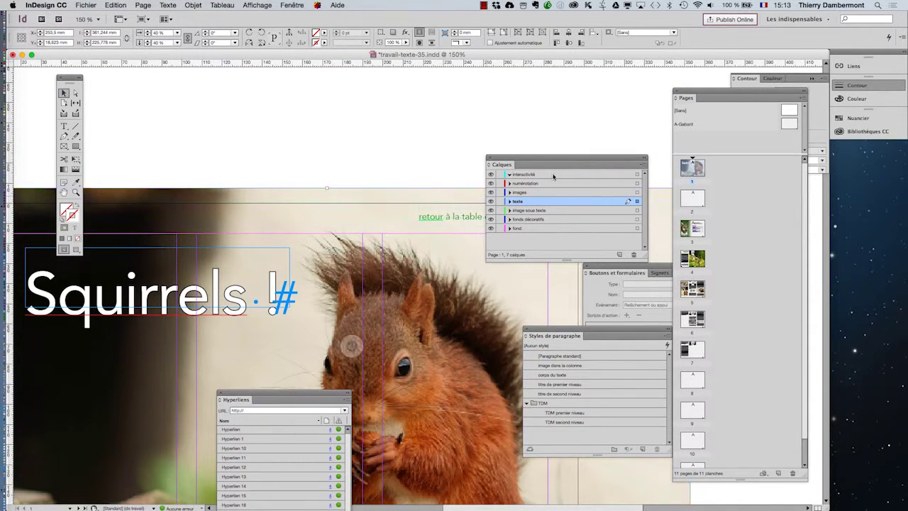
{"action": "left_click_drag", "start_coordinate": [535, 162], "coordinate": [429, 302]}
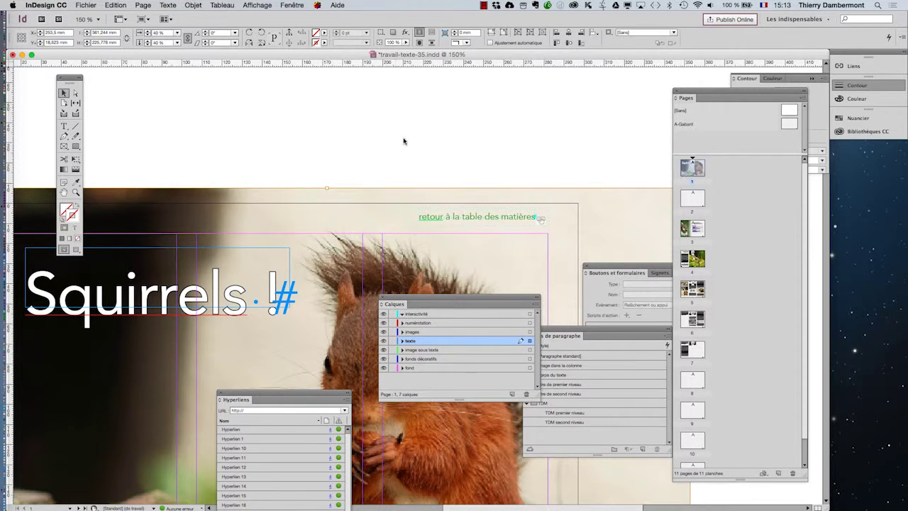
{"action": "left_click", "coordinate": [452, 213]}
{"action": "left_click", "coordinate": [460, 209]}
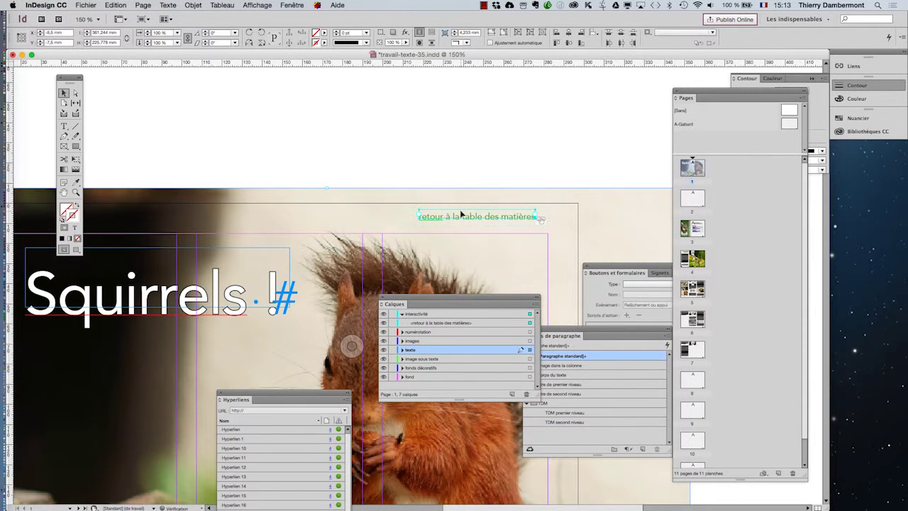
{"action": "key", "text": "Delete"}
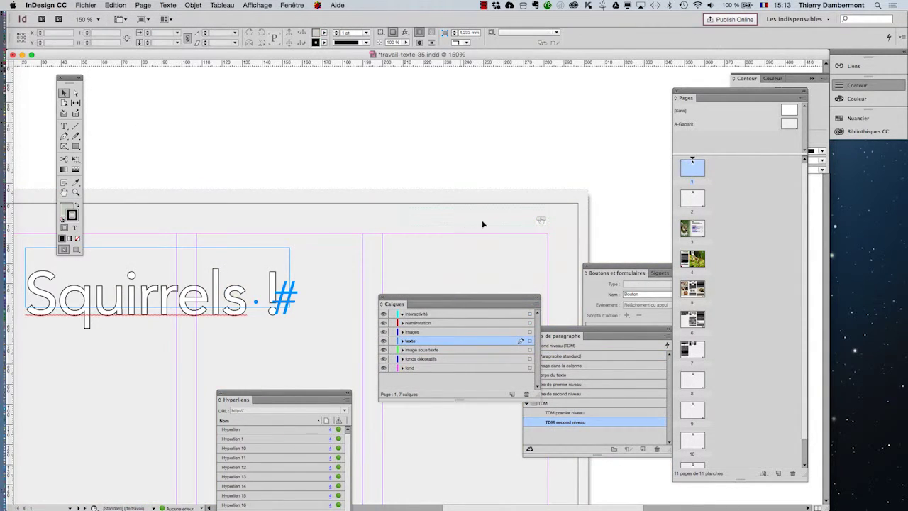
{"action": "key", "text": "super+z"}
Delete the "retour à la table des matières" text and its button from cover page 1, keeping the cover image.
{"action": "left_click", "coordinate": [487, 179]}
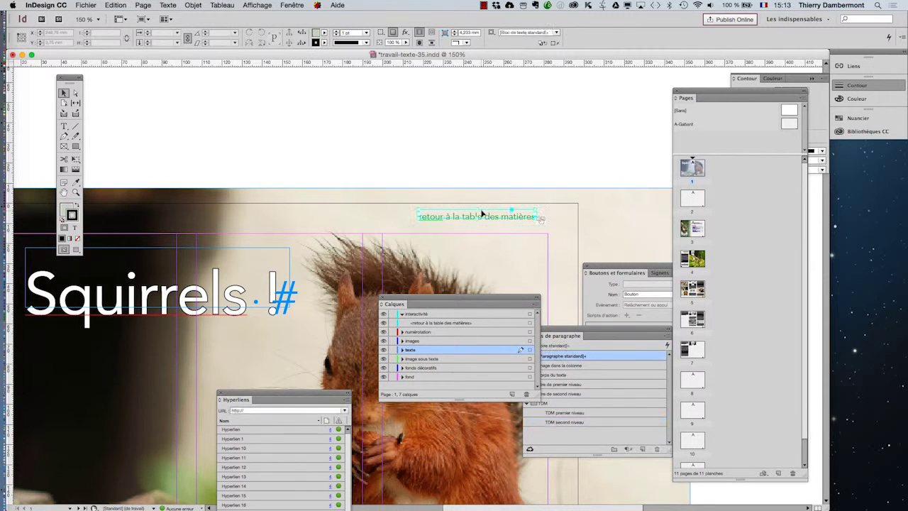
{"action": "left_click", "coordinate": [485, 213]}
{"action": "key", "text": "Delete"}
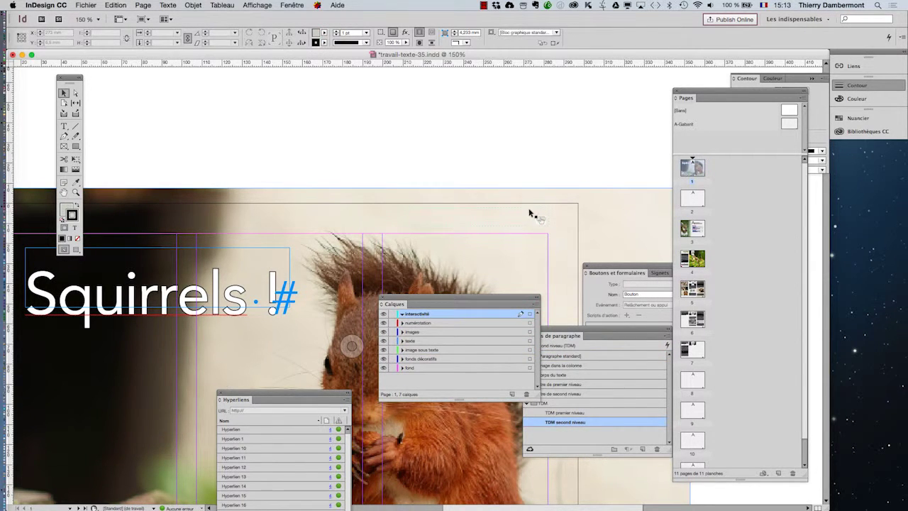
{"action": "left_click", "coordinate": [528, 210]}
{"action": "left_click", "coordinate": [513, 168]}
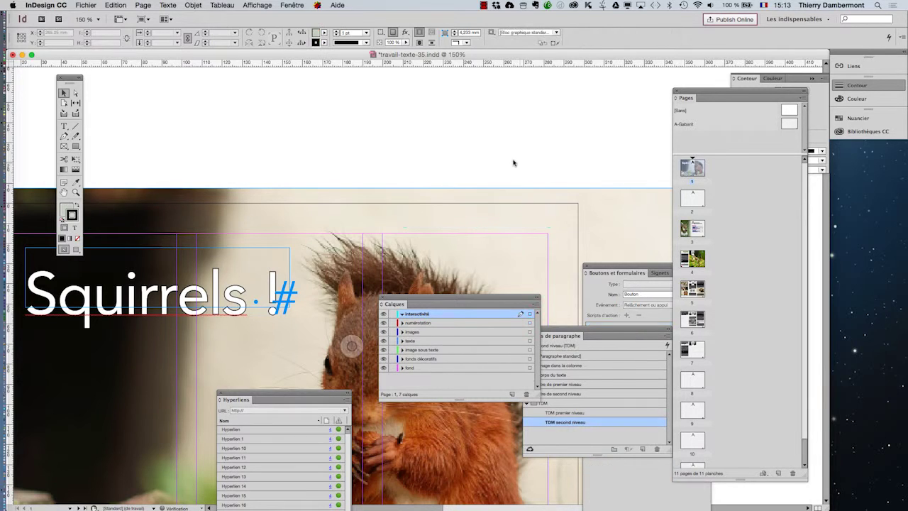
Switch the layout to Preview mode, move the Calques panel off the page, and check the return link on pages 2 to 6.
{"action": "scroll", "coordinate": [418, 194], "scroll_direction": "down", "scroll_amount": 2}
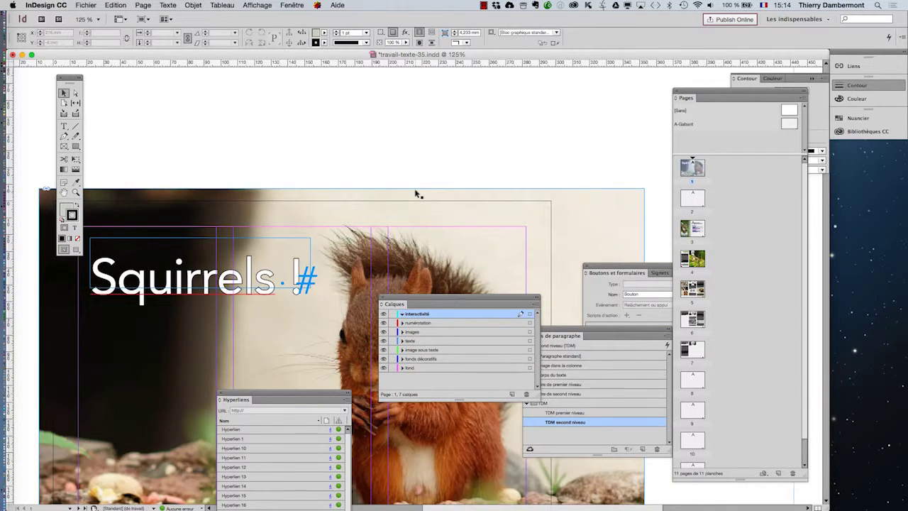
{"action": "left_click", "coordinate": [76, 249]}
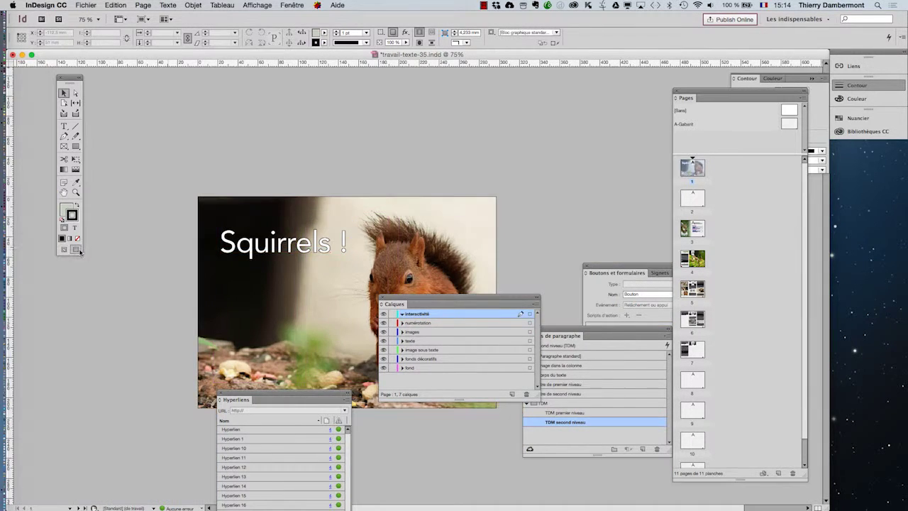
{"action": "left_click_drag", "start_coordinate": [402, 299], "coordinate": [441, 450]}
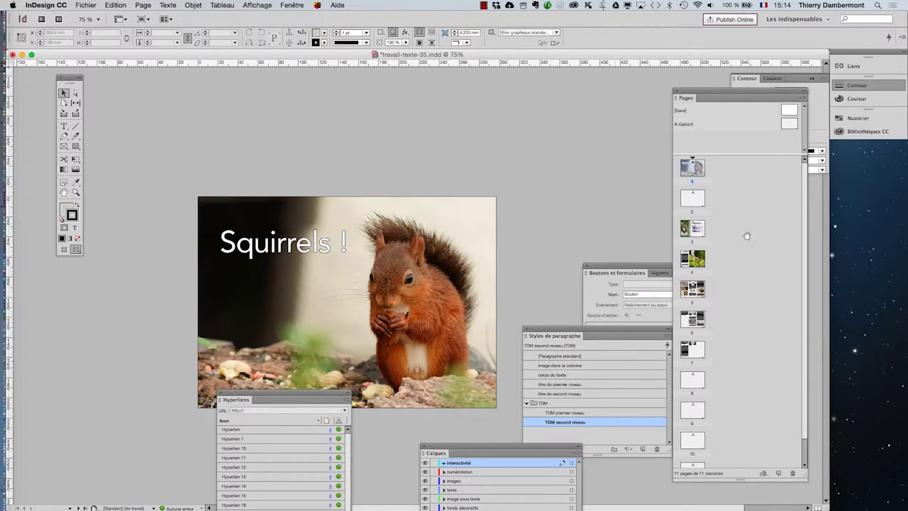
{"action": "double_click", "coordinate": [693, 202]}
{"action": "double_click", "coordinate": [697, 234]}
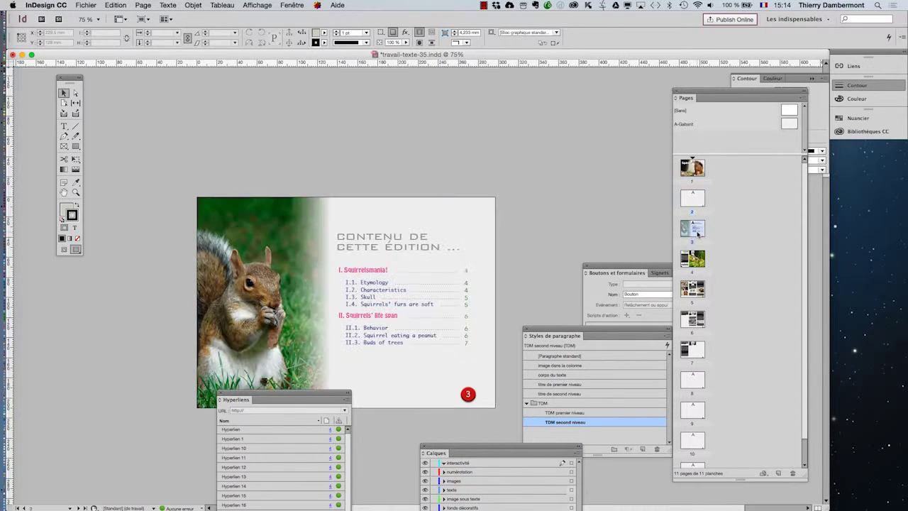
{"action": "double_click", "coordinate": [694, 259]}
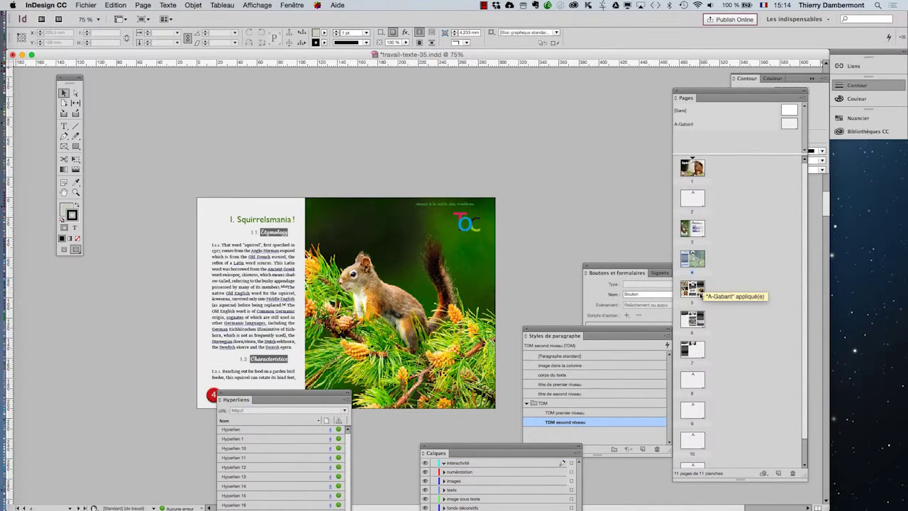
{"action": "double_click", "coordinate": [699, 291]}
{"action": "double_click", "coordinate": [699, 320]}
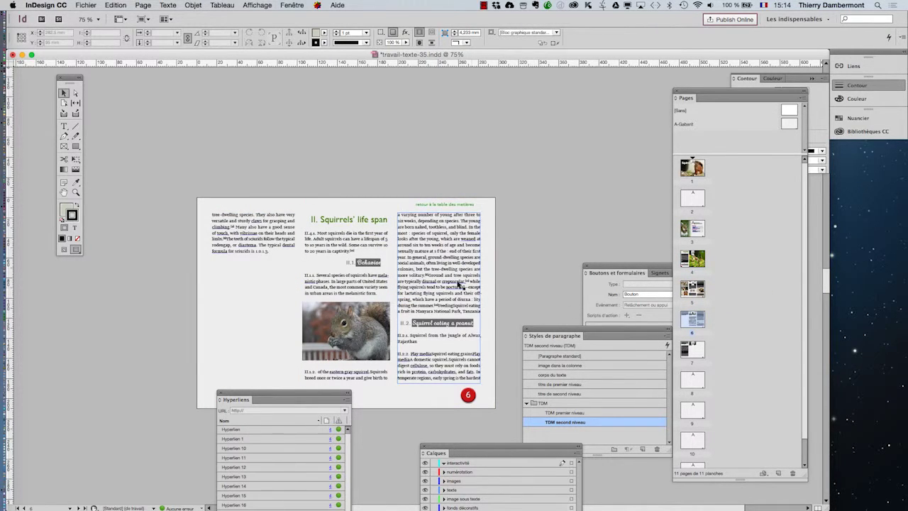
Examine the underlined hyperlinks in the body text of pages 6 and 5 up close.
{"action": "scroll", "coordinate": [452, 286], "scroll_direction": "up", "scroll_amount": 2}
{"action": "scroll", "coordinate": [447, 282], "scroll_direction": "up", "scroll_amount": 6}
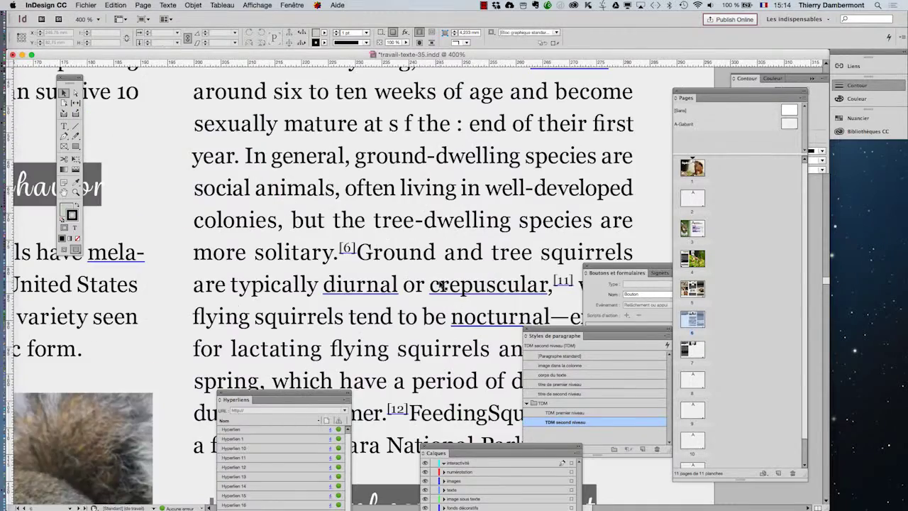
{"action": "scroll", "coordinate": [474, 295], "scroll_direction": "down", "scroll_amount": 3}
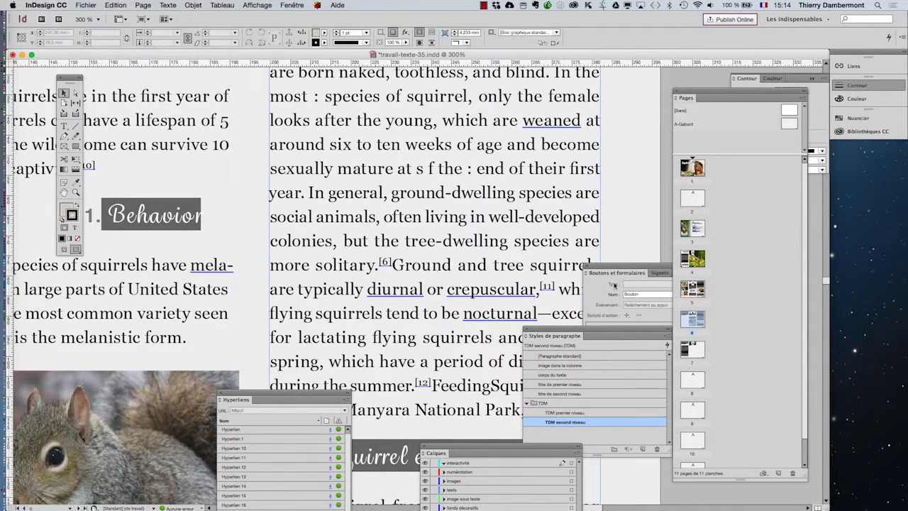
{"action": "double_click", "coordinate": [693, 288]}
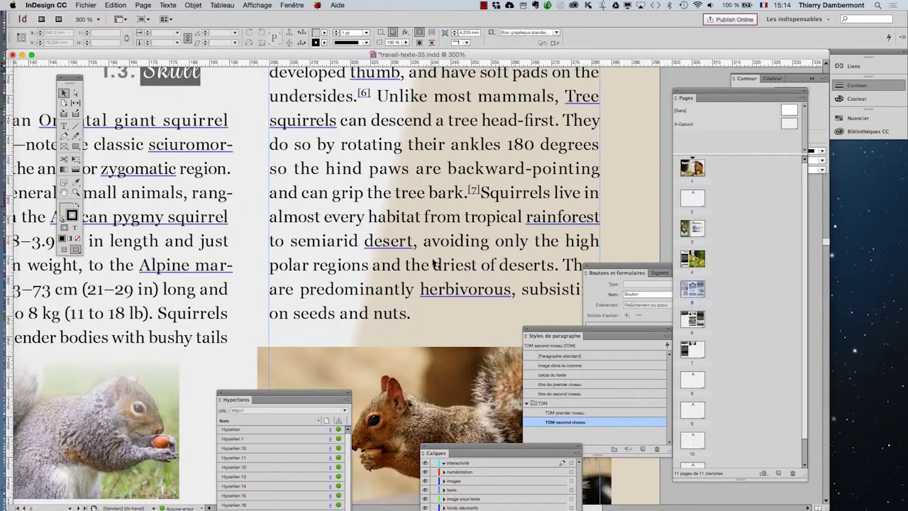
{"action": "scroll", "coordinate": [436, 263], "scroll_direction": "down", "scroll_amount": 1}
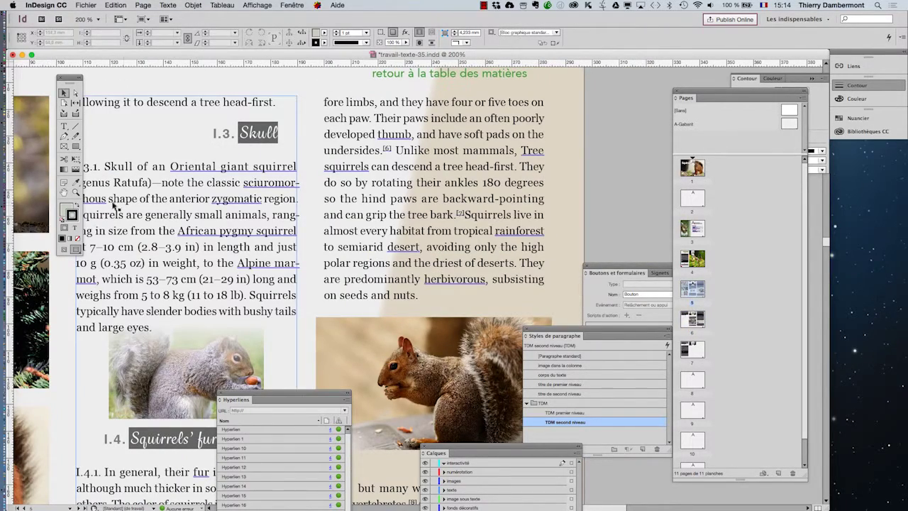
{"action": "key", "text": "h"}
{"action": "left_click_drag", "start_coordinate": [301, 225], "coordinate": [445, 201]}
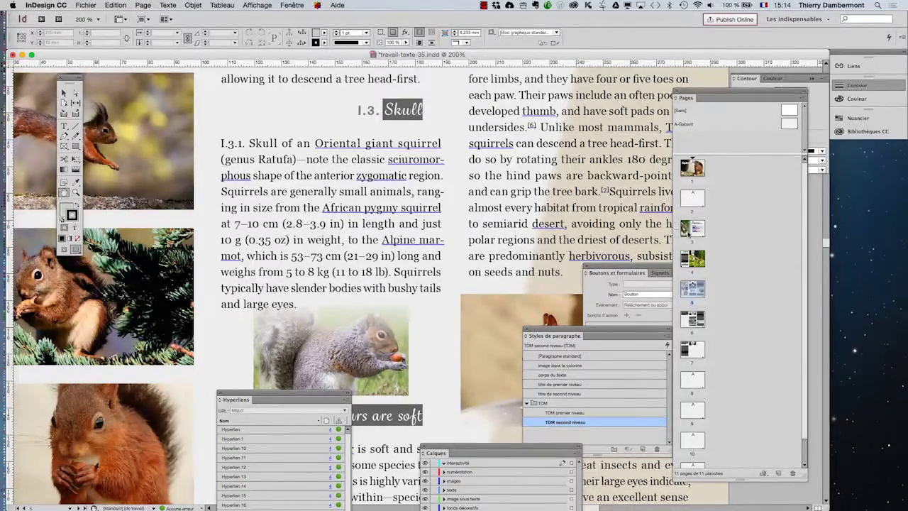
{"action": "double_click", "coordinate": [689, 233]}
{"action": "double_click", "coordinate": [692, 262]}
{"action": "double_click", "coordinate": [693, 286]}
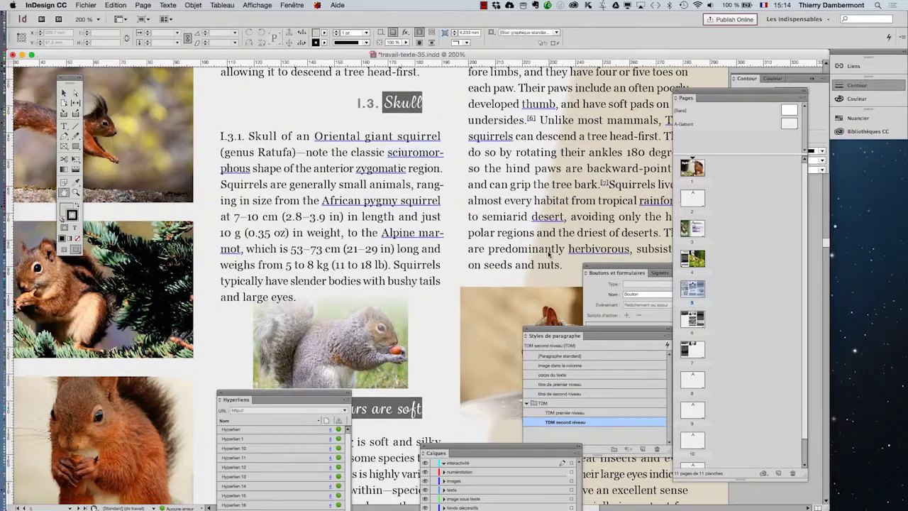
{"action": "scroll", "coordinate": [548, 253], "scroll_direction": "down", "scroll_amount": 5}
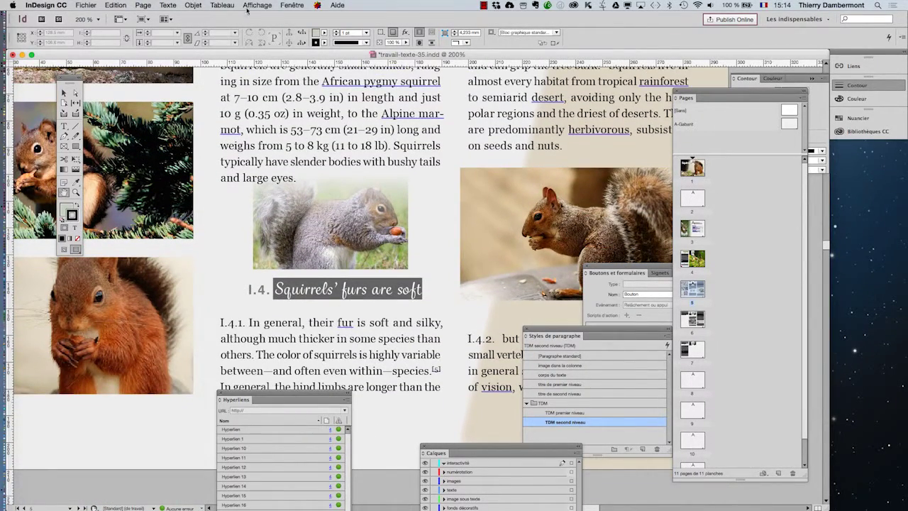
Hide and redisplay the Hyperliens panel, and move it beside the page thumbnails so that its full list shows.
{"action": "left_click", "coordinate": [292, 5]}
{"action": "mouse_move", "coordinate": [332, 169]}
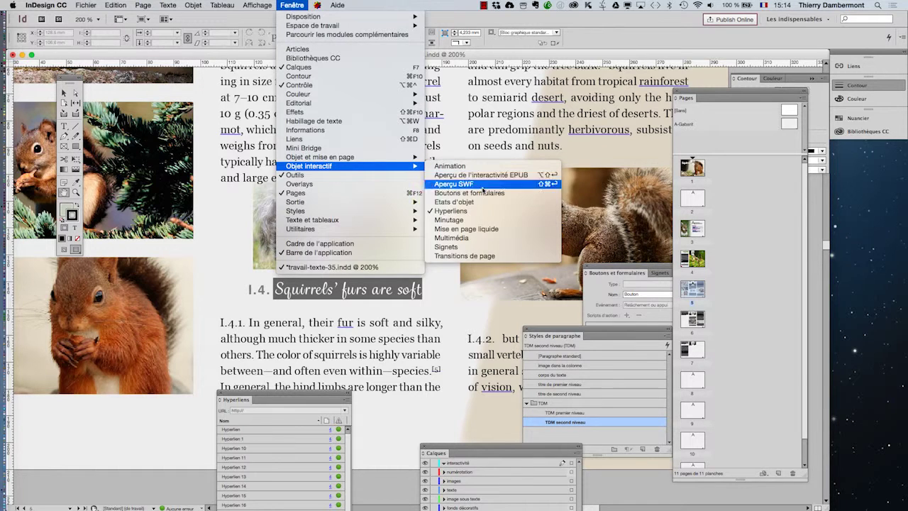
{"action": "left_click", "coordinate": [483, 211]}
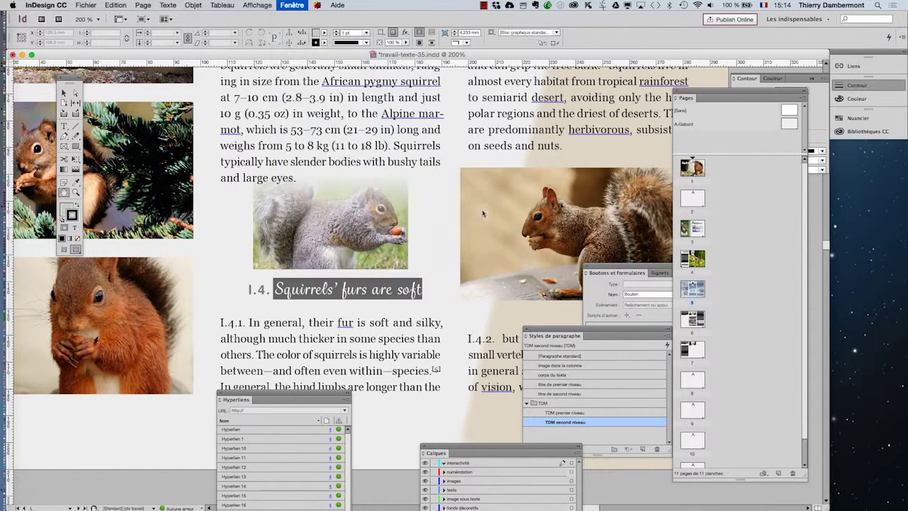
{"action": "left_click", "coordinate": [291, 5]}
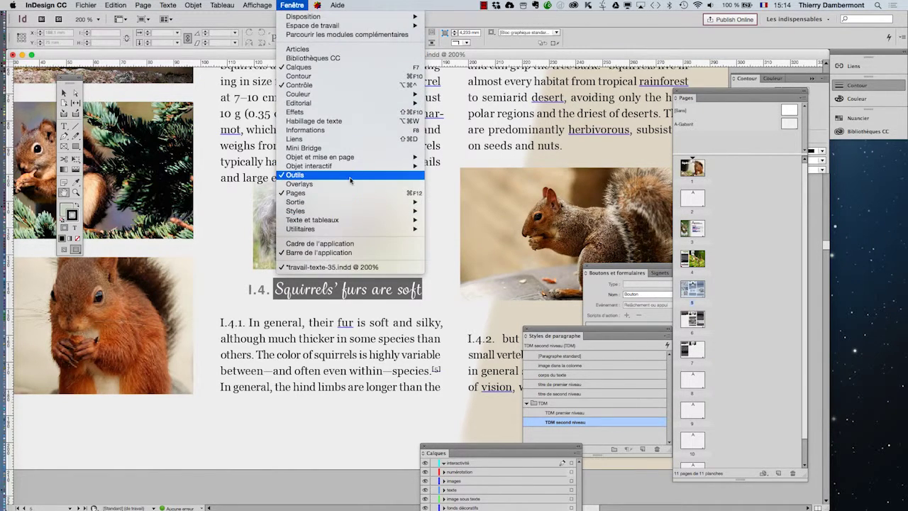
{"action": "mouse_move", "coordinate": [363, 167]}
{"action": "left_click", "coordinate": [461, 211]}
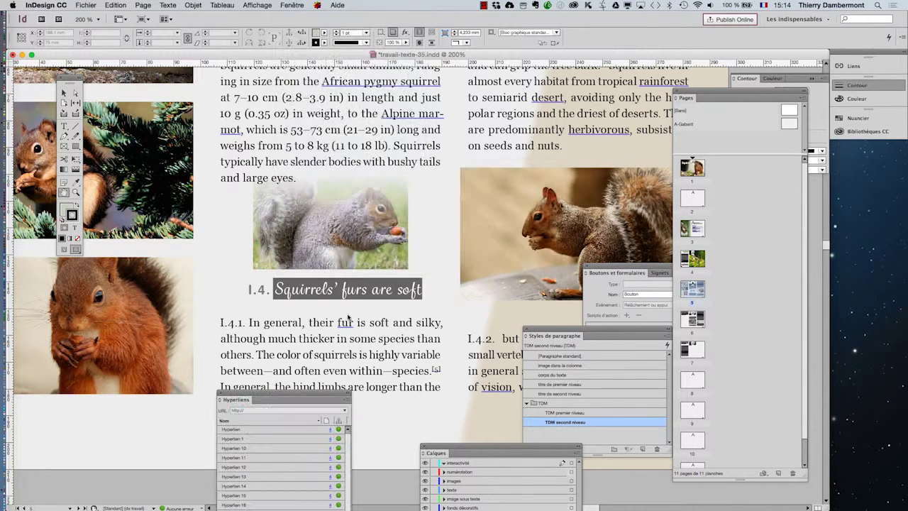
{"action": "left_click_drag", "start_coordinate": [321, 399], "coordinate": [648, 76]}
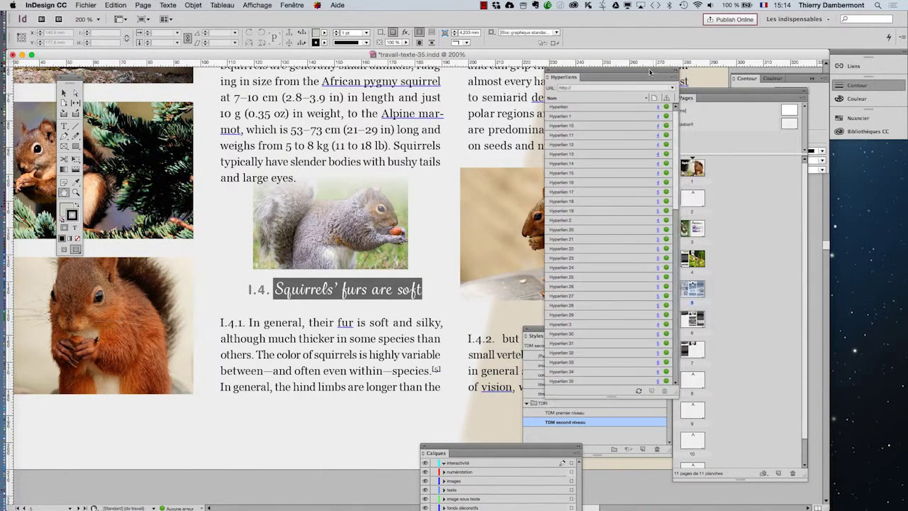
Inspect the URL, character style and PDF appearance settings of Hyperlien 10 without changing them.
{"action": "left_click", "coordinate": [597, 126]}
{"action": "double_click", "coordinate": [597, 127]}
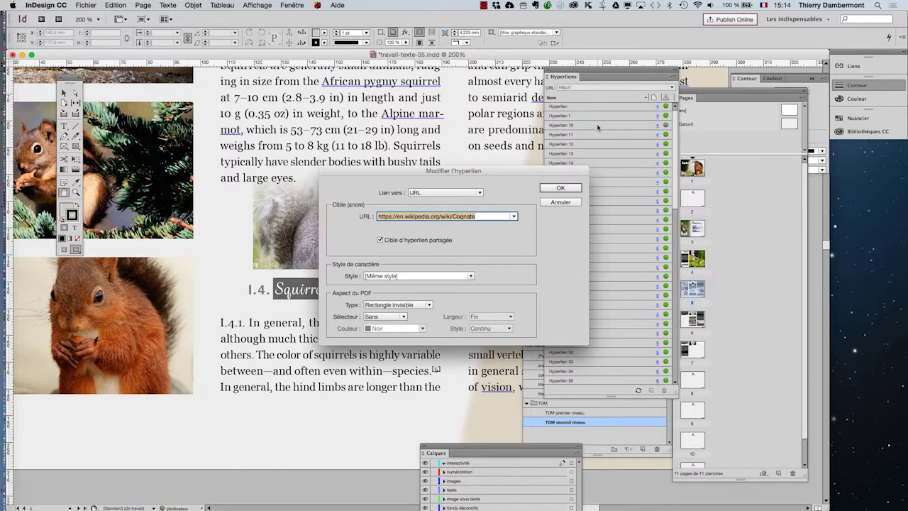
{"action": "left_click", "coordinate": [571, 203]}
Open the web target of Hyperlien 13 in the browser, and return to the layout.
{"action": "left_click", "coordinate": [593, 153]}
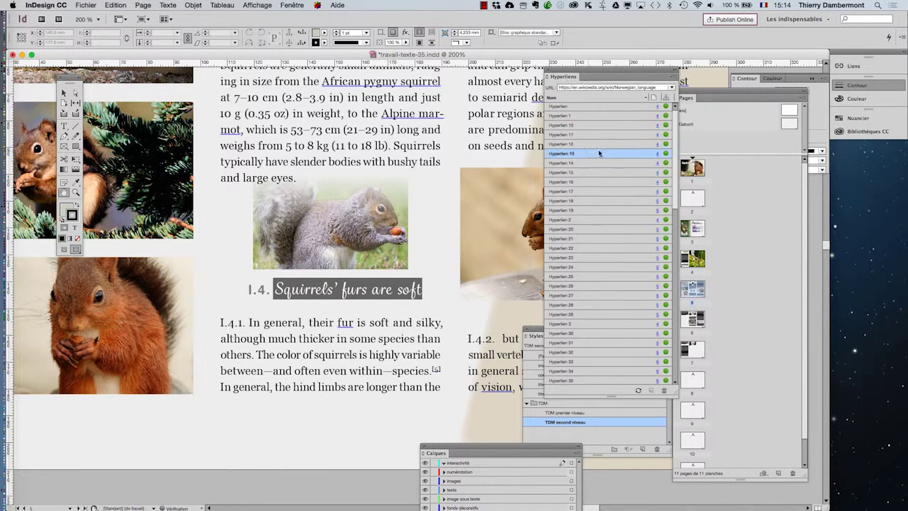
{"action": "left_click", "coordinate": [673, 78]}
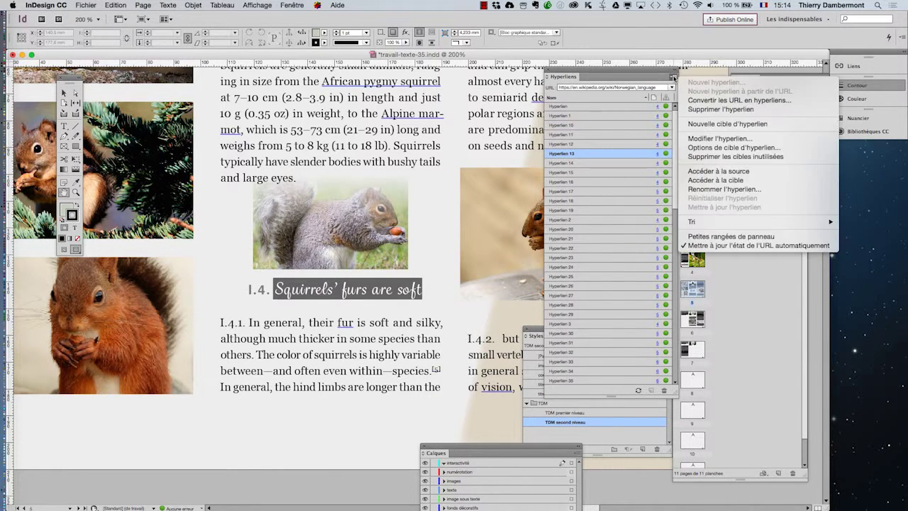
{"action": "left_click", "coordinate": [731, 181]}
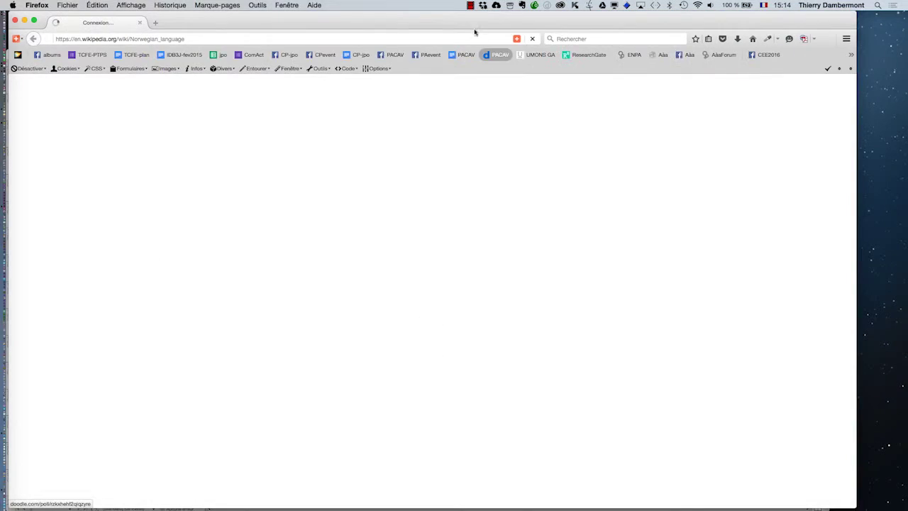
{"action": "left_click_drag", "start_coordinate": [476, 28], "coordinate": [723, 101]}
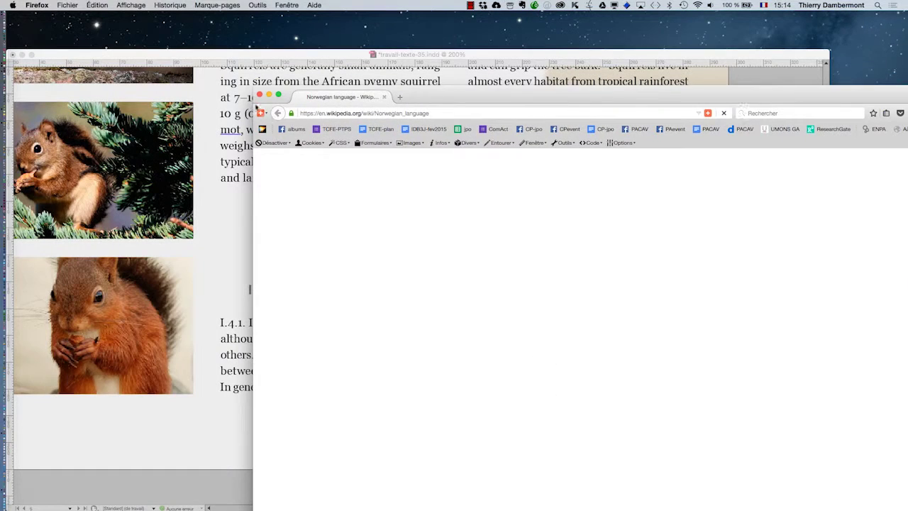
{"action": "key", "text": "super+h"}
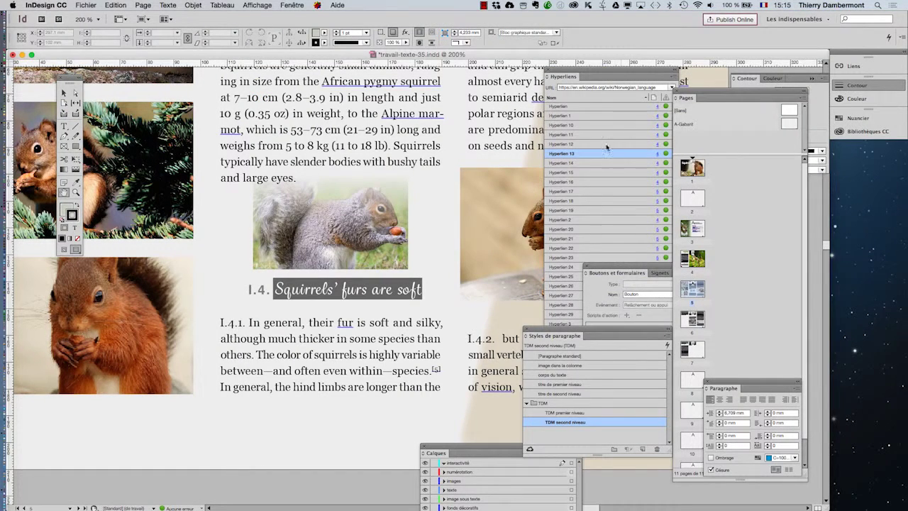
Locate the source text of Hyperlien 13 and of Hyperlien 25 in the document.
{"action": "left_click", "coordinate": [673, 77]}
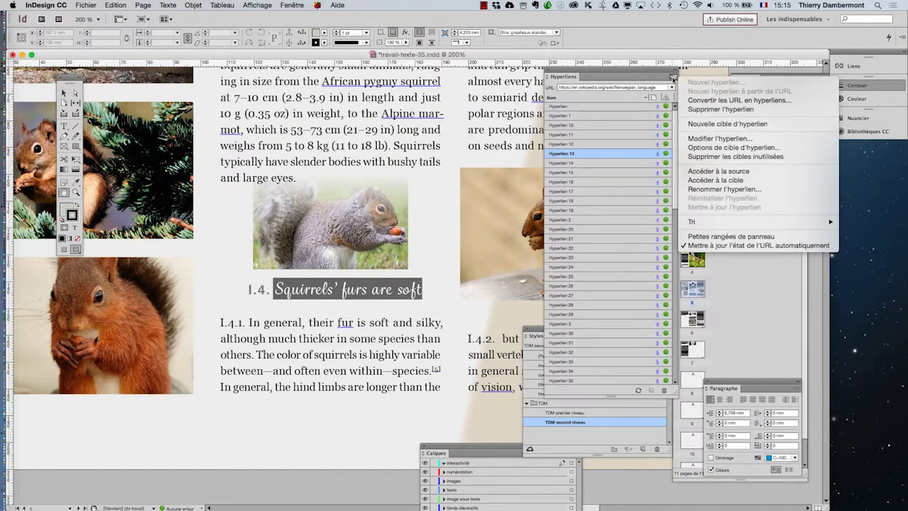
{"action": "left_click", "coordinate": [746, 172]}
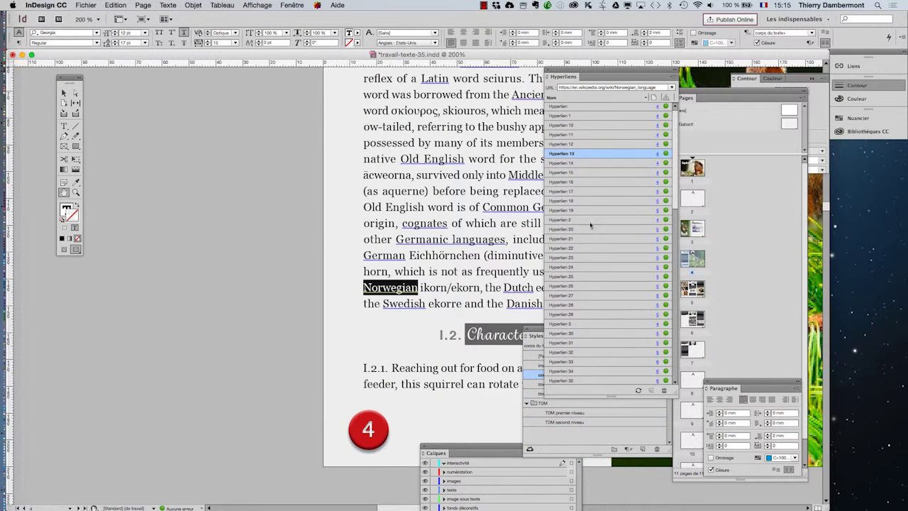
{"action": "left_click", "coordinate": [592, 278]}
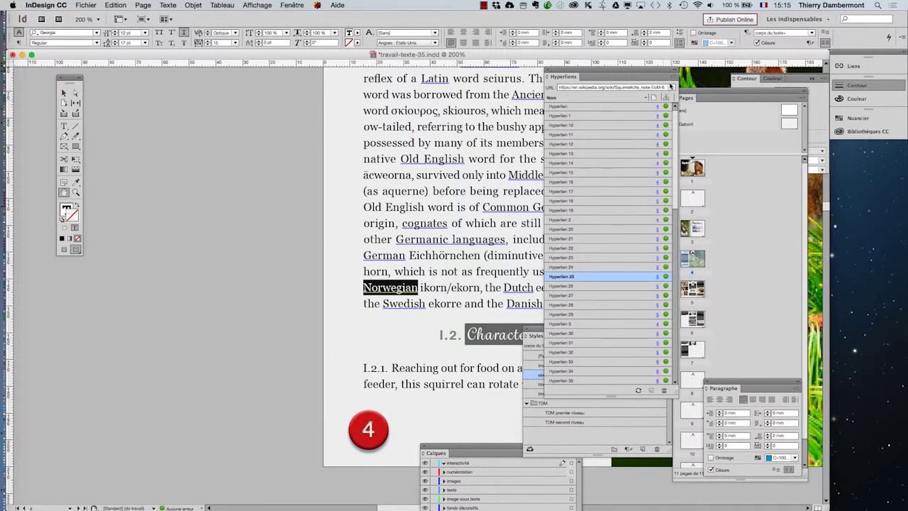
{"action": "left_click", "coordinate": [673, 77]}
{"action": "left_click", "coordinate": [723, 171]}
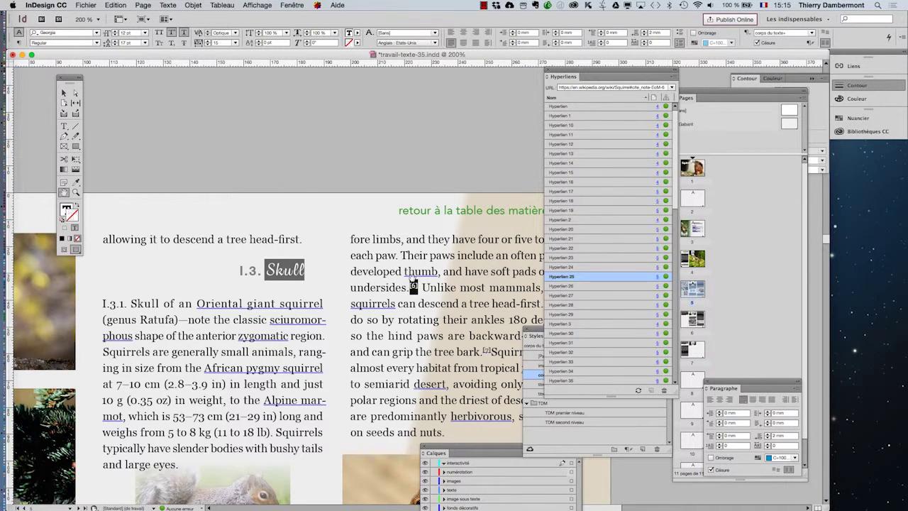
Place the text cursor in the "thumb" link on page 5 and show the Styles de caractère panel above the text to check its style.
{"action": "left_click", "coordinate": [64, 93]}
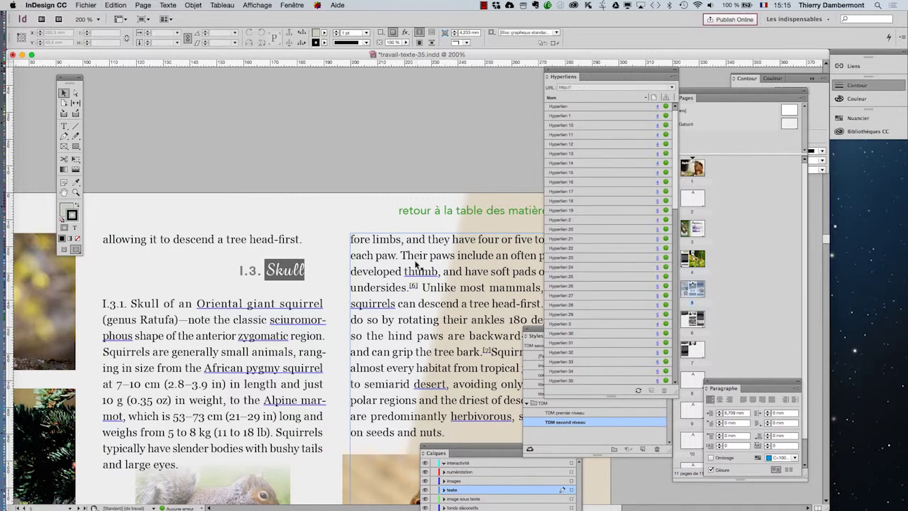
{"action": "key", "text": "super+equal"}
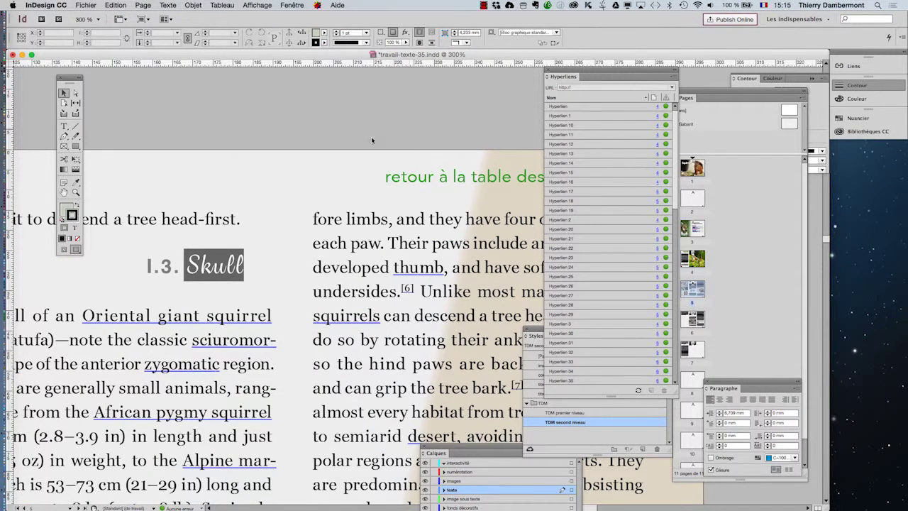
{"action": "left_click", "coordinate": [63, 127]}
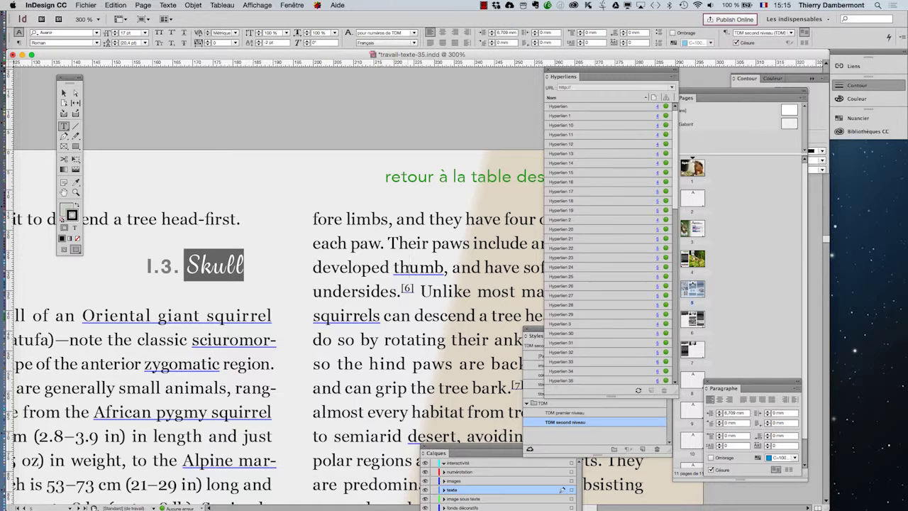
{"action": "left_click", "coordinate": [409, 267]}
{"action": "left_click", "coordinate": [168, 5]}
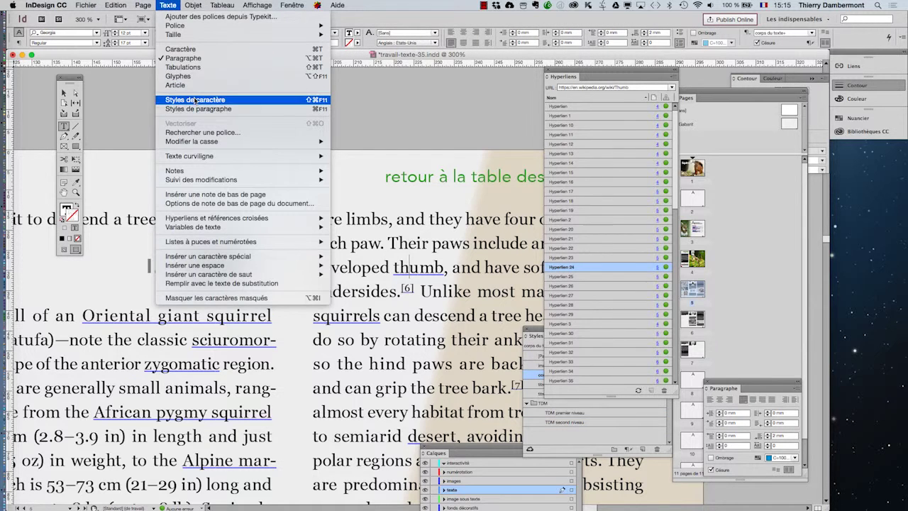
{"action": "left_click", "coordinate": [195, 100]}
{"action": "left_click_drag", "start_coordinate": [610, 123], "coordinate": [221, 78]}
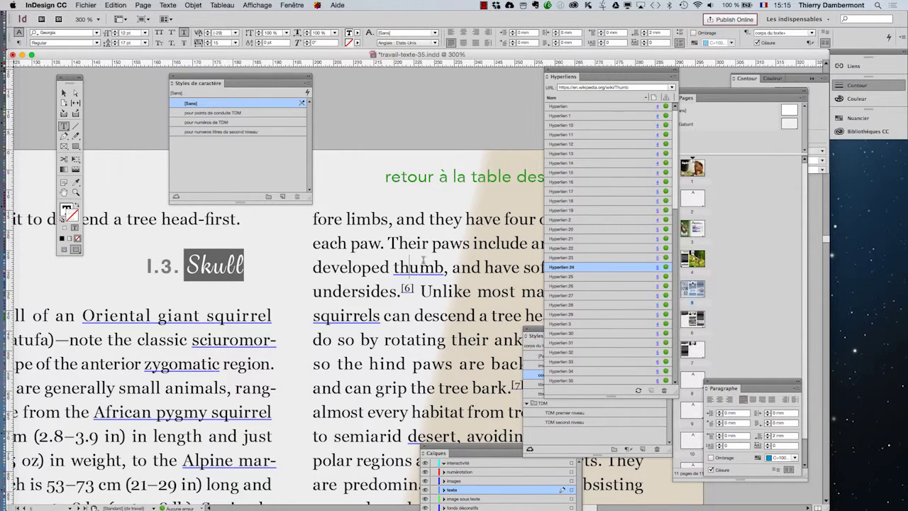
{"action": "key", "text": "Right"}
Save the document as a new version named travail-texte-36.indd.
{"action": "left_click", "coordinate": [86, 4]}
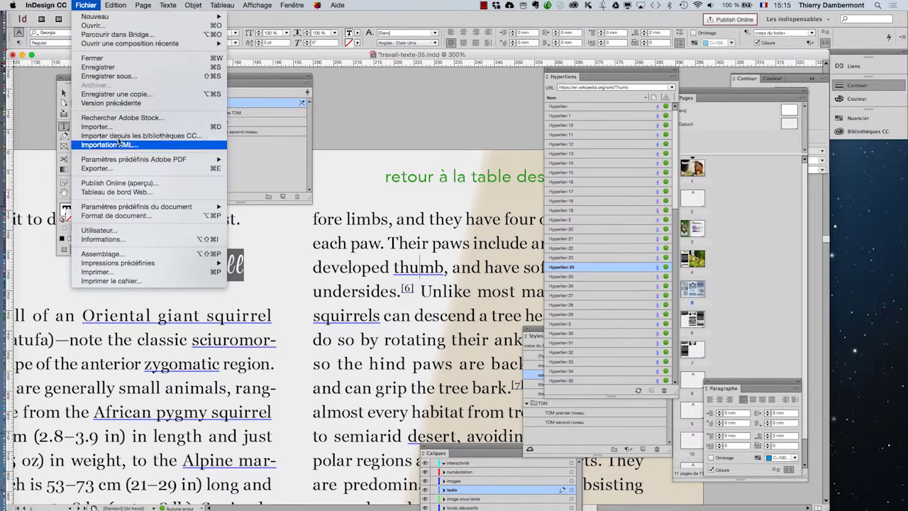
{"action": "left_click", "coordinate": [107, 77]}
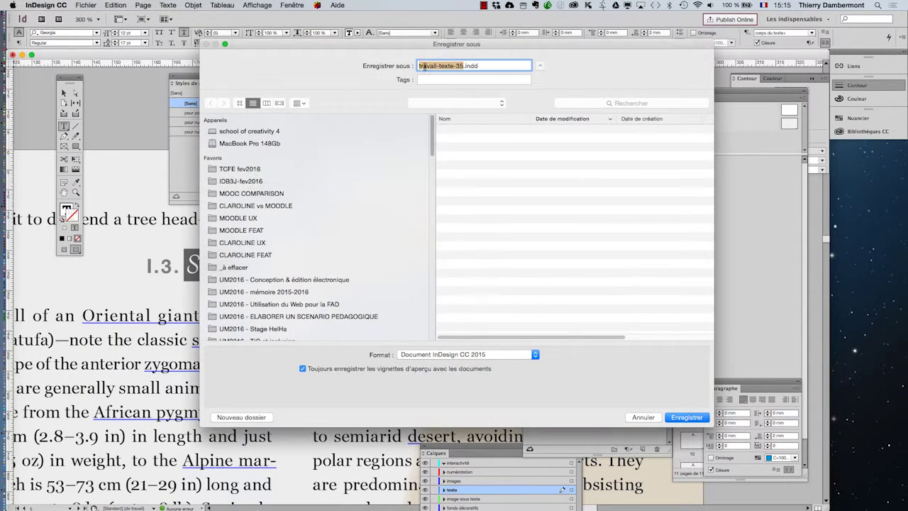
{"action": "key", "text": "Right"}
{"action": "key", "text": "BackSpace"}
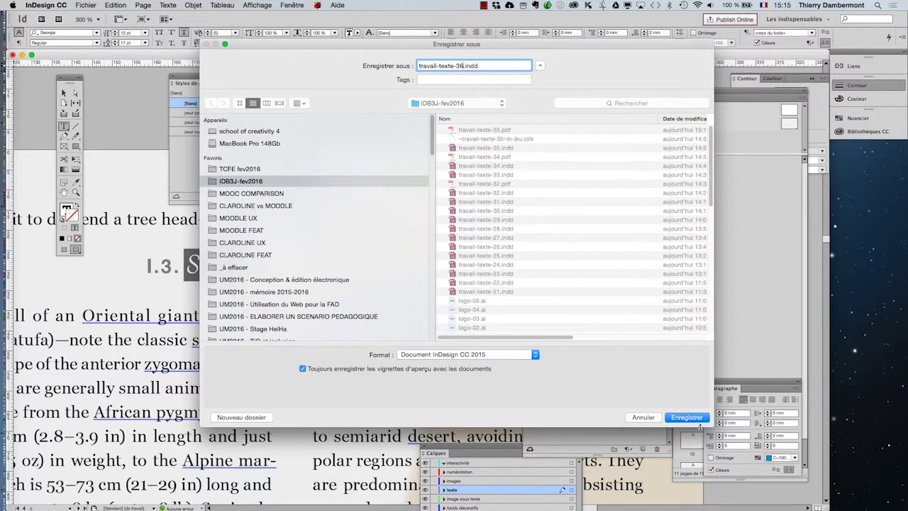
{"action": "left_click", "coordinate": [687, 417]}
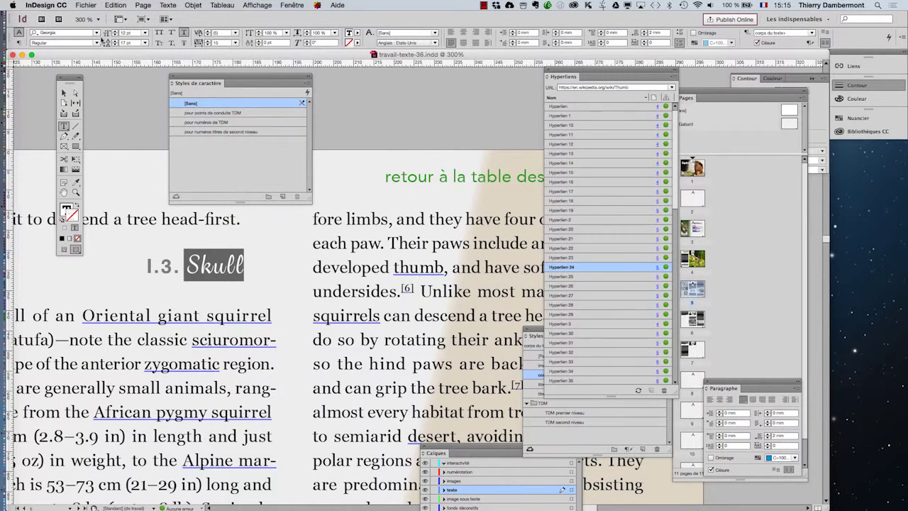
Export all pages as the interactive PDF travail-texte-36.pdf, and close the PDF window that opens after the export.
{"action": "left_click", "coordinate": [87, 6]}
{"action": "left_click", "coordinate": [96, 168]}
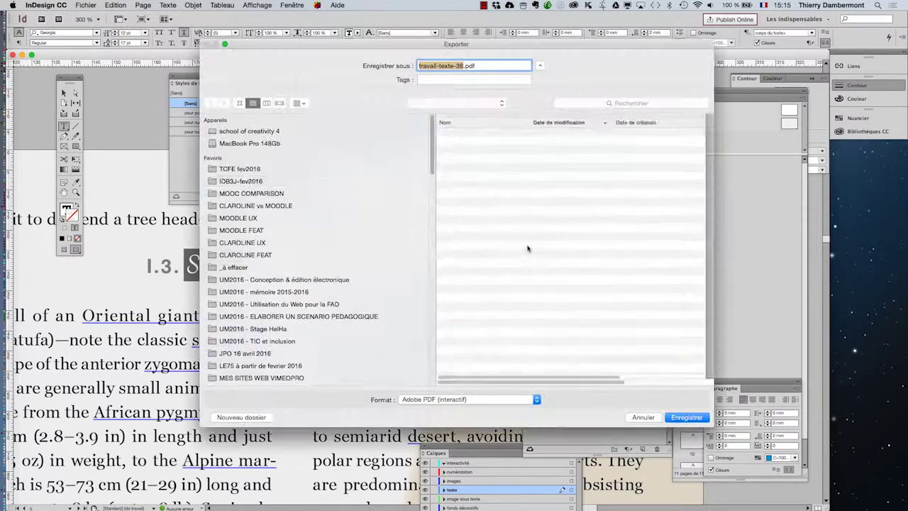
{"action": "left_click", "coordinate": [686, 417]}
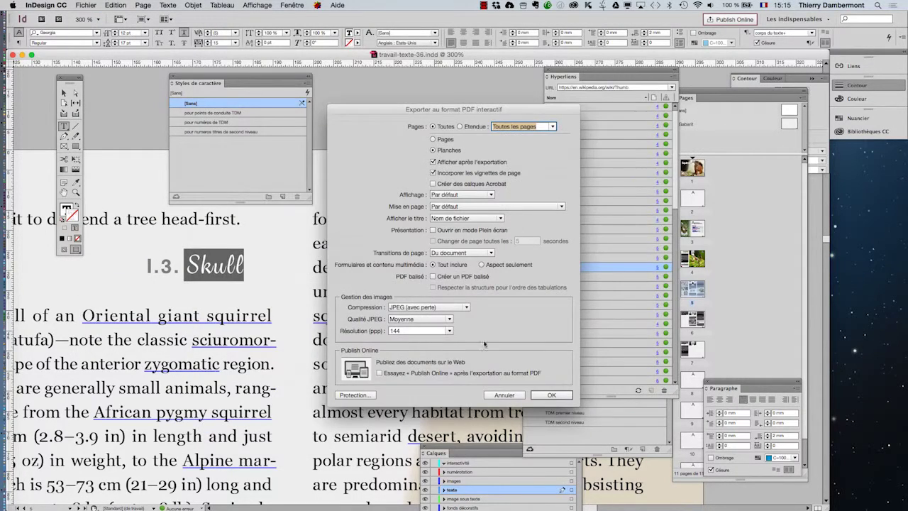
{"action": "left_click", "coordinate": [563, 400]}
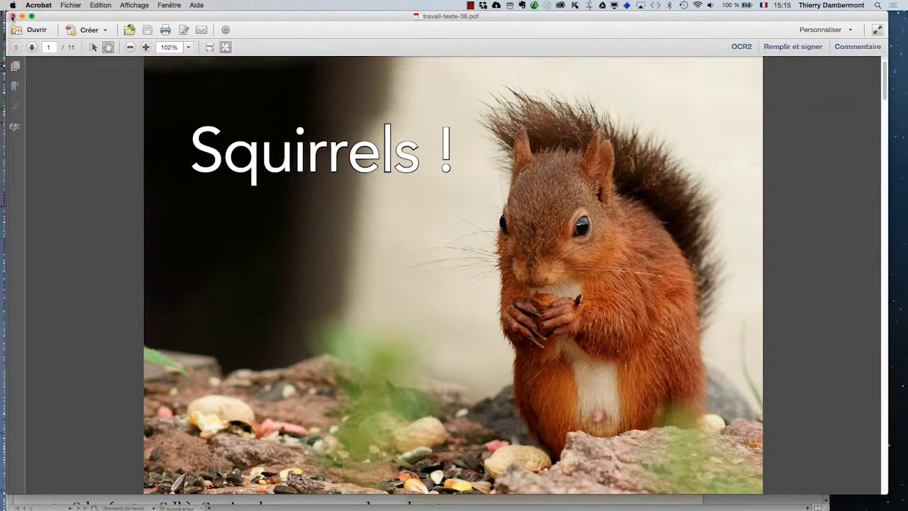
{"action": "left_click", "coordinate": [12, 16]}
{"action": "left_click", "coordinate": [272, 128]}
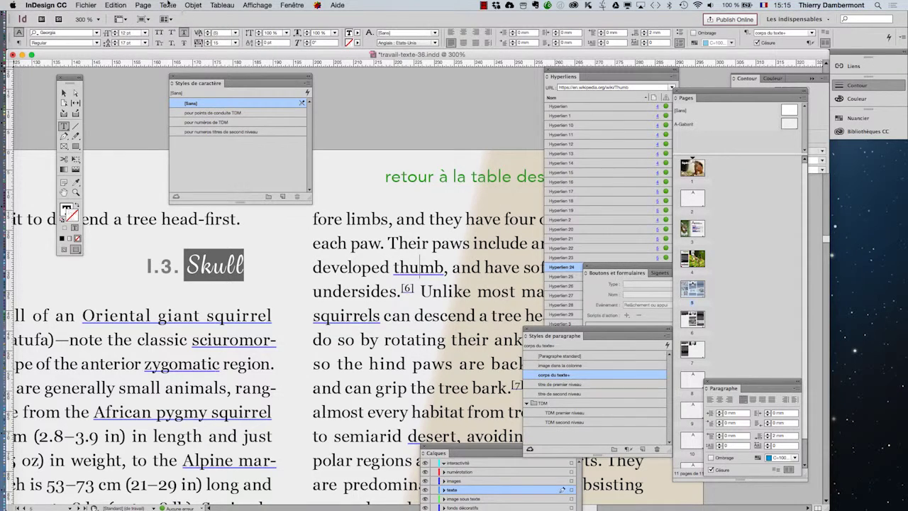
{"action": "left_click", "coordinate": [86, 5]}
{"action": "left_click", "coordinate": [124, 171]}
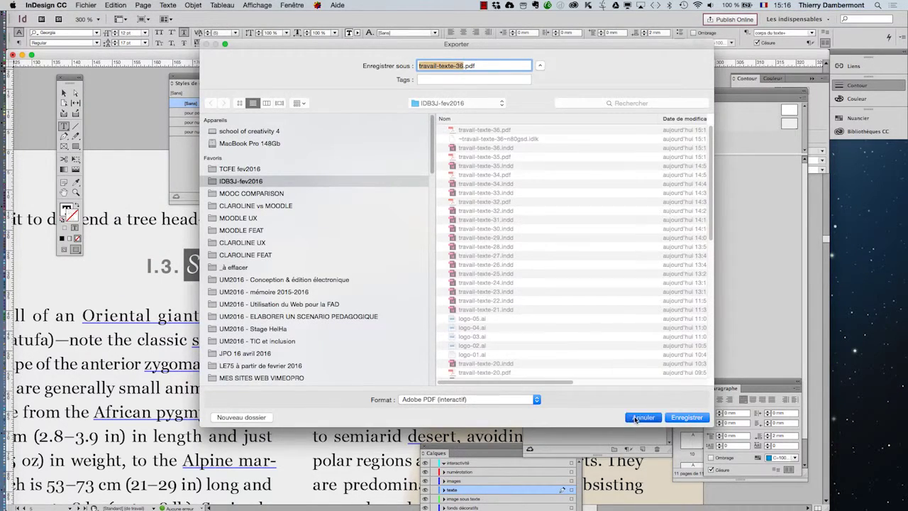
{"action": "left_click", "coordinate": [667, 418]}
Switch to Finder and open travail-texte-36.pdf from the IDB3J-fev2016 folder with Adobe Acrobat.app, the default application.
{"action": "key", "text": "super+Tab"}
{"action": "left_click", "coordinate": [438, 274]}
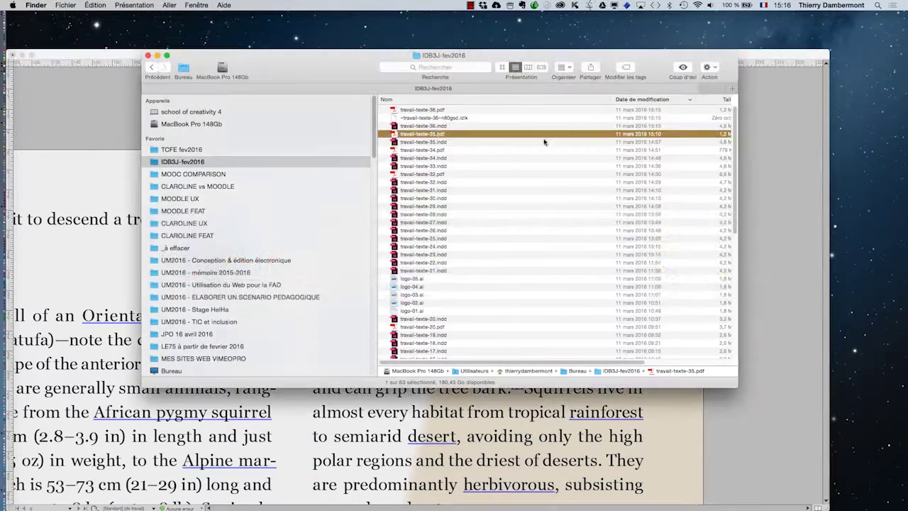
{"action": "right_click", "coordinate": [425, 110]}
{"action": "mouse_move", "coordinate": [457, 121]}
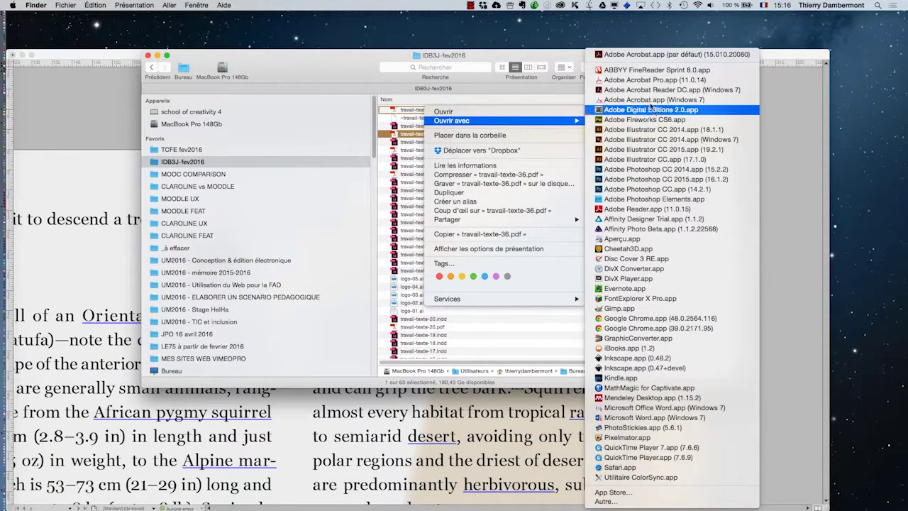
{"action": "left_click", "coordinate": [651, 55]}
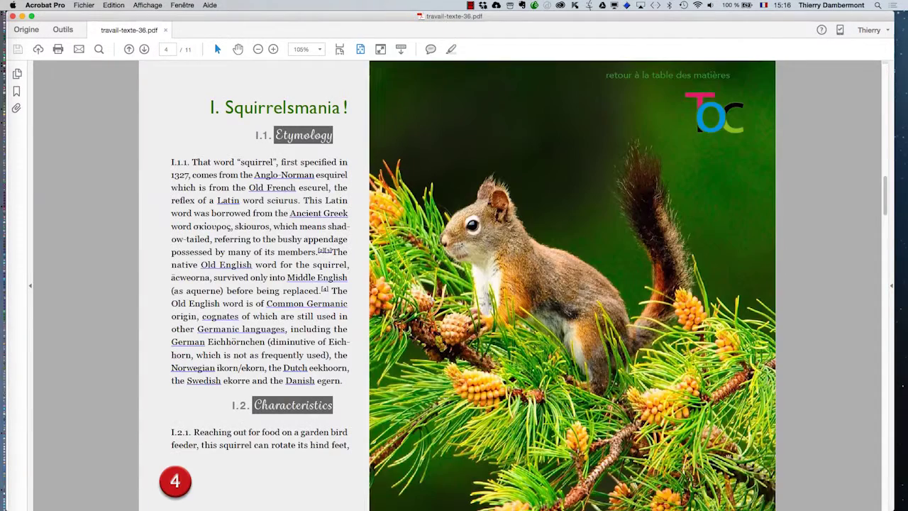
Test the return-to-contents link on pages 4 and 6 of the PDF and the Etymology, Squirrel eating a peanut and Buds of trees entries.
{"action": "left_click", "coordinate": [685, 76]}
{"action": "left_click", "coordinate": [539, 244]}
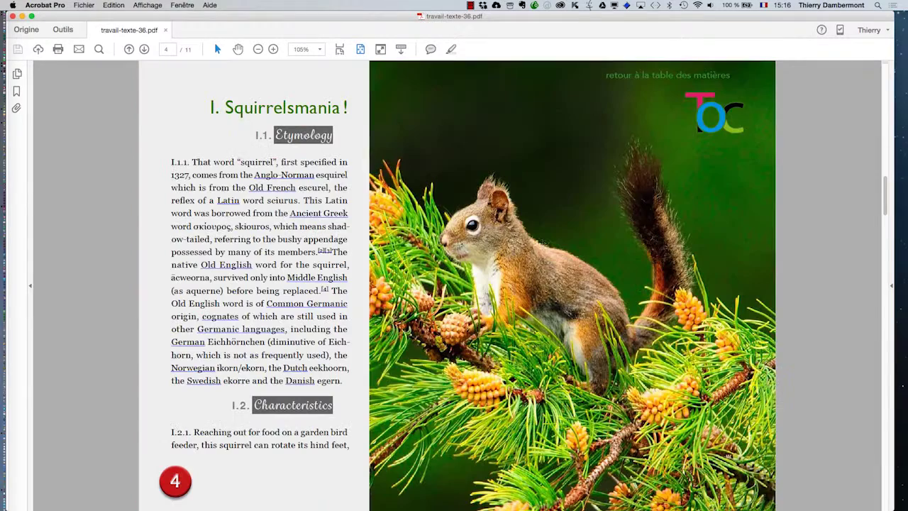
{"action": "left_click", "coordinate": [663, 76]}
{"action": "left_click", "coordinate": [515, 352]}
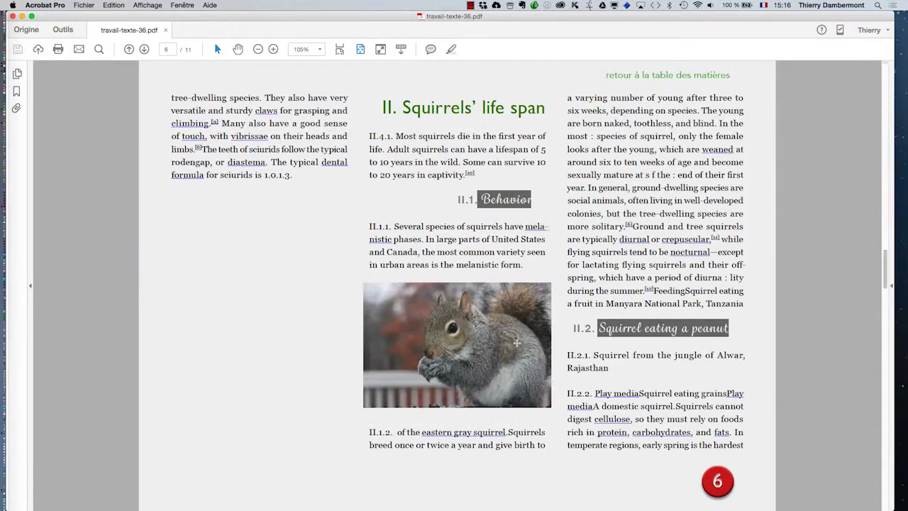
{"action": "left_click", "coordinate": [649, 76]}
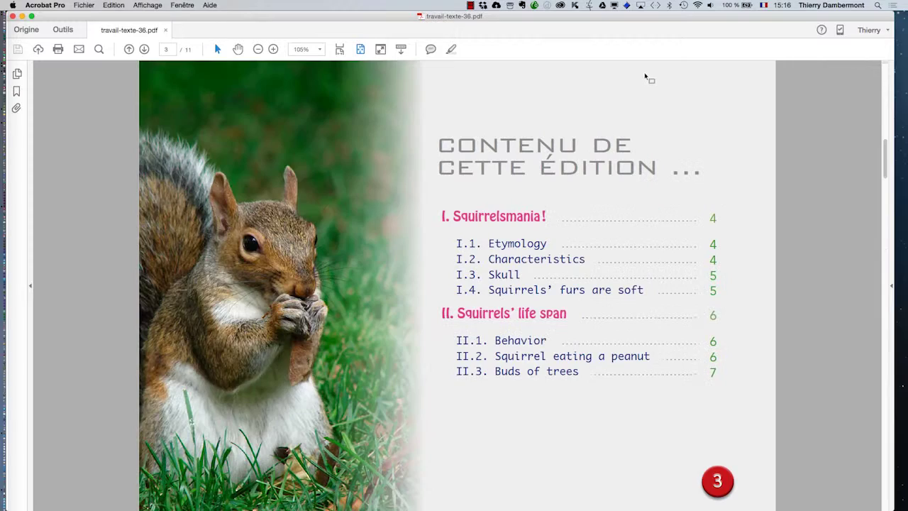
{"action": "left_click", "coordinate": [538, 374]}
Test the "silky pocket mouse", "conifer cones" and "insects" web links on page 7, closing each browser page.
{"action": "left_click", "coordinate": [439, 177]}
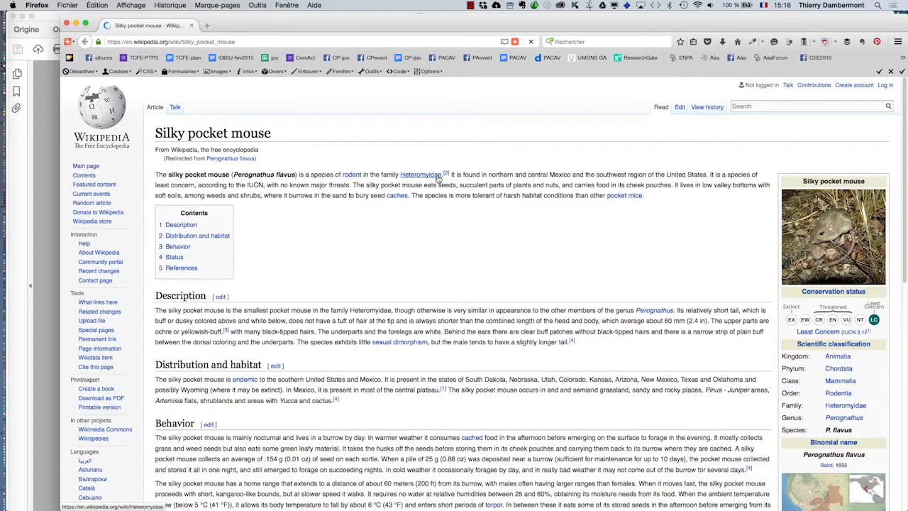
{"action": "key", "text": "super+w"}
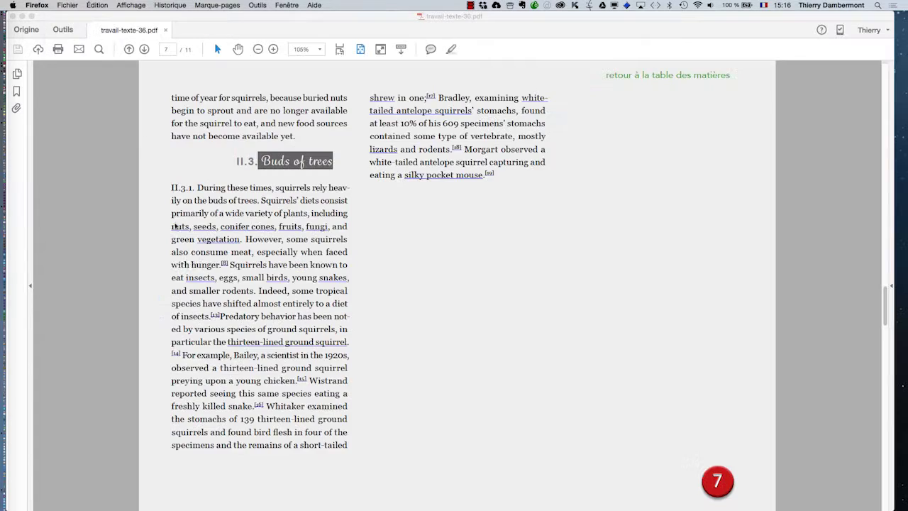
{"action": "left_click", "coordinate": [229, 228]}
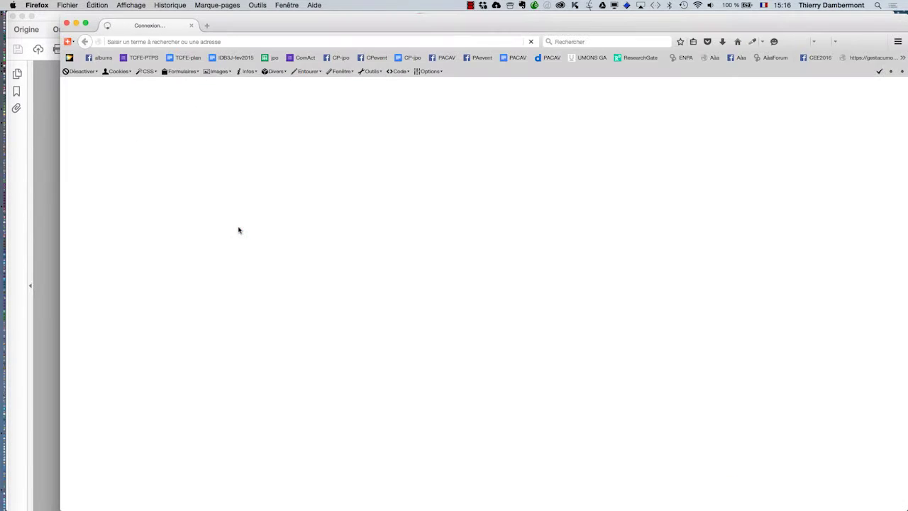
{"action": "left_click", "coordinate": [66, 25]}
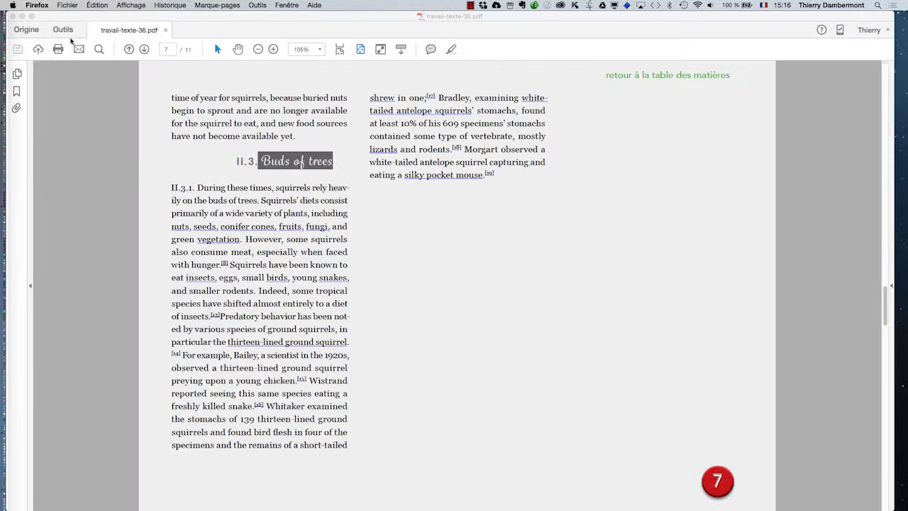
{"action": "left_click", "coordinate": [201, 279]}
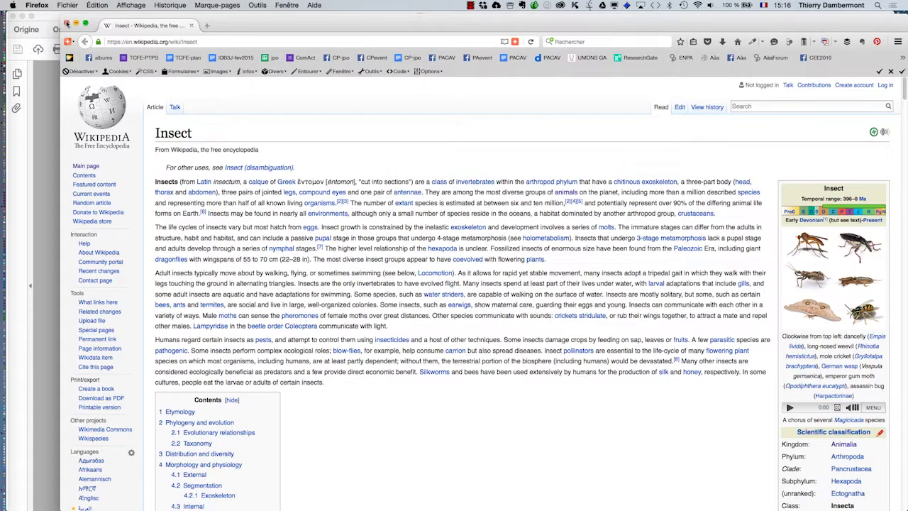
{"action": "left_click", "coordinate": [67, 24]}
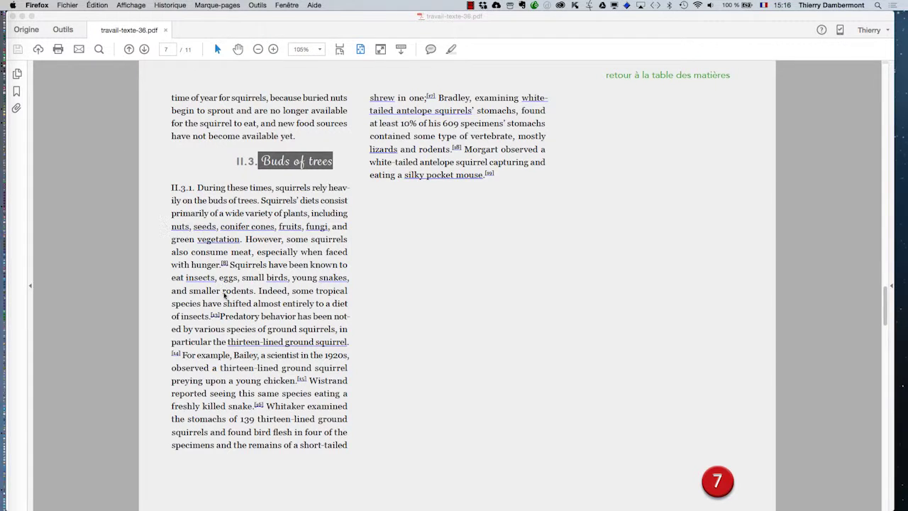
Test the "insects" link on page 7 again, close the browser page and return to the PDF's cover.
{"action": "left_click", "coordinate": [204, 283]}
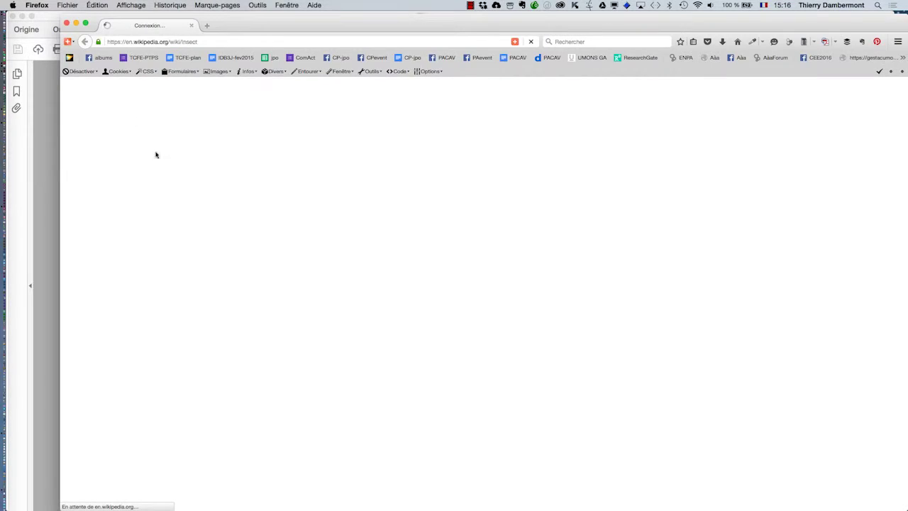
{"action": "left_click", "coordinate": [66, 25]}
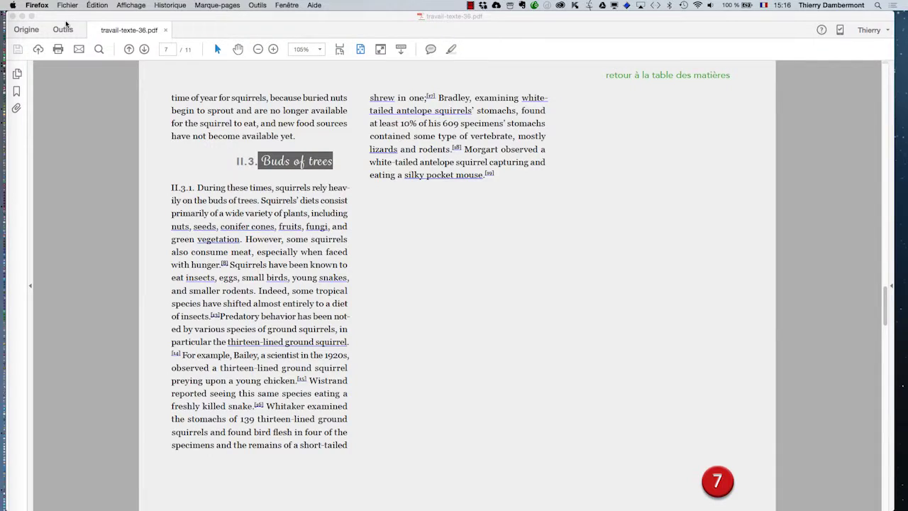
{"action": "scroll", "coordinate": [438, 152], "scroll_direction": "up", "scroll_amount": 10}
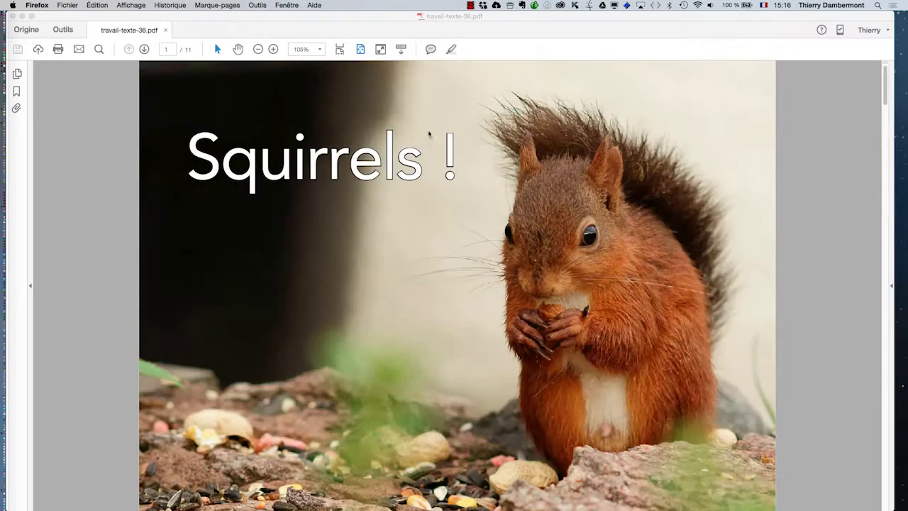
{"action": "left_click", "coordinate": [475, 137]}
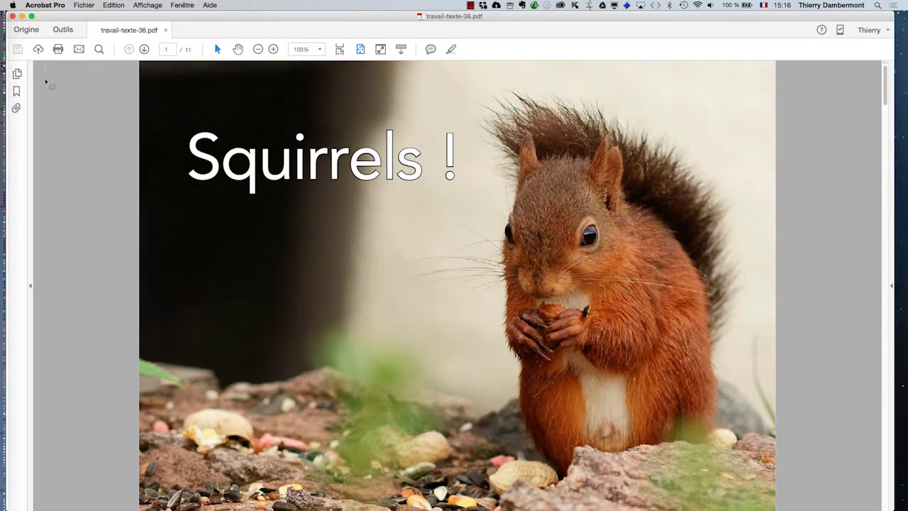
Switch to InDesign and apply the A-Gabarit master to page 1.
{"action": "key", "text": "super+Tab"}
{"action": "key", "text": "super+Tab"}
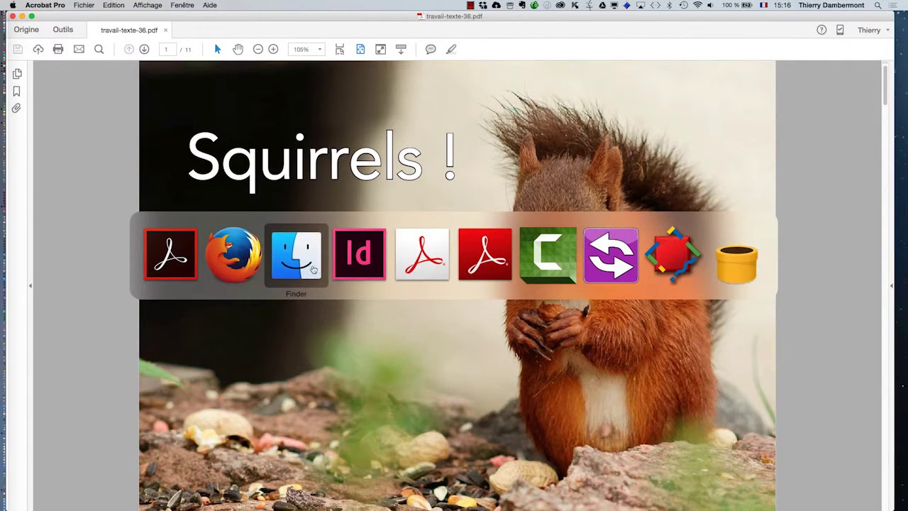
{"action": "key", "text": "super+Tab"}
{"action": "double_click", "coordinate": [693, 168]}
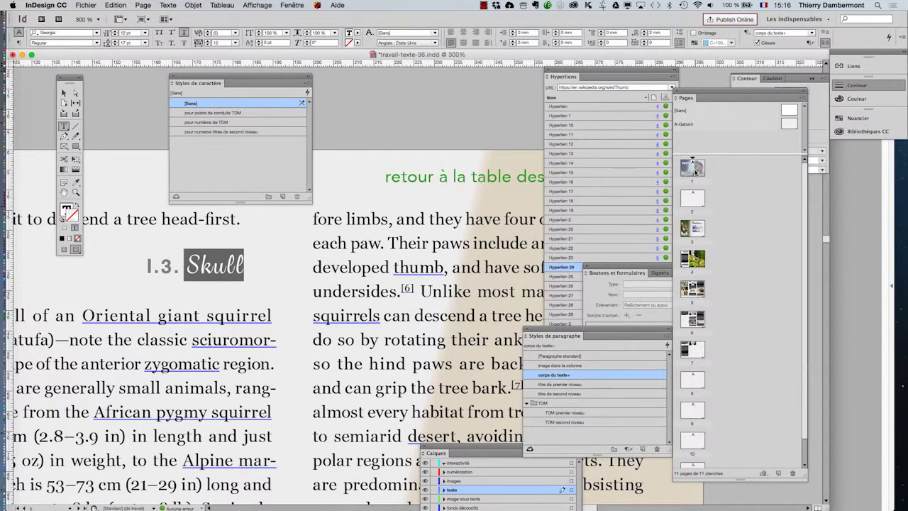
{"action": "scroll", "coordinate": [456, 222], "scroll_direction": "down", "scroll_amount": 2}
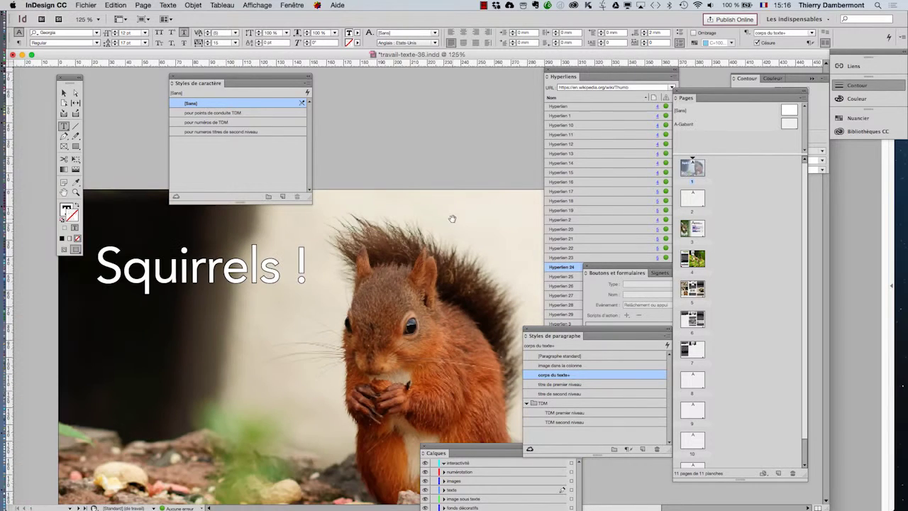
{"action": "left_click_drag", "start_coordinate": [786, 127], "coordinate": [694, 170]}
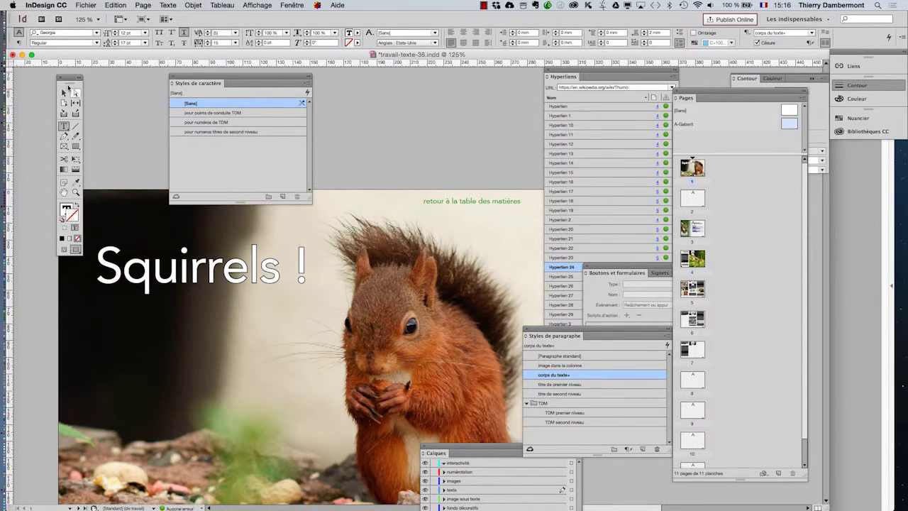
In normal view mode, override the return-to-contents text inherited from the master on page 1 and delete it.
{"action": "key", "text": "Escape"}
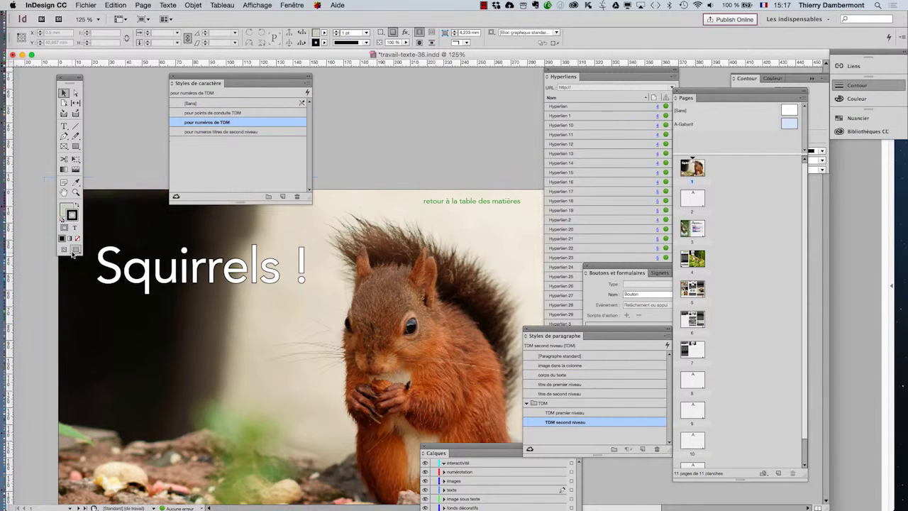
{"action": "left_click", "coordinate": [72, 251]}
{"action": "left_click", "coordinate": [499, 201], "text": "shift+super"}
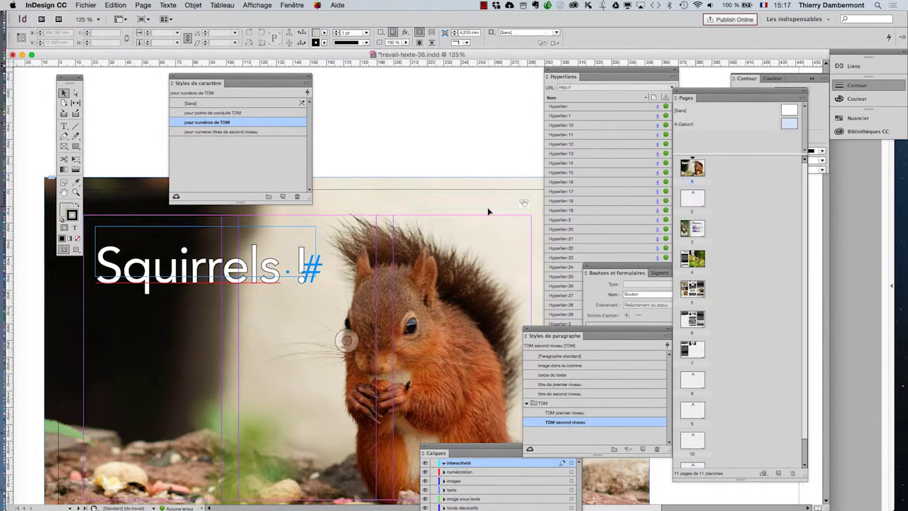
{"action": "key", "text": "super+shift+b"}
{"action": "key", "text": "super+z"}
Save the document and export all pages as an interactive PDF, replacing the existing travail-texte-36.pdf.
{"action": "left_click", "coordinate": [86, 5]}
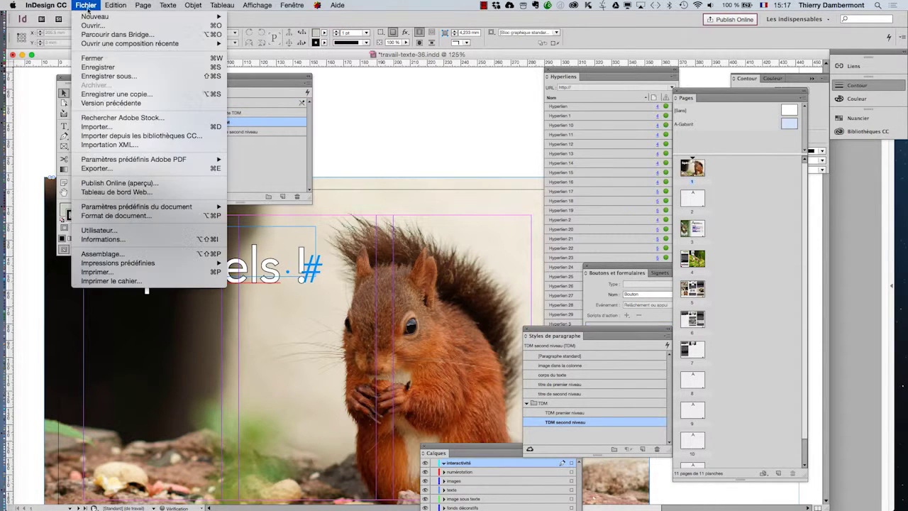
{"action": "left_click", "coordinate": [110, 70]}
{"action": "left_click", "coordinate": [86, 5]}
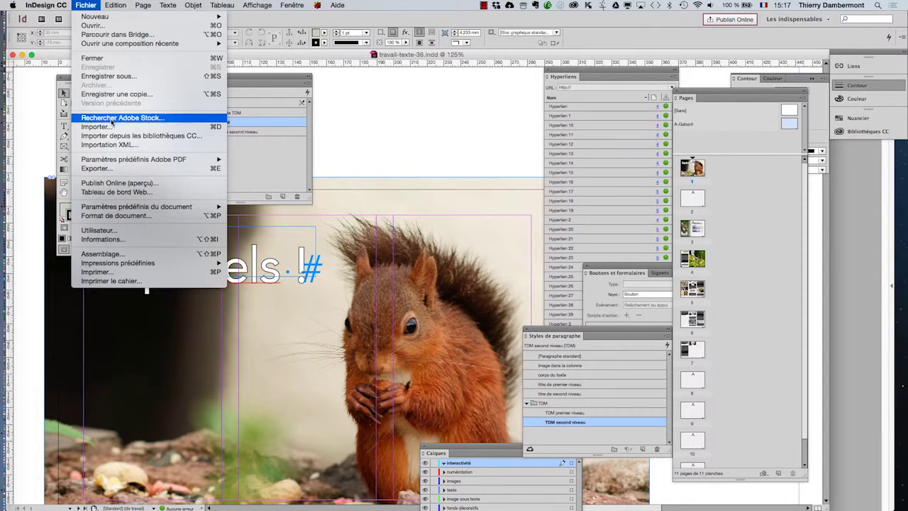
{"action": "left_click", "coordinate": [107, 165]}
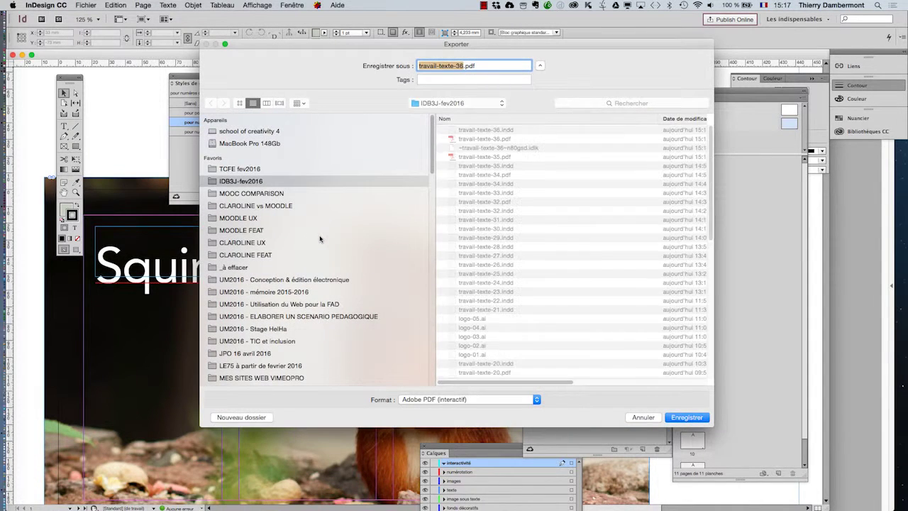
{"action": "left_click", "coordinate": [687, 418]}
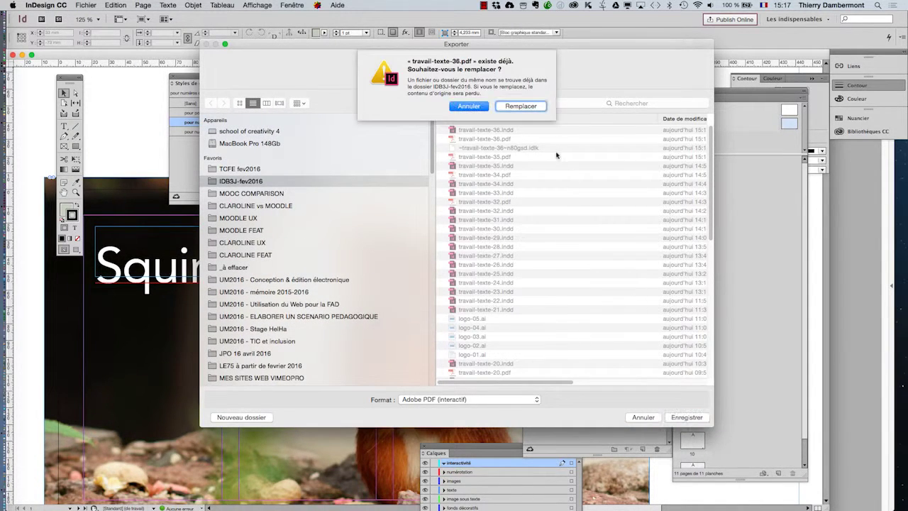
{"action": "left_click", "coordinate": [534, 106]}
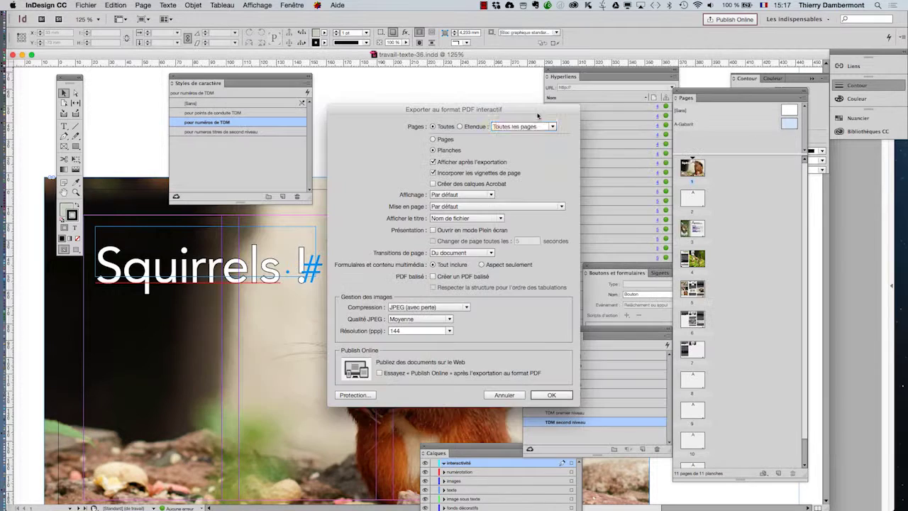
{"action": "left_click", "coordinate": [552, 395]}
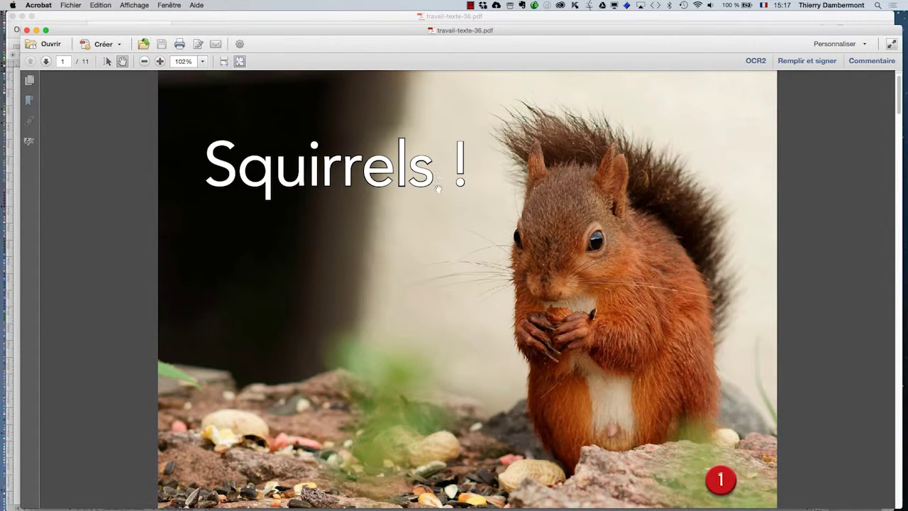
Check the cover of the exported PDF and test the return-to-contents link on page 4 and the Skull entry.
{"action": "scroll", "coordinate": [446, 233], "scroll_direction": "down", "scroll_amount": 2}
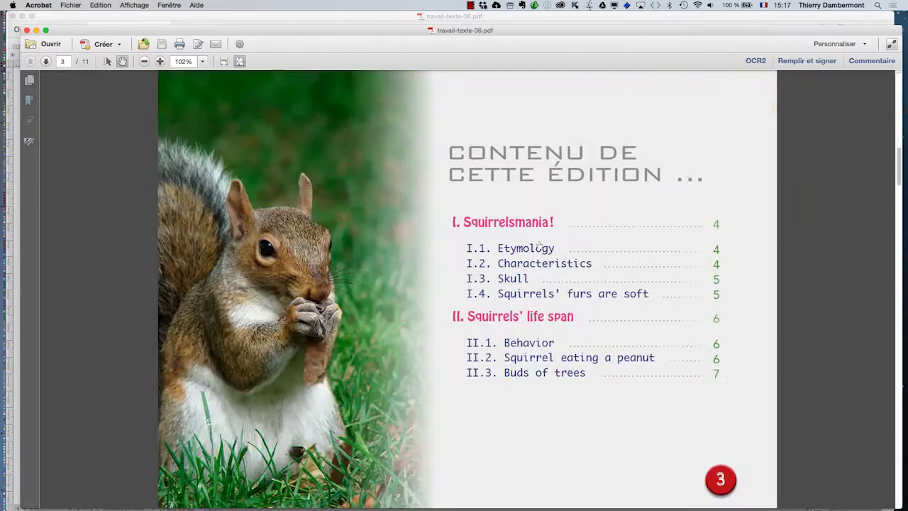
{"action": "scroll", "coordinate": [223, 93], "scroll_direction": "up", "scroll_amount": 2}
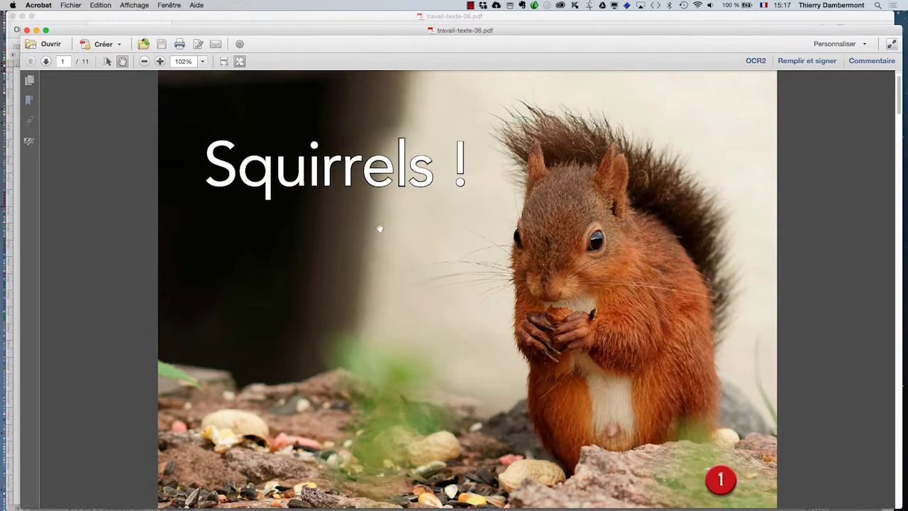
{"action": "scroll", "coordinate": [379, 230], "scroll_direction": "down", "scroll_amount": 3}
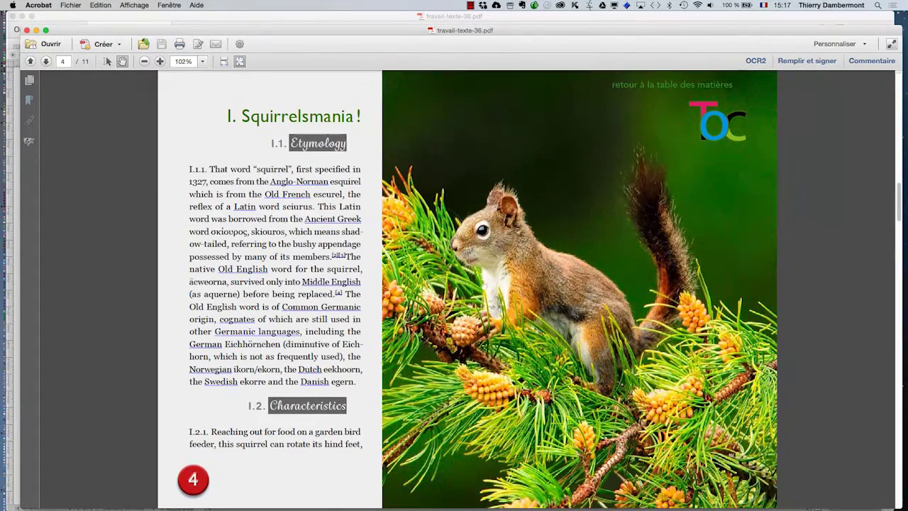
{"action": "left_click", "coordinate": [653, 84]}
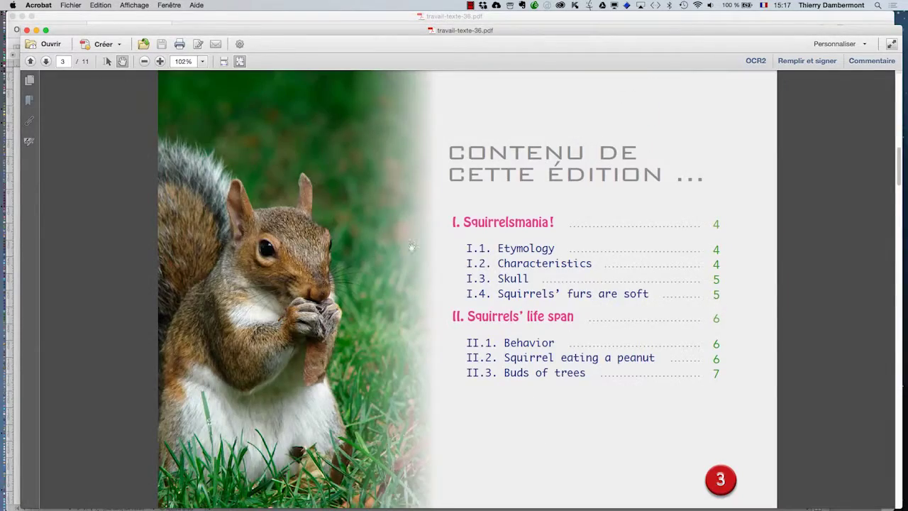
{"action": "left_click", "coordinate": [525, 278]}
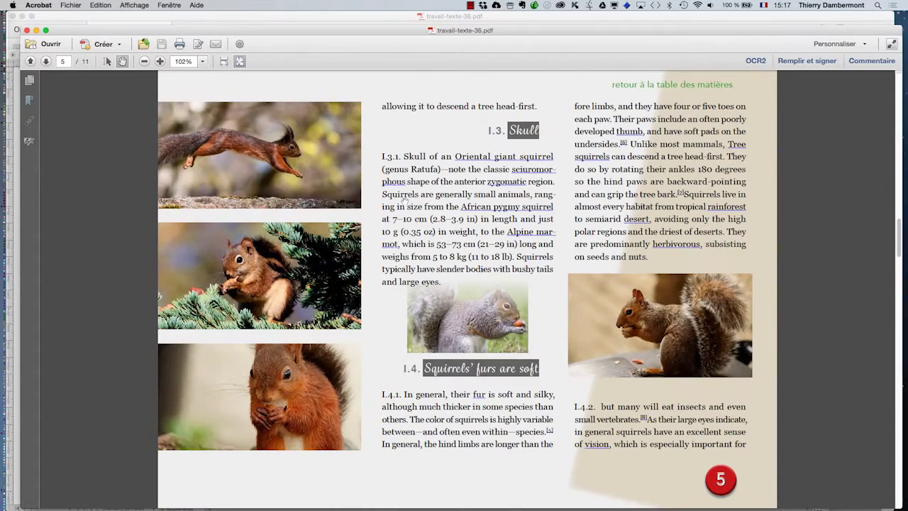
{"action": "key", "text": "Home"}
Switch to InDesign, restore the return-to-contents link on page 1, and move the character styles panel aside.
{"action": "key", "text": "super+Tab"}
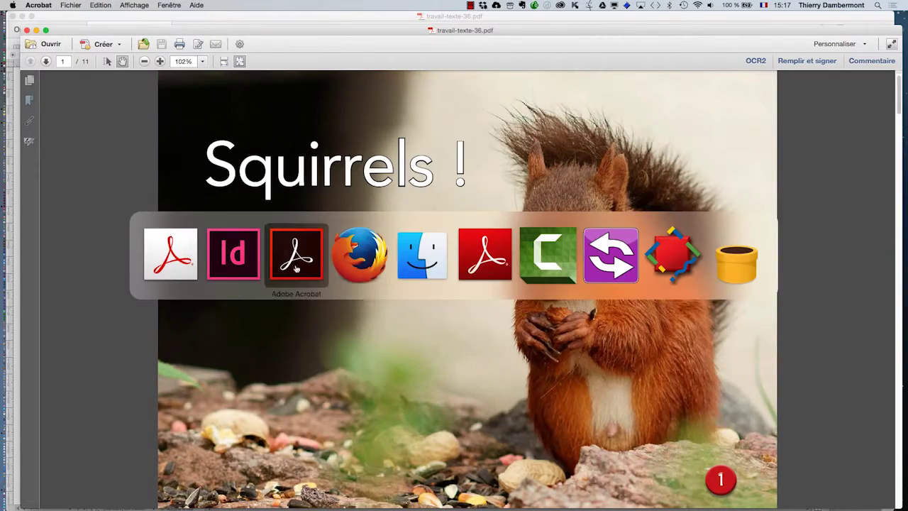
{"action": "left_click", "coordinate": [256, 267]}
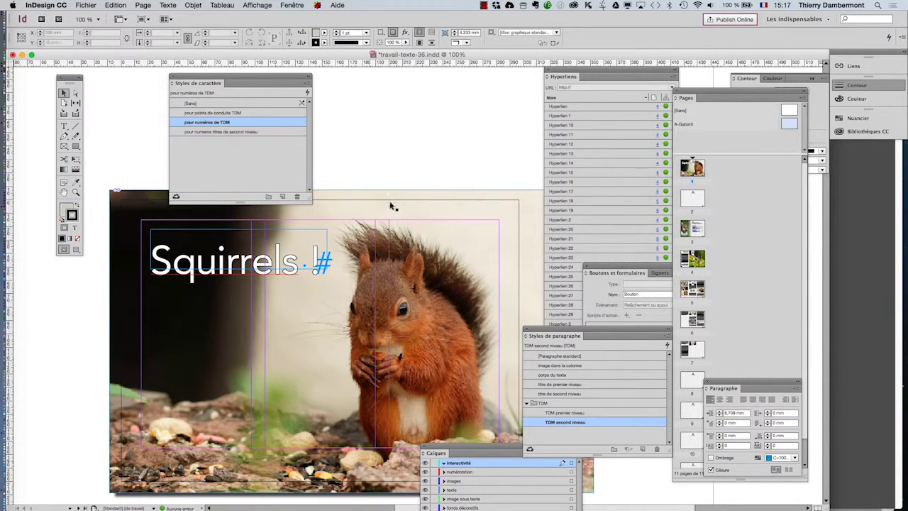
{"action": "left_click", "coordinate": [457, 192]}
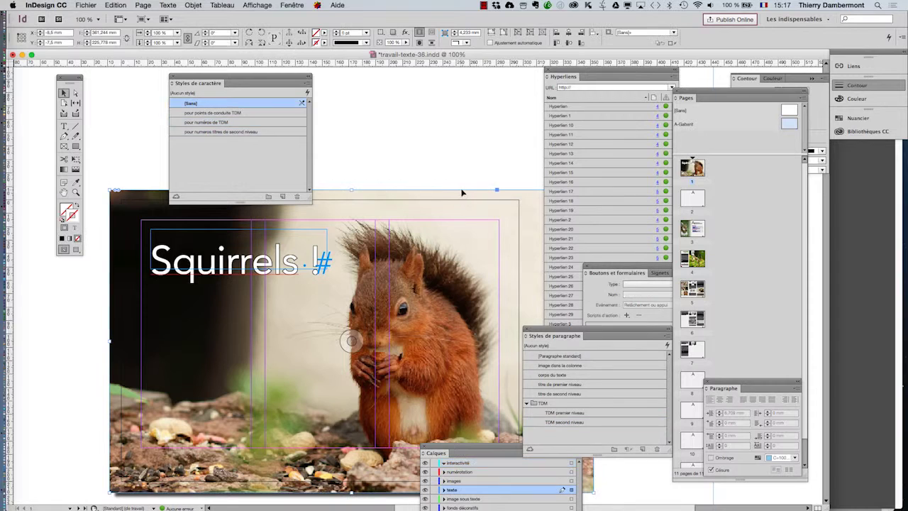
{"action": "key", "text": "super+minus"}
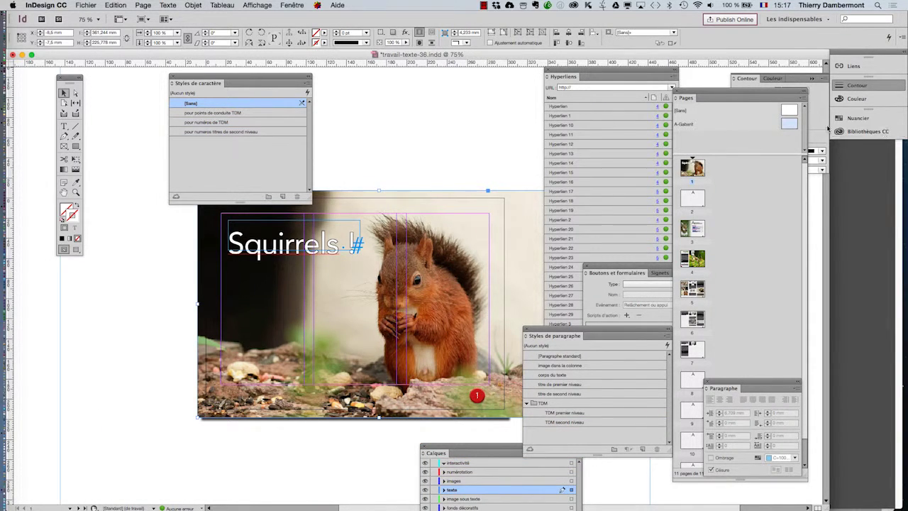
{"action": "key", "text": "super+alt+t"}
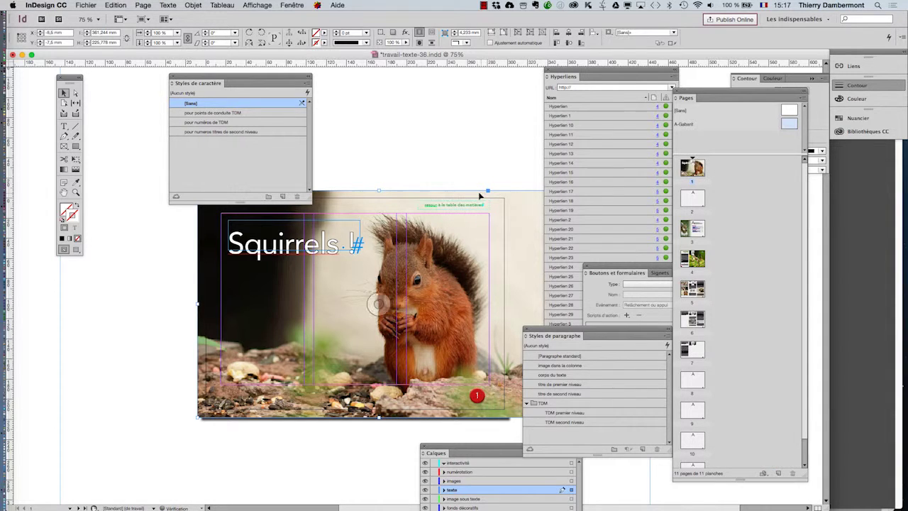
{"action": "left_click_drag", "start_coordinate": [283, 87], "coordinate": [181, 84]}
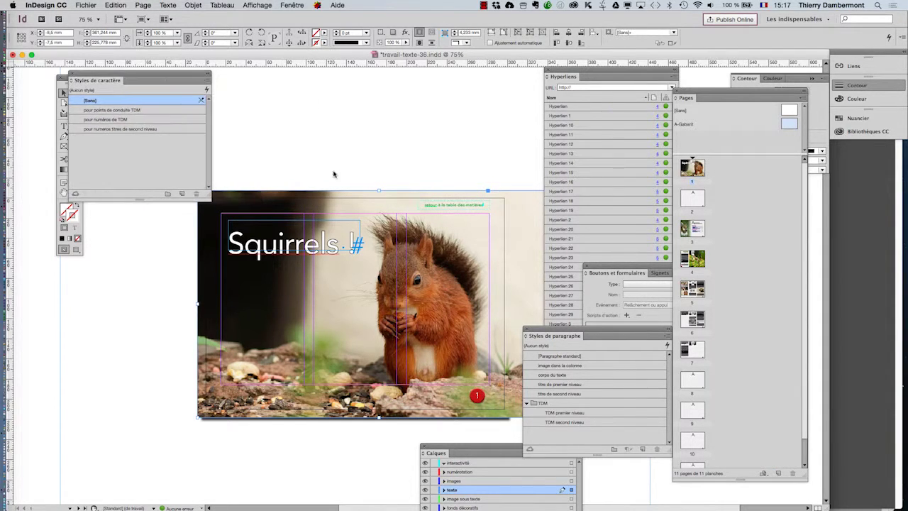
{"action": "left_click", "coordinate": [423, 163]}
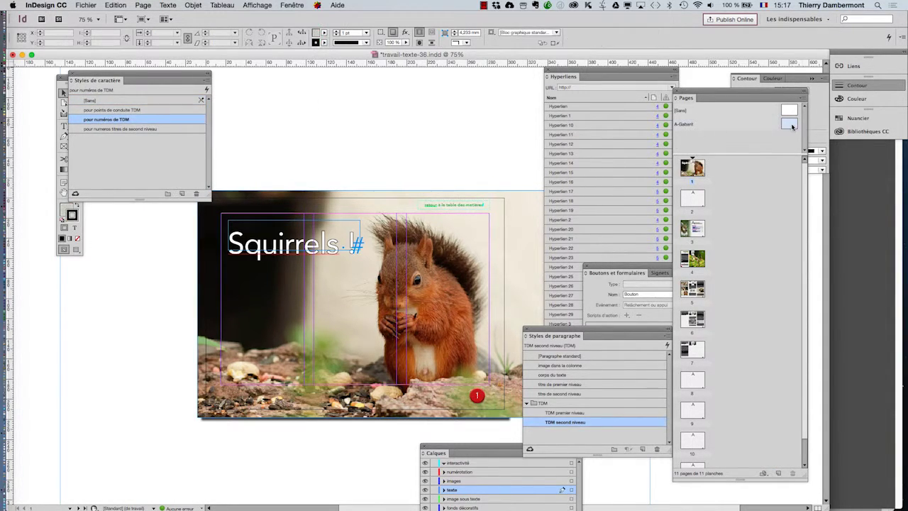
Compare the A-Gabarit master with page 4, reopen the master, and move the character styles and layers panels clear of the page.
{"action": "double_click", "coordinate": [792, 125]}
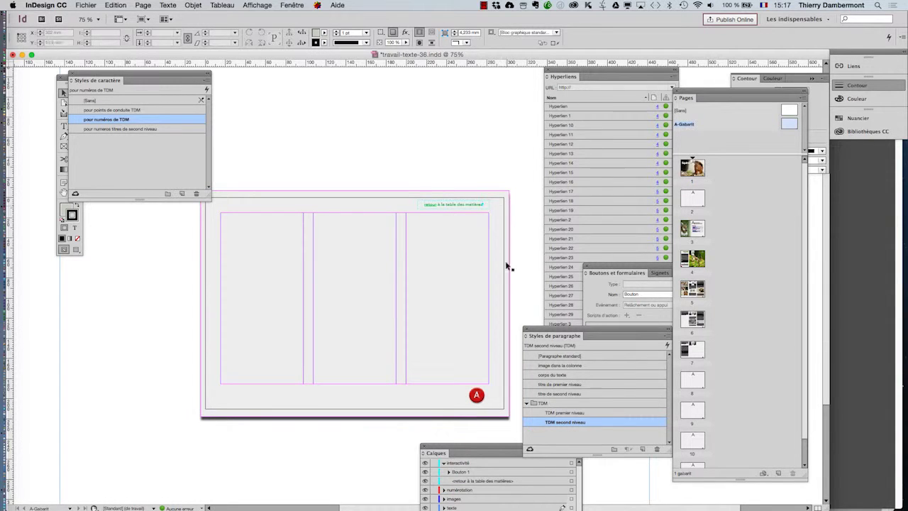
{"action": "double_click", "coordinate": [699, 262]}
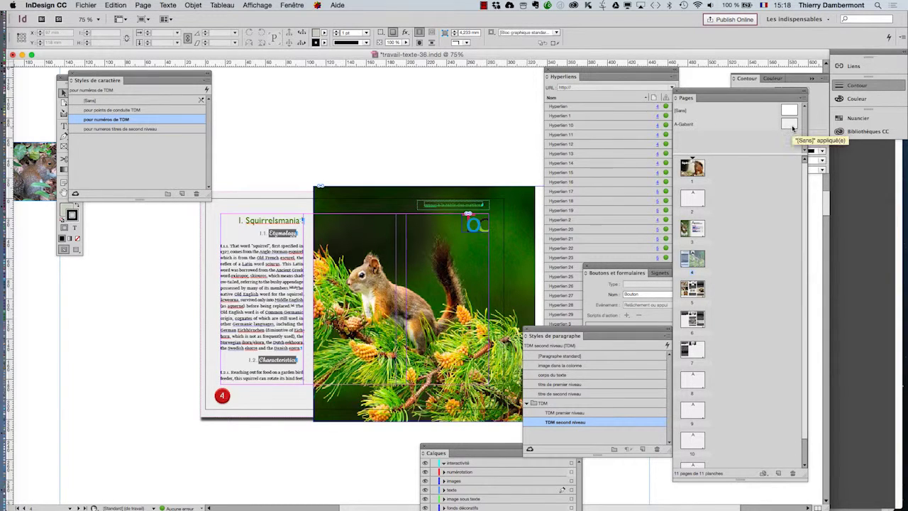
{"action": "double_click", "coordinate": [792, 126]}
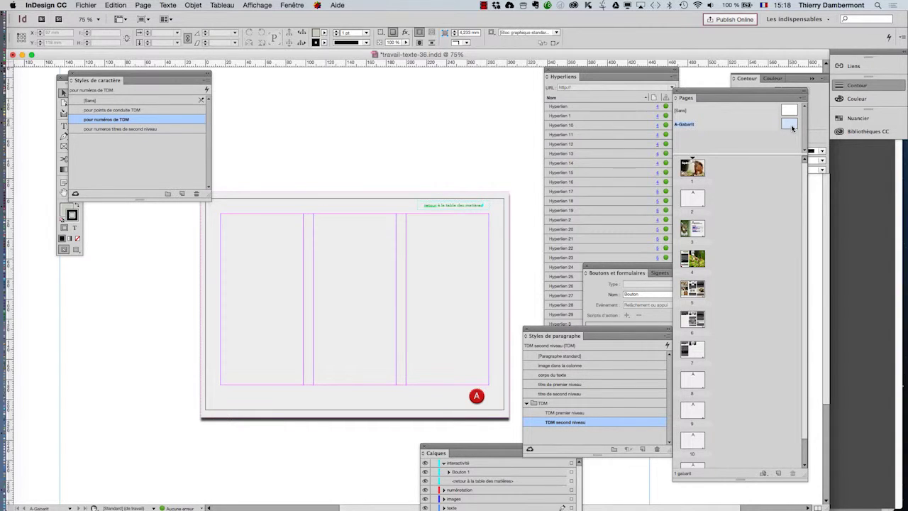
{"action": "left_click_drag", "start_coordinate": [98, 75], "coordinate": [41, 378]}
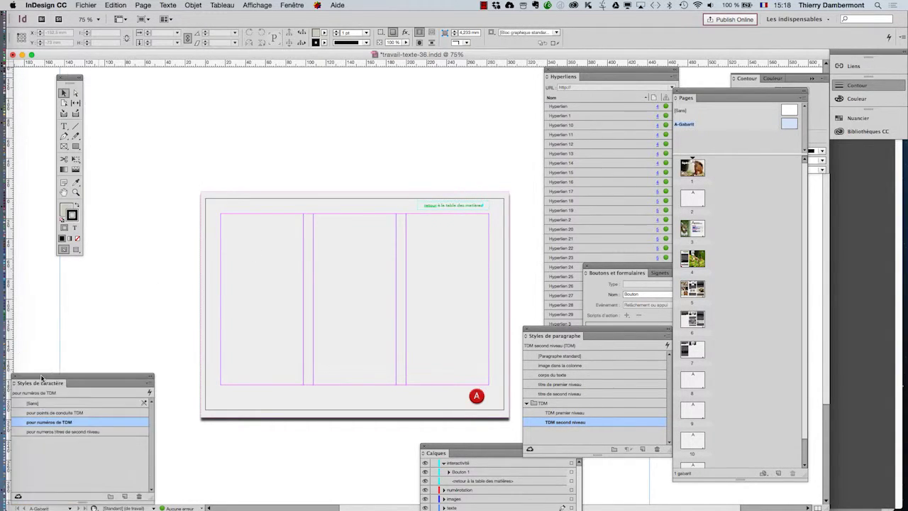
{"action": "left_click_drag", "start_coordinate": [486, 450], "coordinate": [510, 80]}
Draw a rectangle about 322 × 253 mm covering the whole A-Gabarit page and its bleed, with no fill and no stroke.
{"action": "left_click", "coordinate": [75, 146]}
{"action": "left_click_drag", "start_coordinate": [192, 181], "coordinate": [516, 436]}
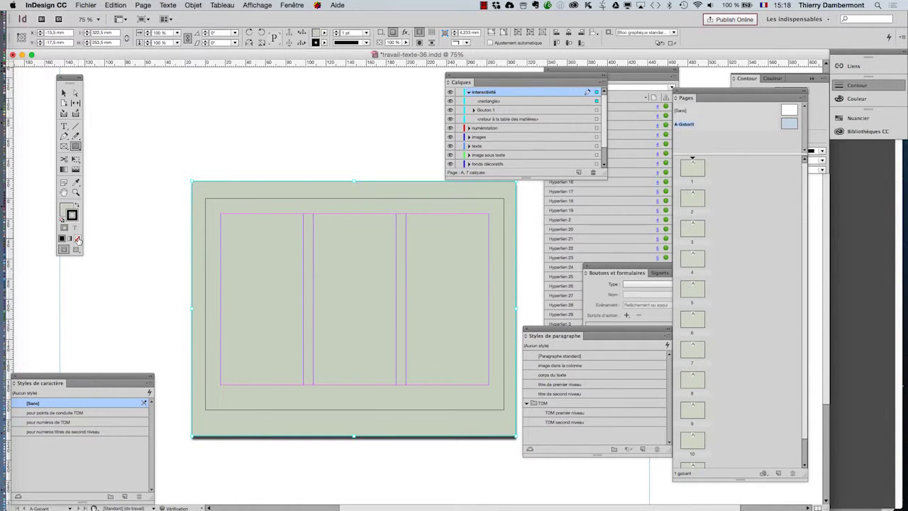
{"action": "left_click", "coordinate": [66, 210]}
{"action": "left_click", "coordinate": [77, 239]}
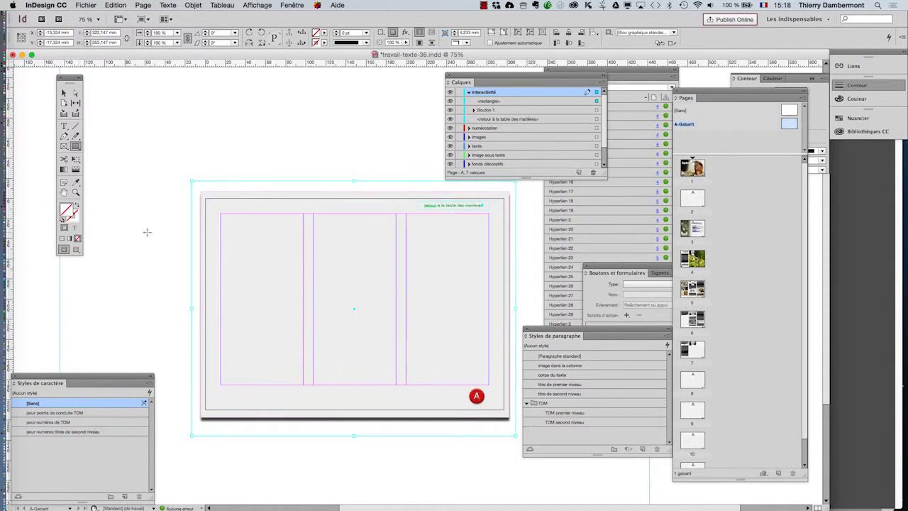
{"action": "left_click", "coordinate": [63, 93]}
Convert the rectangle into a button with an Accéder à la cible action targeting Page 3, and close the button settings.
{"action": "left_click", "coordinate": [257, 5]}
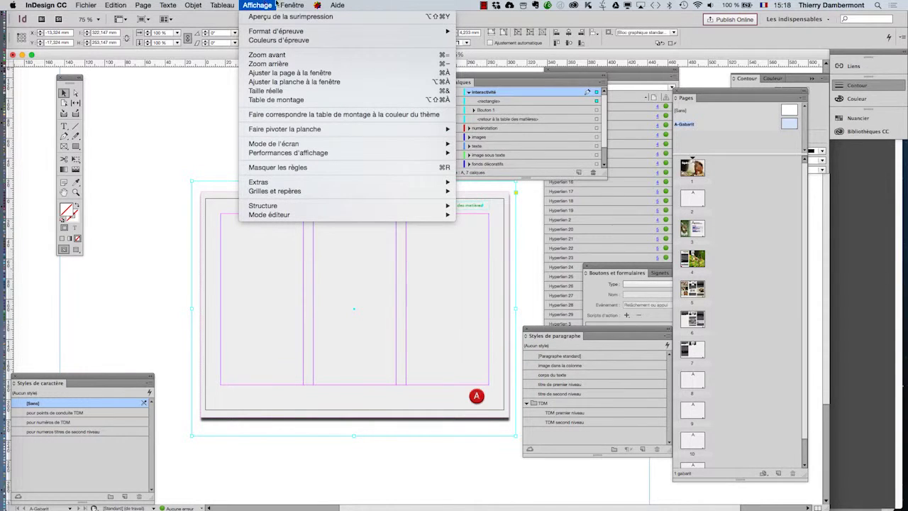
{"action": "mouse_move", "coordinate": [291, 5]}
{"action": "mouse_move", "coordinate": [319, 166]}
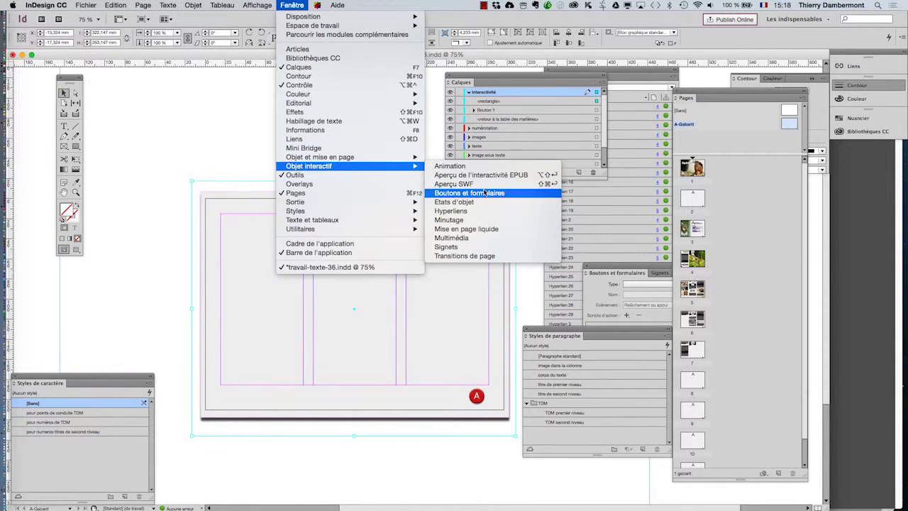
{"action": "left_click", "coordinate": [632, 284]}
{"action": "left_click", "coordinate": [635, 294]}
{"action": "left_click", "coordinate": [626, 315]}
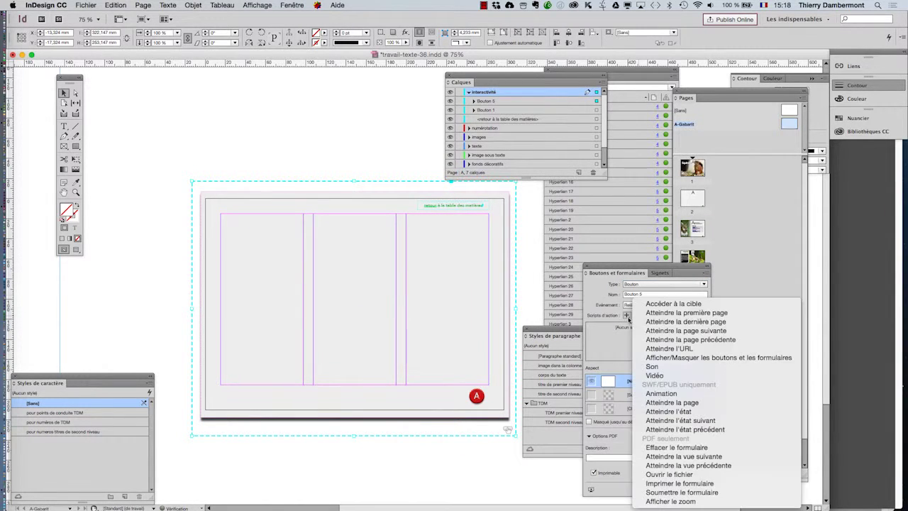
{"action": "left_click", "coordinate": [648, 305]}
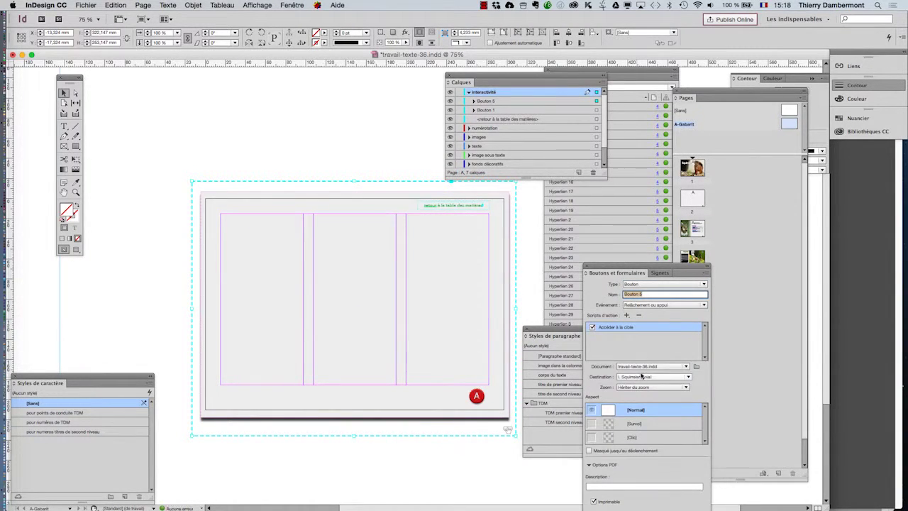
{"action": "left_click", "coordinate": [642, 377]}
{"action": "left_click", "coordinate": [642, 472]}
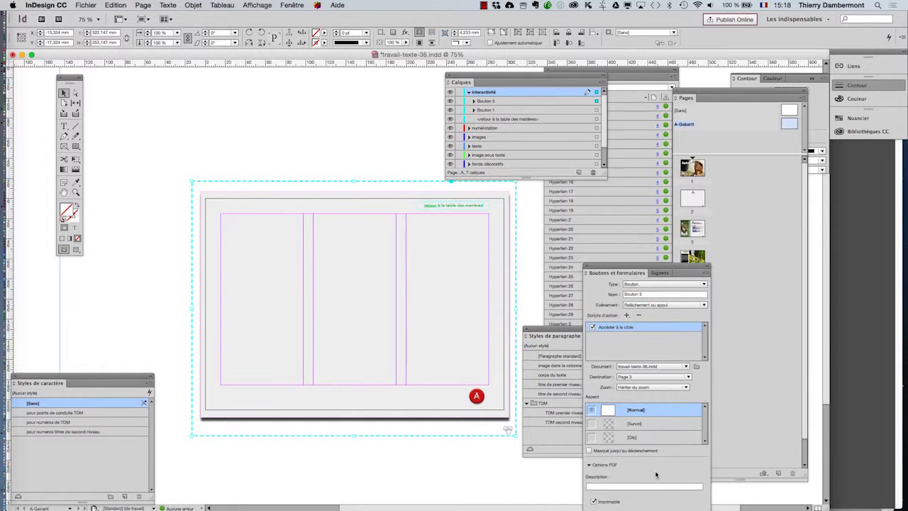
{"action": "left_click", "coordinate": [588, 266]}
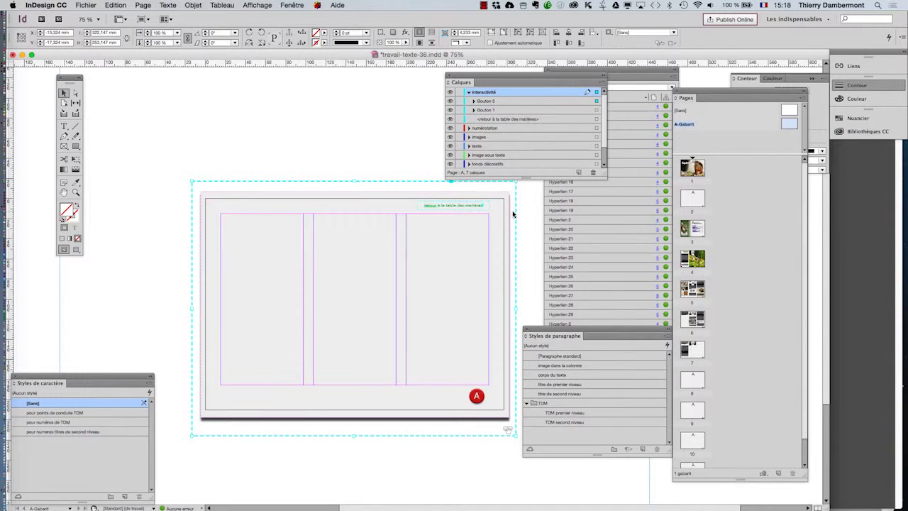
Move the full-page button from the A-Gabarit master to the same position on page 1.
{"action": "double_click", "coordinate": [692, 169]}
{"action": "left_click", "coordinate": [115, 5]}
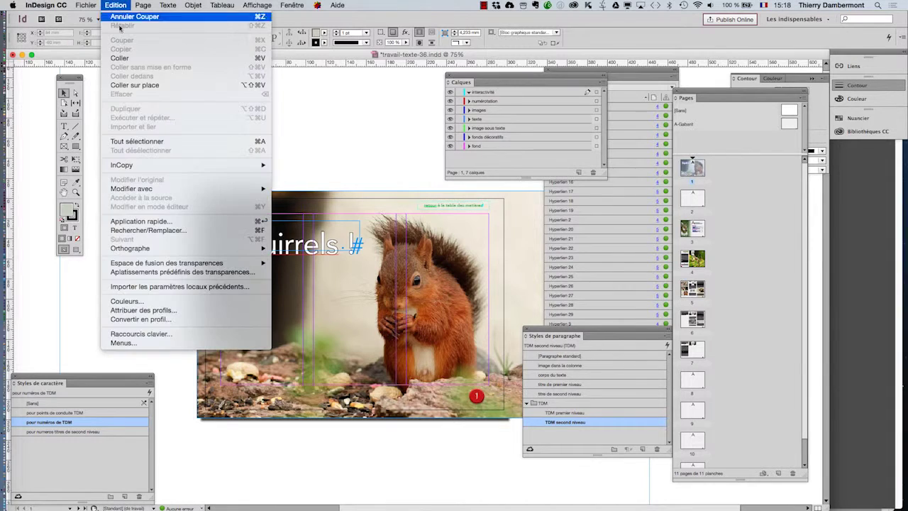
{"action": "left_click", "coordinate": [131, 85]}
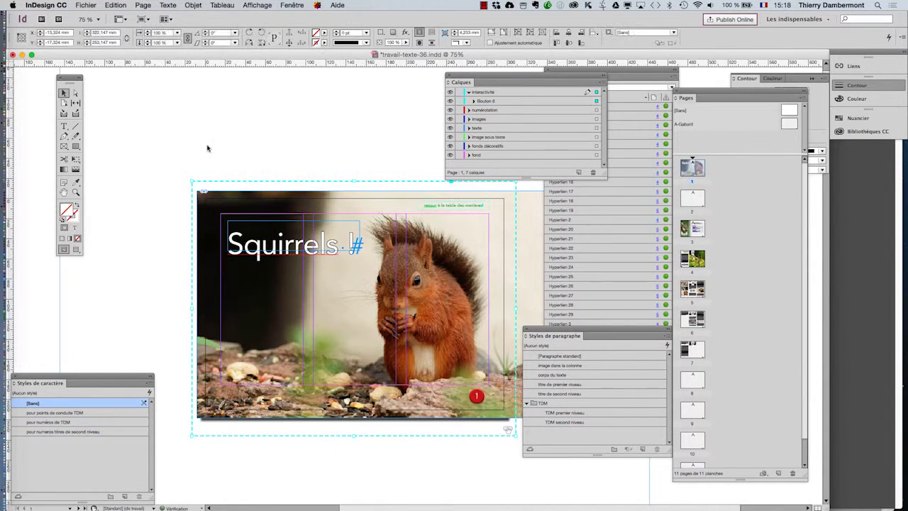
Save the document and re-export it as an interactive PDF, overwriting travail-texte-36.pdf.
{"action": "left_click", "coordinate": [92, 5]}
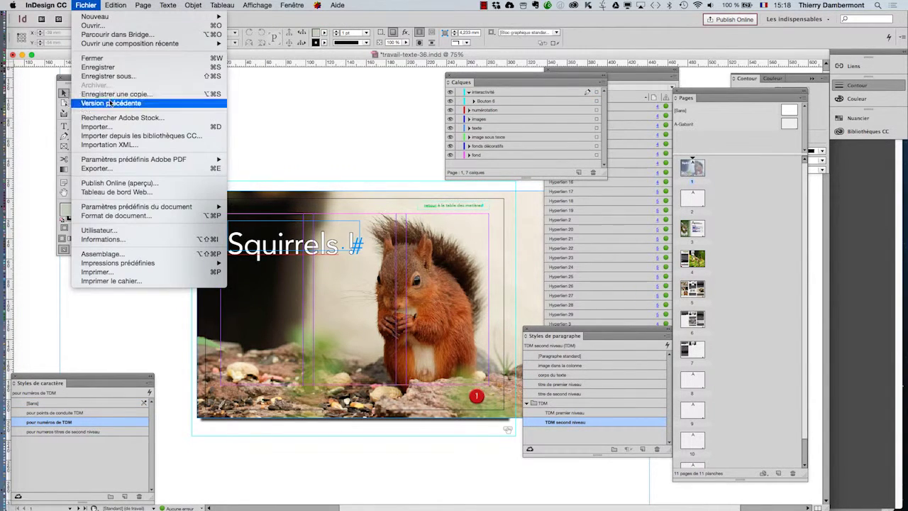
{"action": "left_click", "coordinate": [107, 68]}
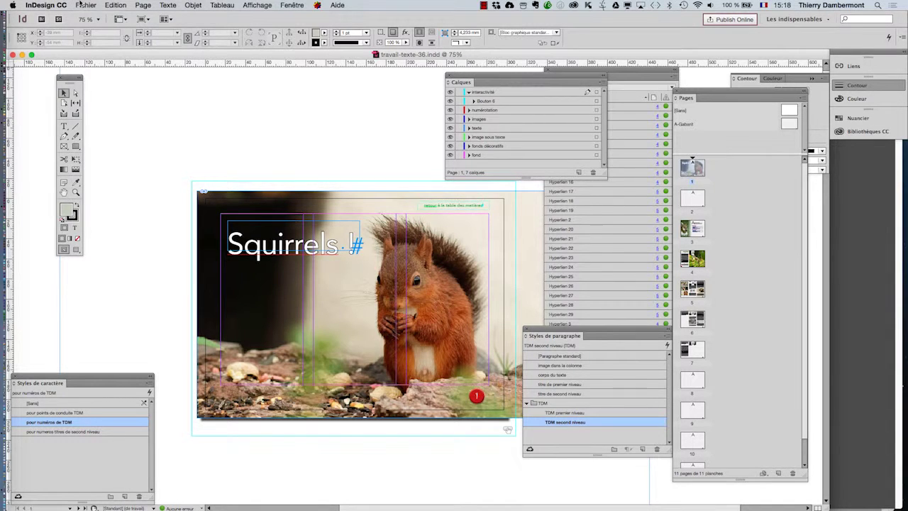
{"action": "left_click", "coordinate": [80, 3]}
{"action": "left_click", "coordinate": [106, 168]}
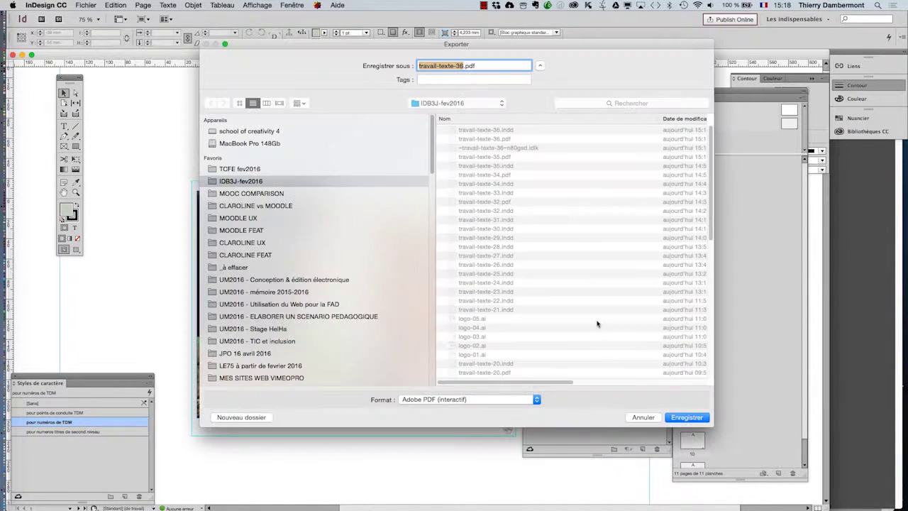
{"action": "left_click", "coordinate": [675, 418]}
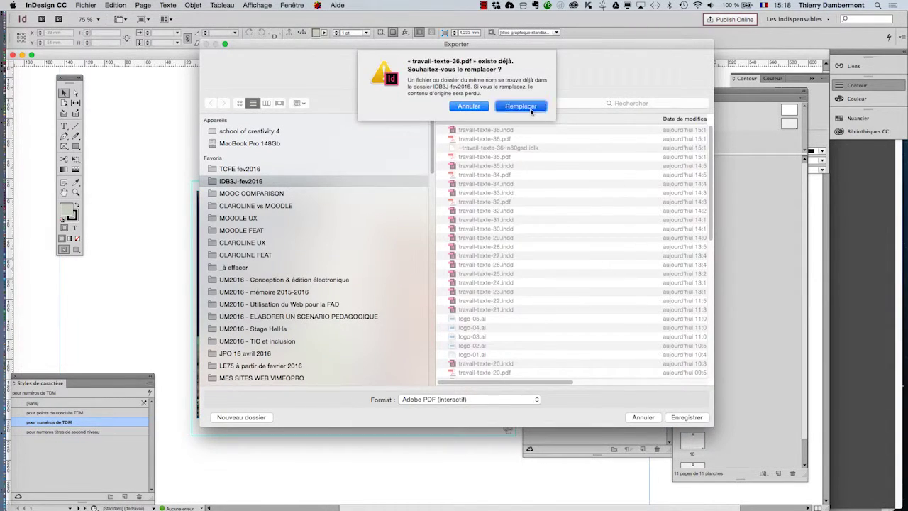
{"action": "left_click", "coordinate": [531, 110]}
{"action": "left_click", "coordinate": [551, 395]}
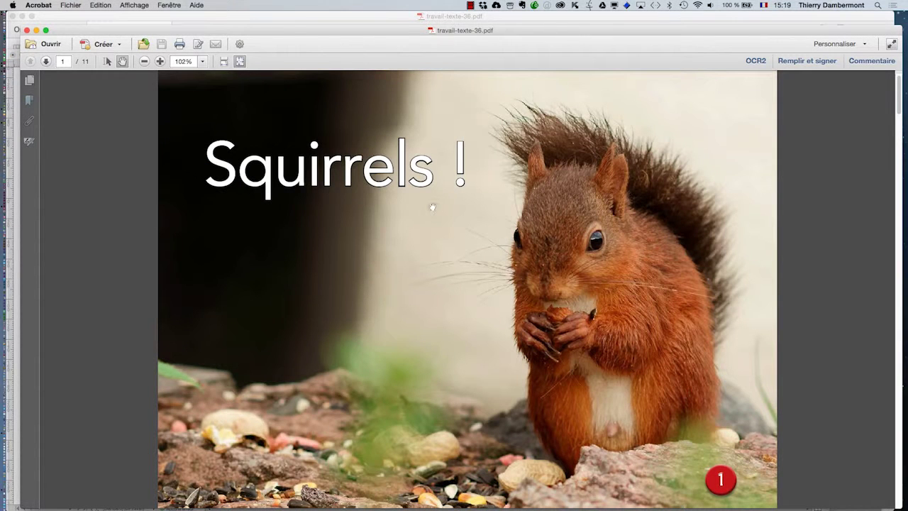
Close the open travail-texte-36.pdf windows and reopen the file in Acrobat from the IDB3J-fev2016 folder in Finder.
{"action": "left_click", "coordinate": [26, 30]}
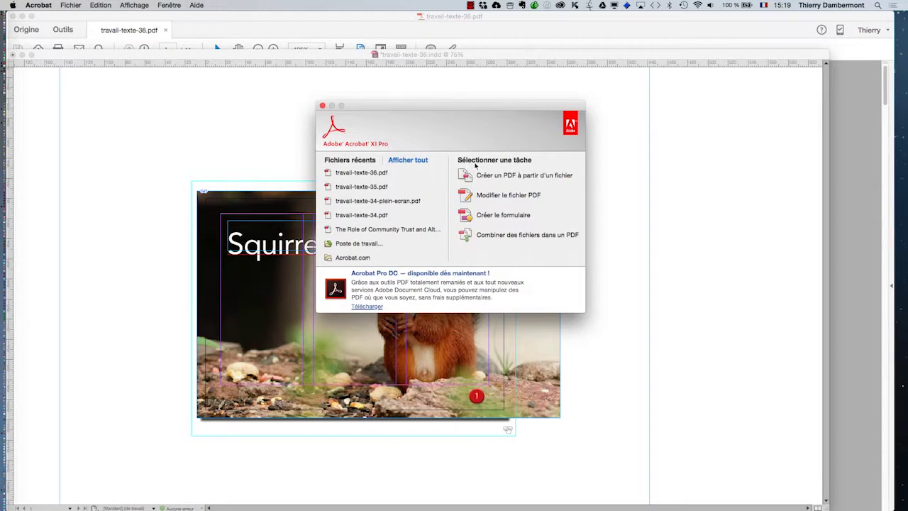
{"action": "key", "text": "super+Tab"}
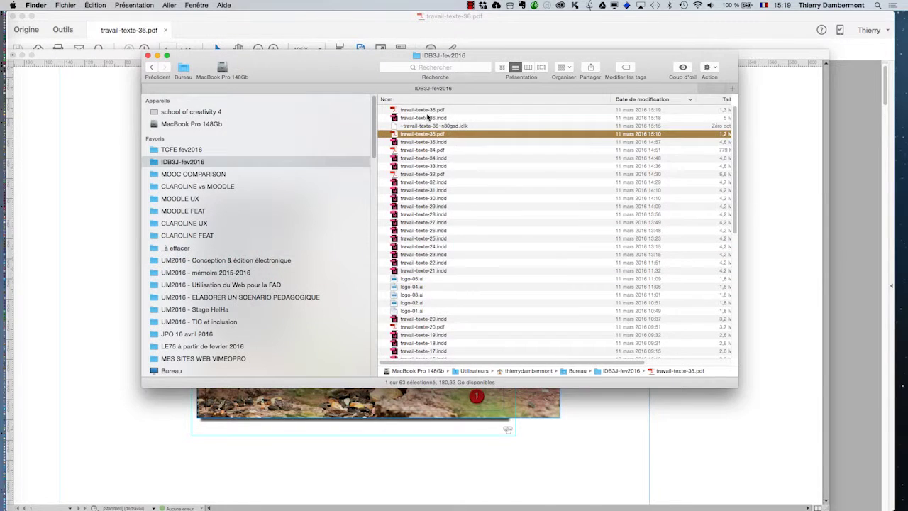
{"action": "right_click", "coordinate": [429, 113]}
{"action": "mouse_move", "coordinate": [476, 128]}
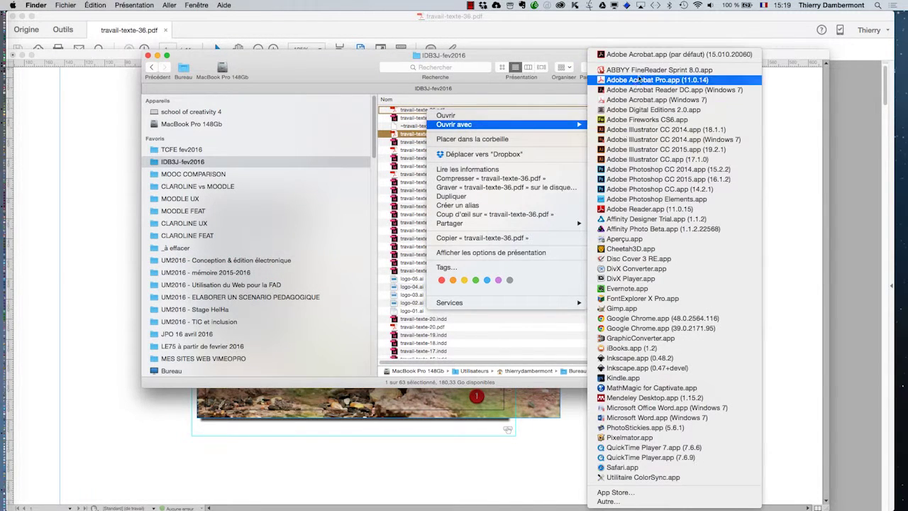
{"action": "left_click", "coordinate": [654, 56]}
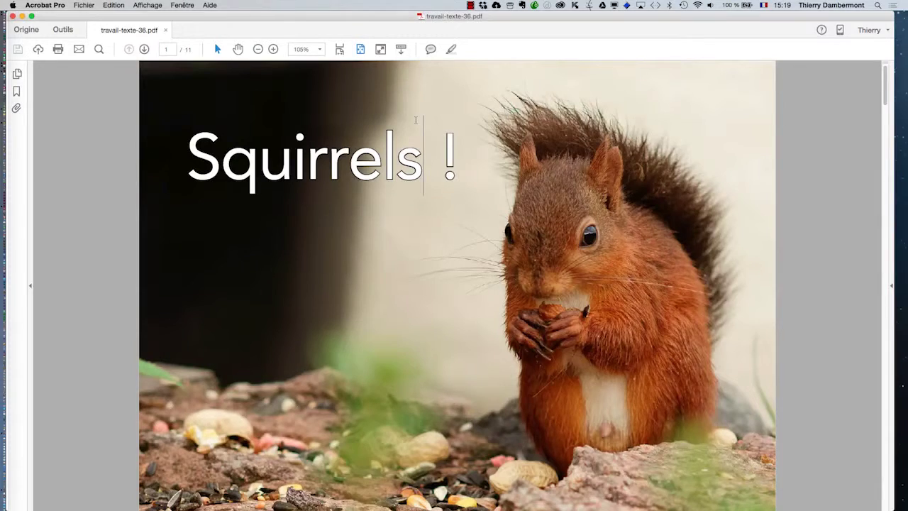
{"action": "left_click", "coordinate": [12, 15]}
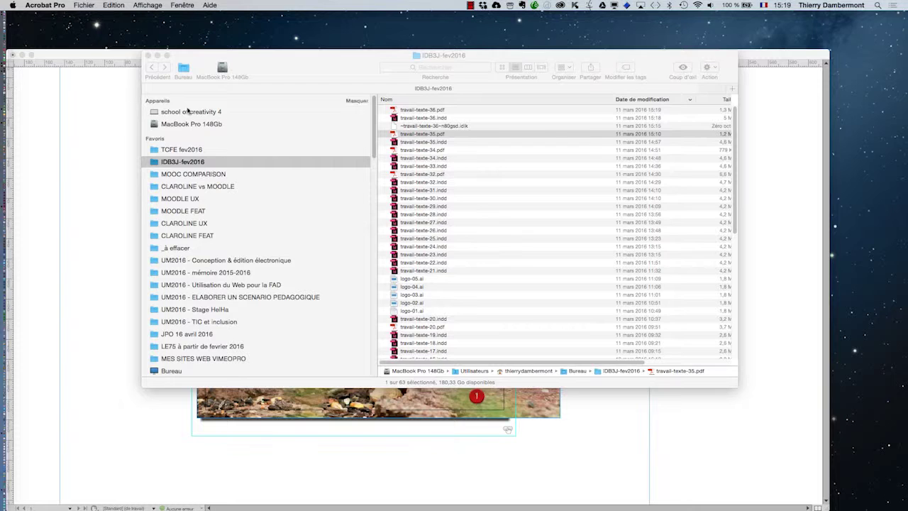
{"action": "double_click", "coordinate": [410, 110]}
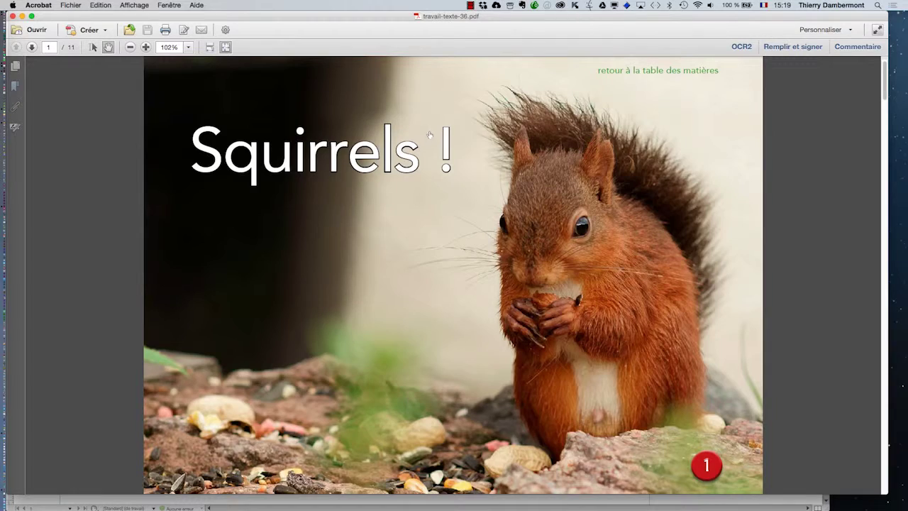
Test the cover button, the Etymology, Squirrels' furs are soft and Squirrel eating a peanut entries, and each page's return-to-contents link.
{"action": "left_click", "coordinate": [429, 135]}
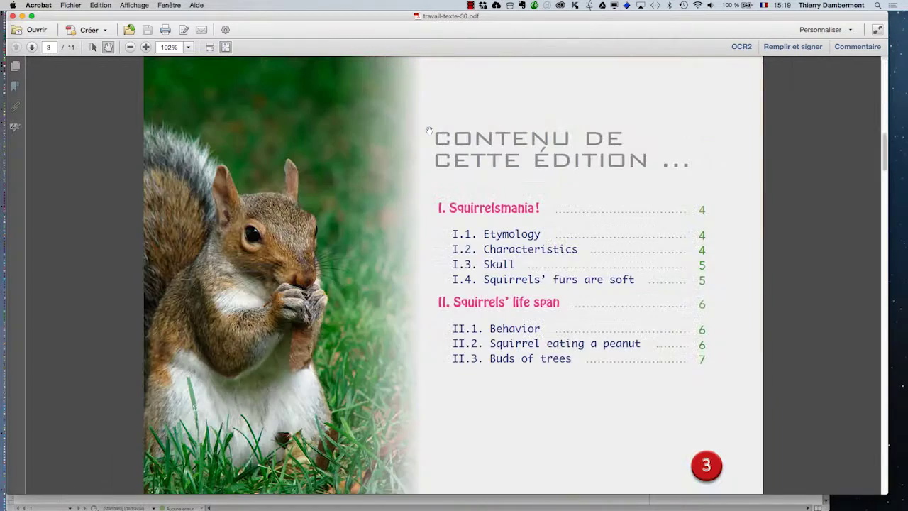
{"action": "left_click", "coordinate": [500, 236]}
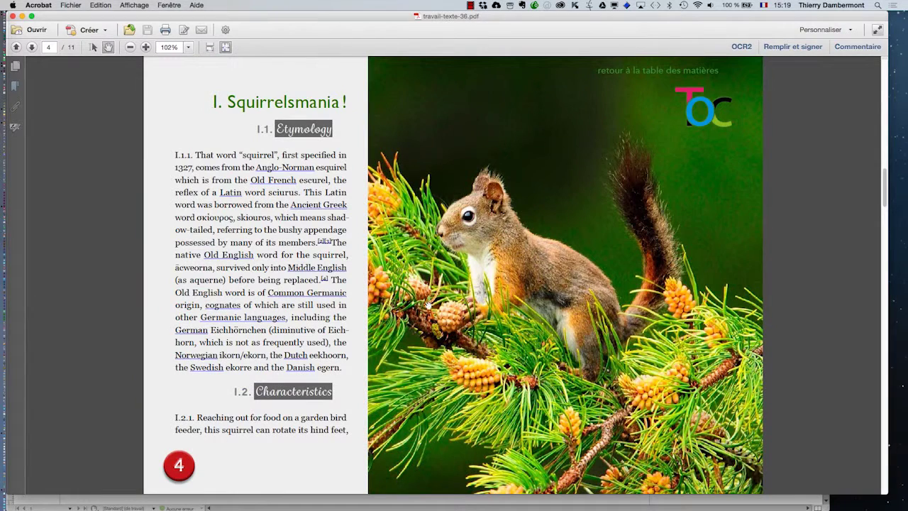
{"action": "left_click", "coordinate": [670, 69]}
{"action": "left_click", "coordinate": [521, 281]}
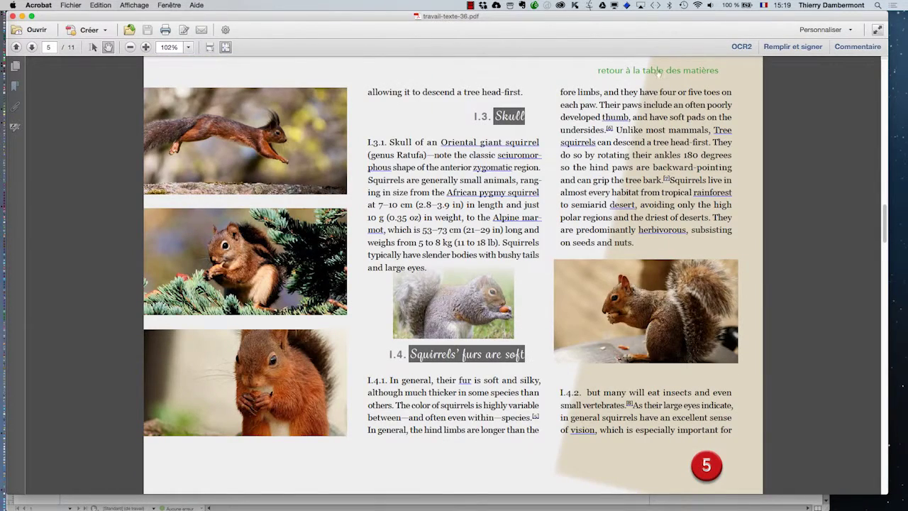
{"action": "left_click", "coordinate": [657, 71]}
{"action": "left_click", "coordinate": [543, 347]}
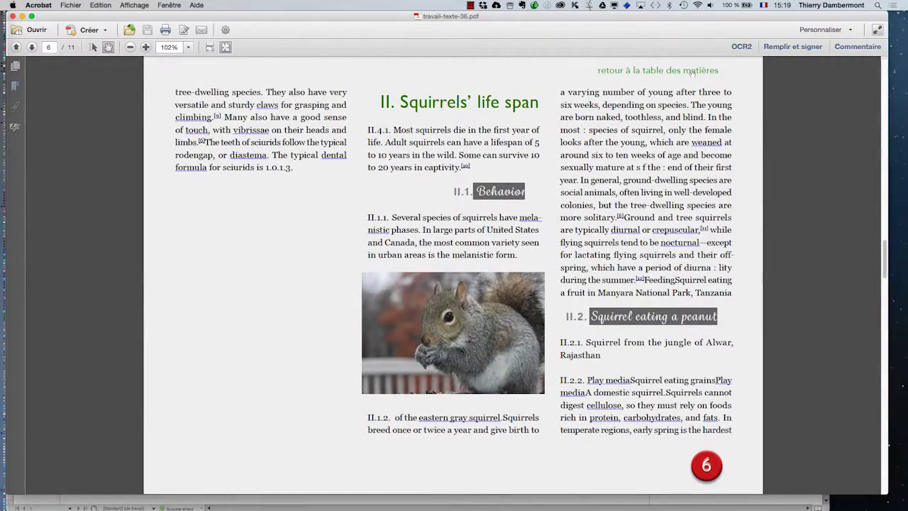
{"action": "left_click", "coordinate": [692, 71]}
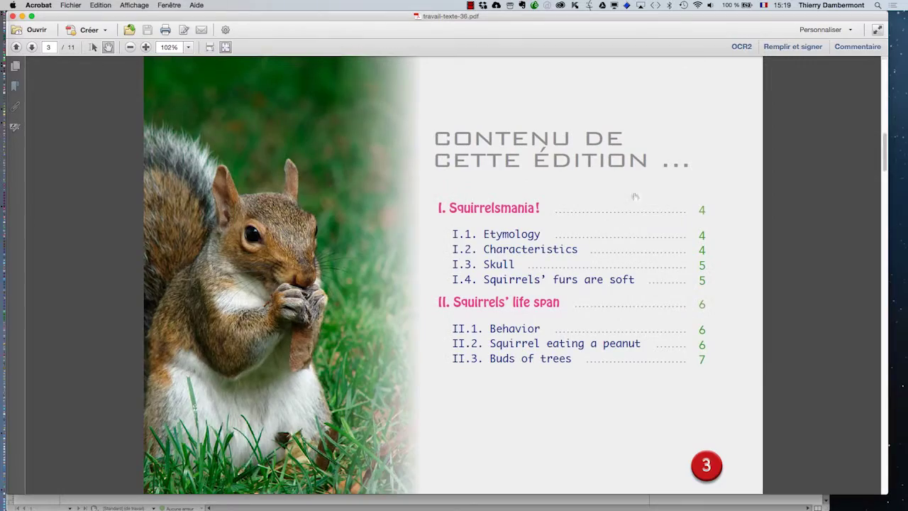
Test the melanistic web link on page 6, return to the PDF's table of contents, and follow the Etymology entry.
{"action": "left_click", "coordinate": [551, 347]}
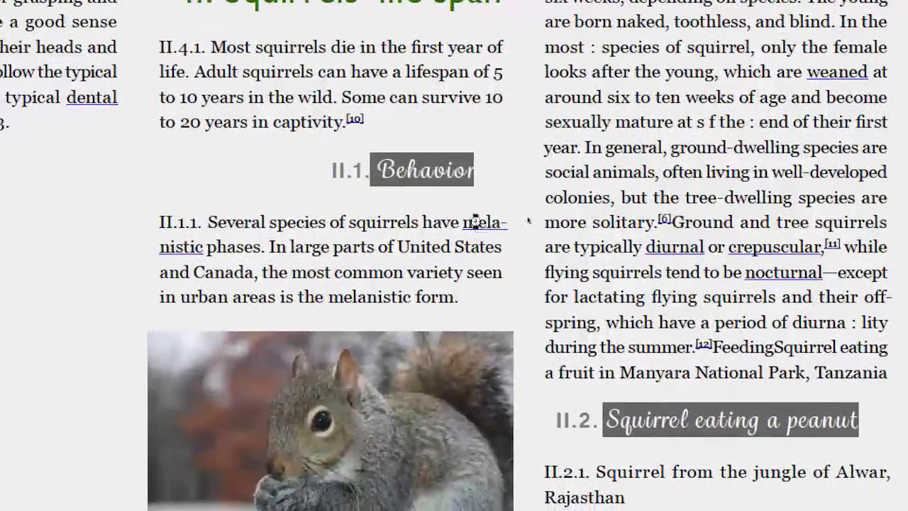
{"action": "left_click", "coordinate": [481, 225]}
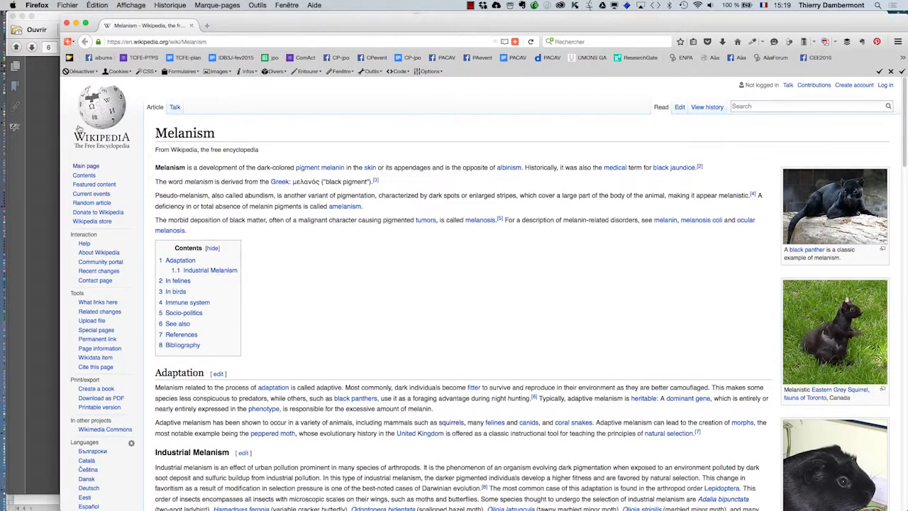
{"action": "left_click", "coordinate": [42, 120]}
{"action": "left_click", "coordinate": [624, 72]}
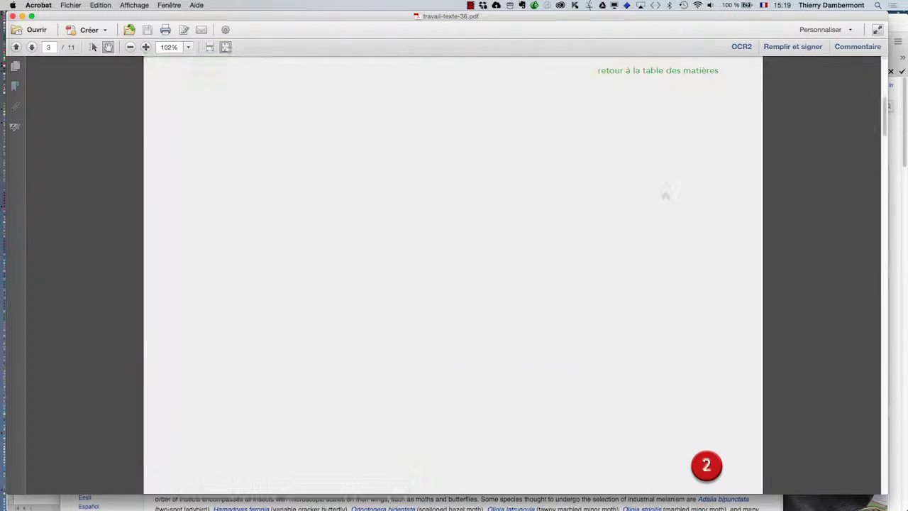
{"action": "left_click", "coordinate": [539, 155]}
{"action": "left_click", "coordinate": [486, 180]}
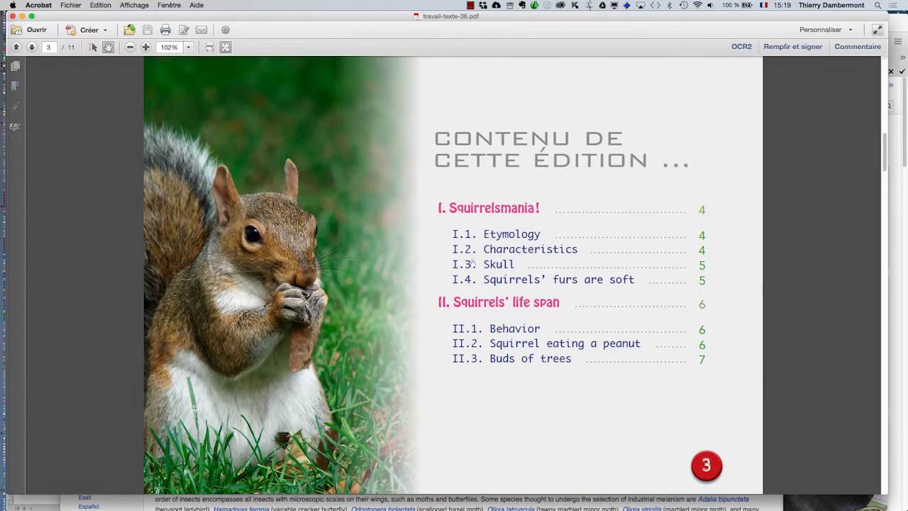
{"action": "left_click", "coordinate": [491, 237]}
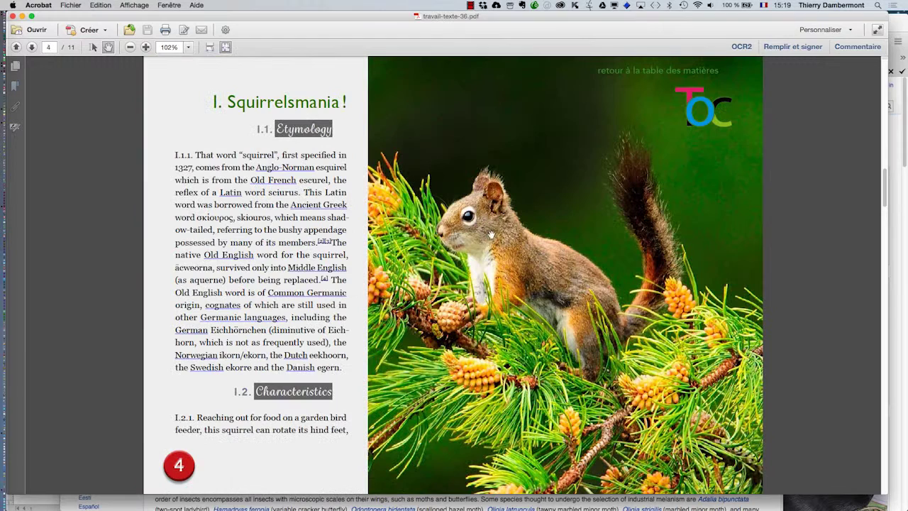
{"action": "left_click", "coordinate": [78, 5]}
{"action": "left_click", "coordinate": [95, 159]}
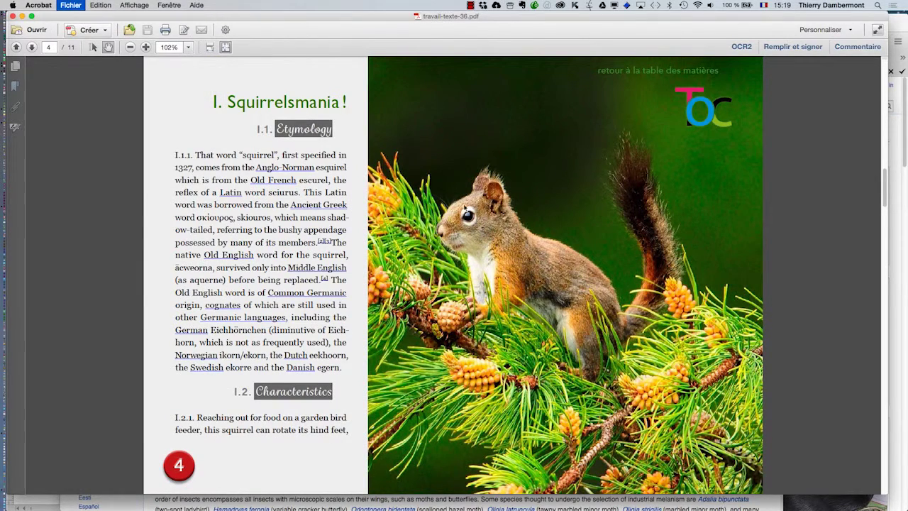
{"action": "left_click", "coordinate": [550, 387]}
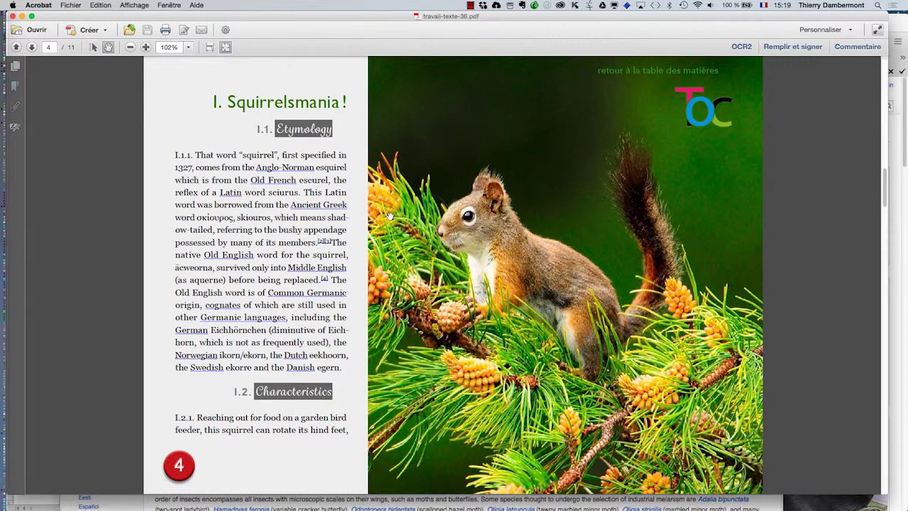
Switch back to the travail-texte-36.indd document in InDesign.
{"action": "key", "text": "super+Tab"}
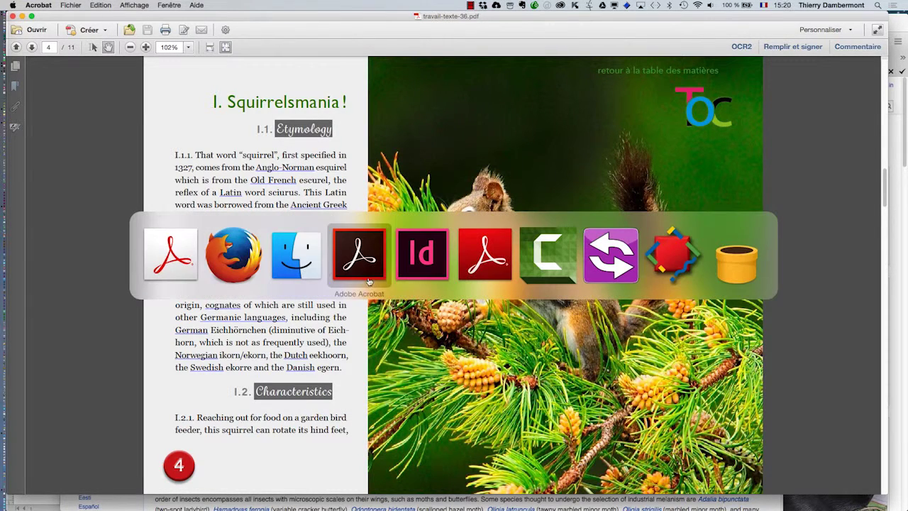
{"action": "left_click", "coordinate": [422, 268]}
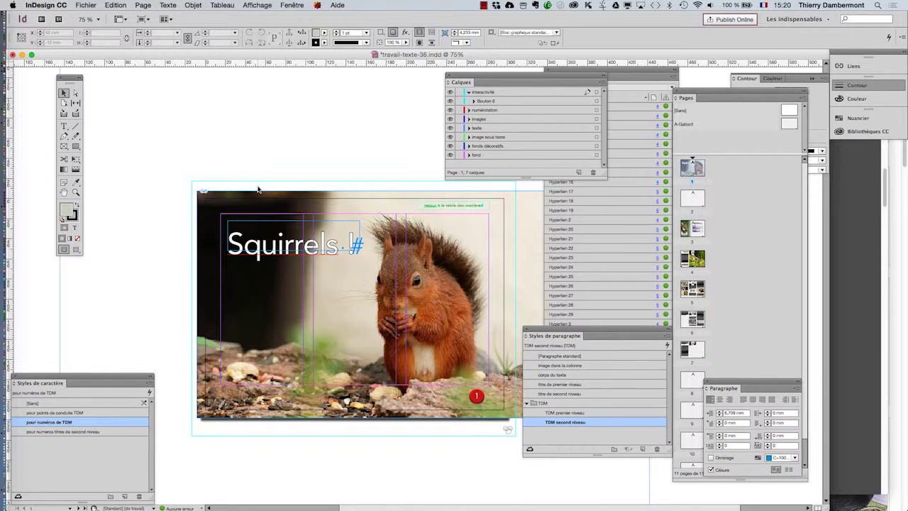
Examine the hyperlinked words in the Etymology text on page 4 at close range.
{"action": "left_click", "coordinate": [378, 304]}
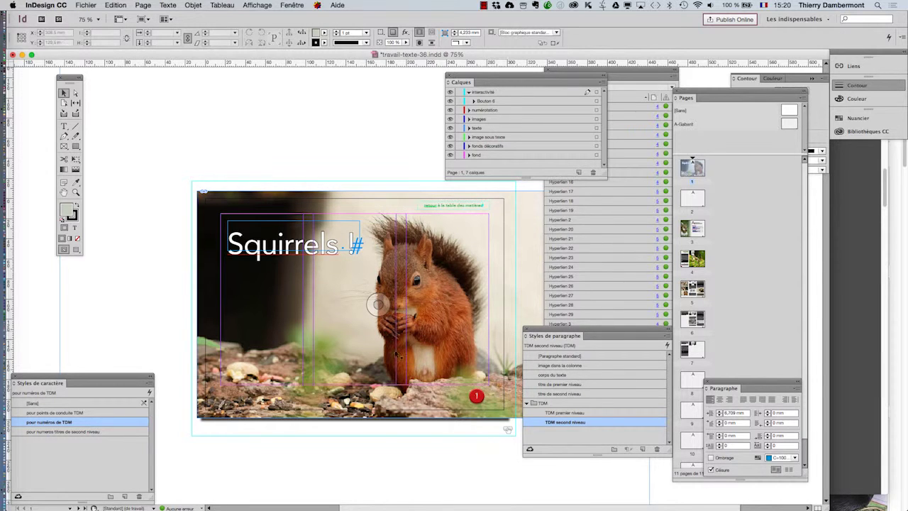
{"action": "left_click", "coordinate": [64, 192]}
{"action": "left_click_drag", "start_coordinate": [162, 227], "coordinate": [102, 185]}
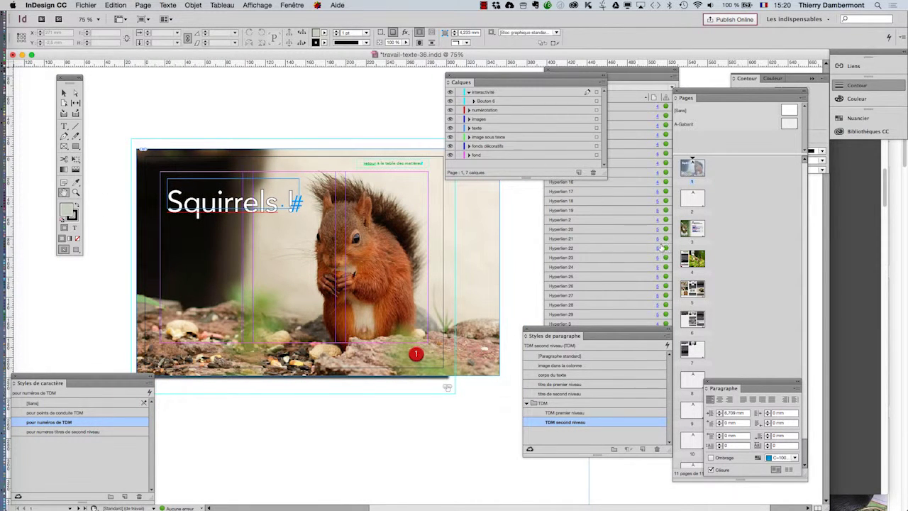
{"action": "scroll", "coordinate": [431, 299], "scroll_direction": "down", "scroll_amount": 10}
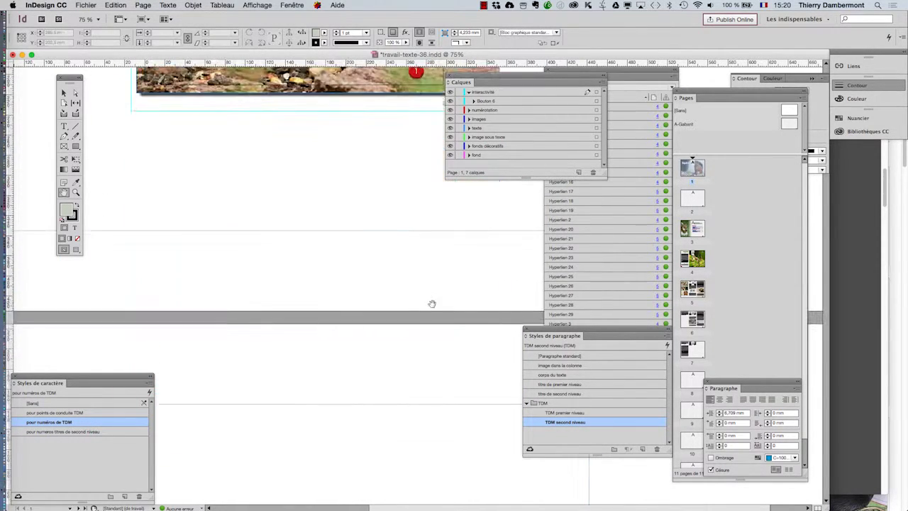
{"action": "scroll", "coordinate": [431, 303], "scroll_direction": "down", "scroll_amount": 3}
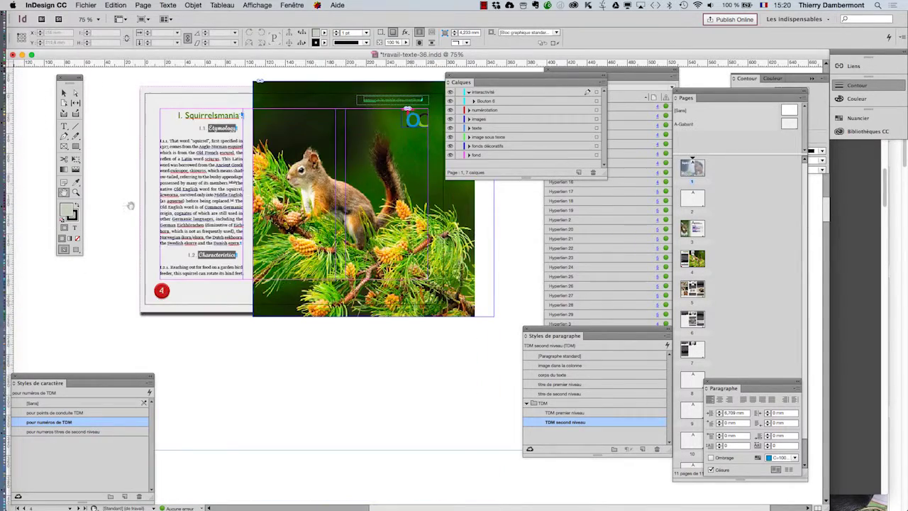
{"action": "scroll", "coordinate": [149, 203], "scroll_direction": "up", "scroll_amount": 5}
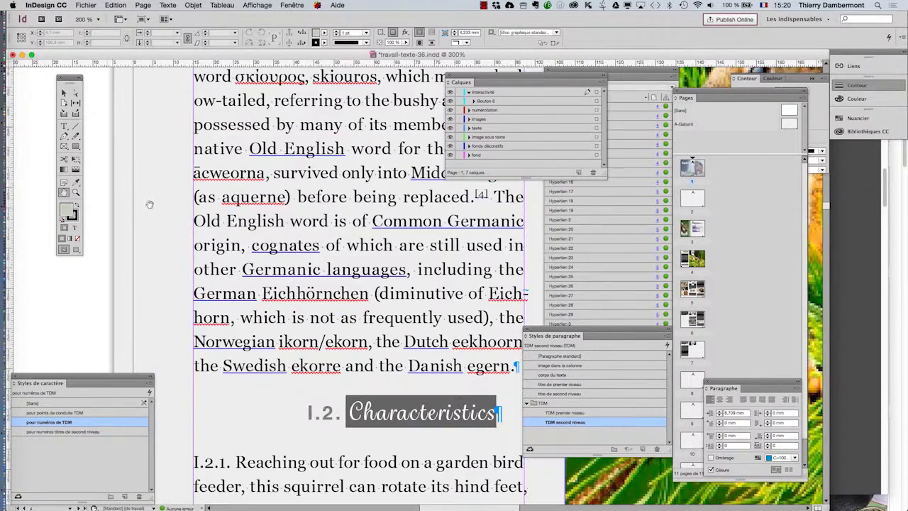
Place the text cursor in page 4's body text and move the character styles list beside the linked words.
{"action": "left_click", "coordinate": [63, 125]}
{"action": "left_click", "coordinate": [168, 5]}
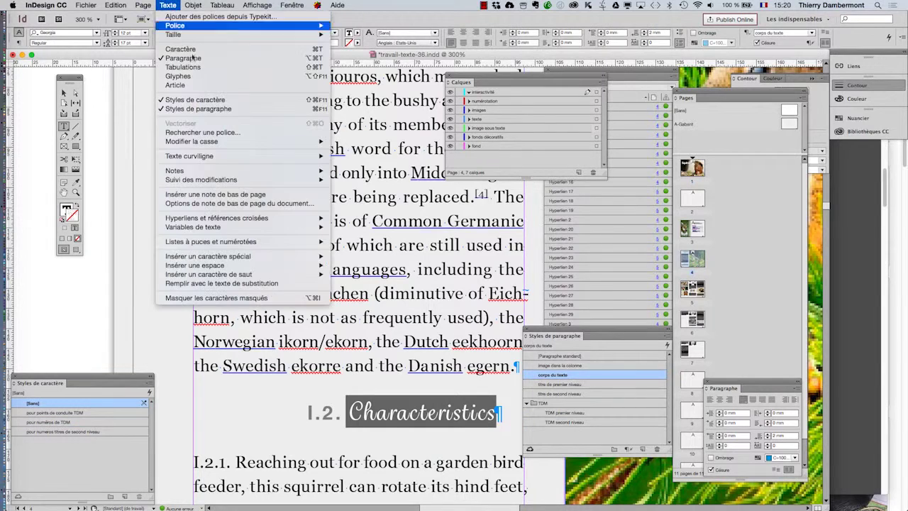
{"action": "left_click", "coordinate": [81, 378]}
{"action": "left_click_drag", "start_coordinate": [140, 377], "coordinate": [479, 202]}
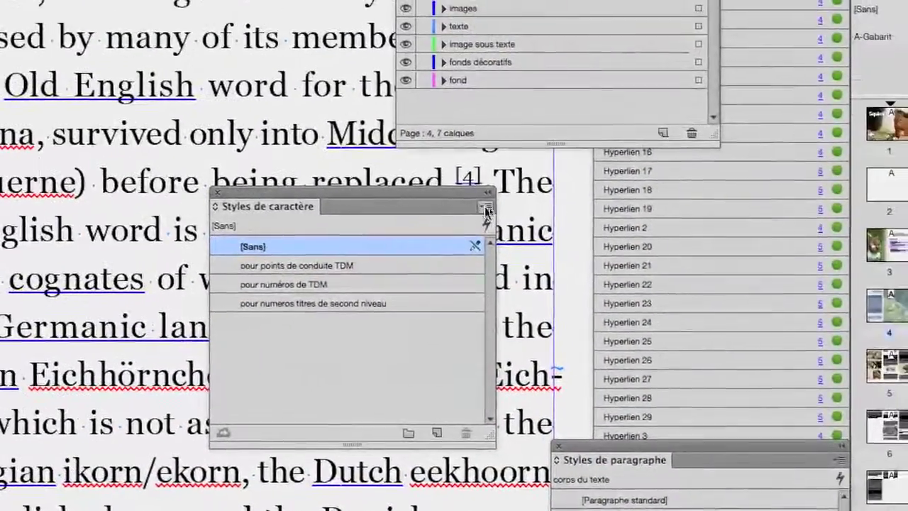
{"action": "left_click", "coordinate": [555, 185]}
{"action": "left_click", "coordinate": [579, 200]}
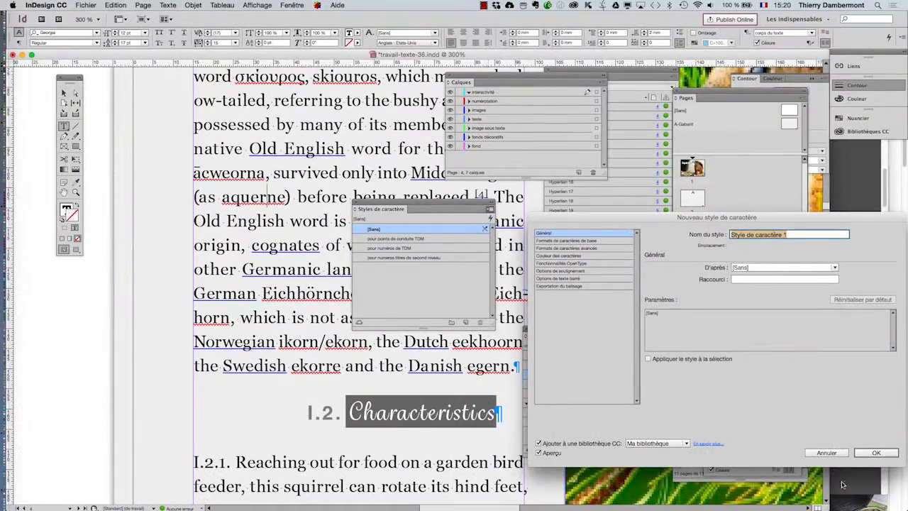
{"action": "left_click", "coordinate": [826, 453]}
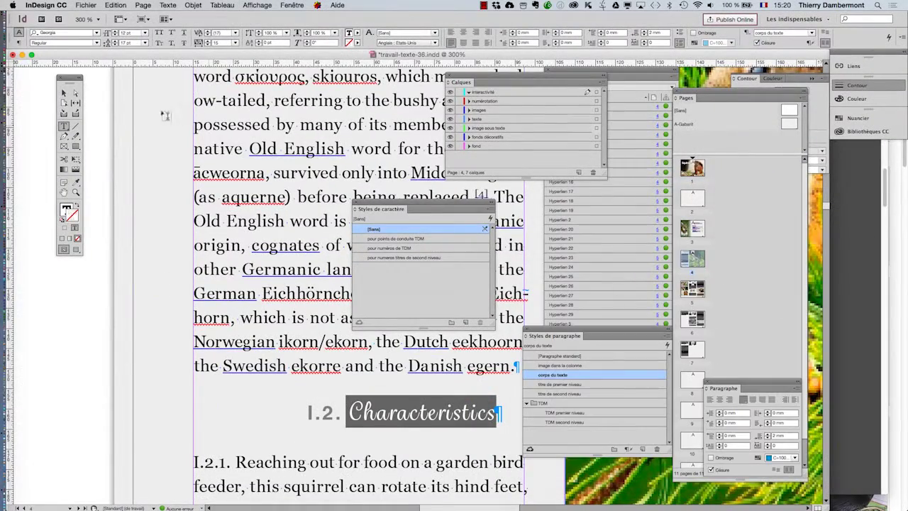
Display the document's hyperlinks, select one near the start of the list and look through the remaining entries.
{"action": "left_click", "coordinate": [63, 93]}
{"action": "left_click", "coordinate": [292, 5]}
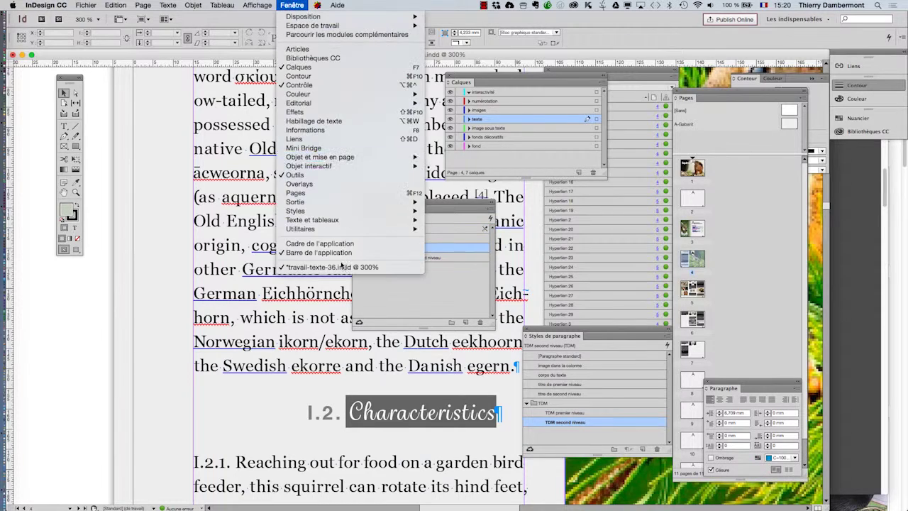
{"action": "mouse_move", "coordinate": [332, 166]}
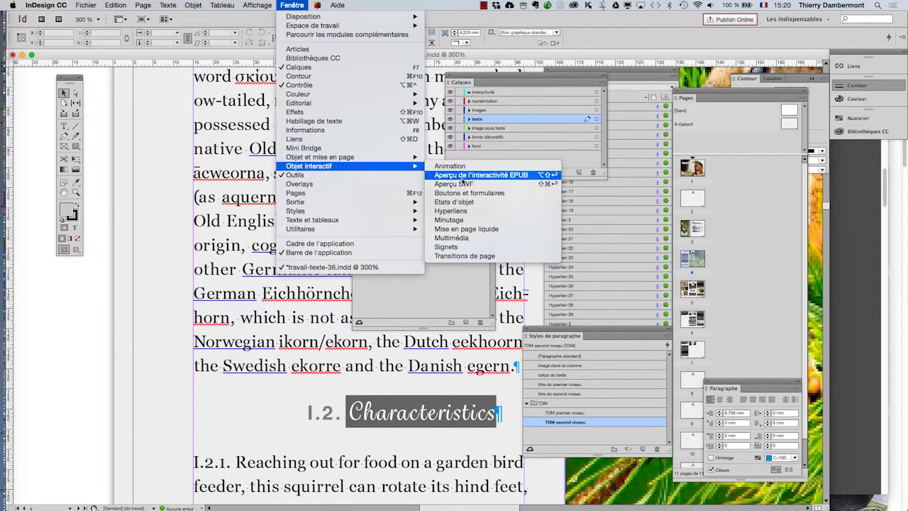
{"action": "left_click", "coordinate": [458, 212]}
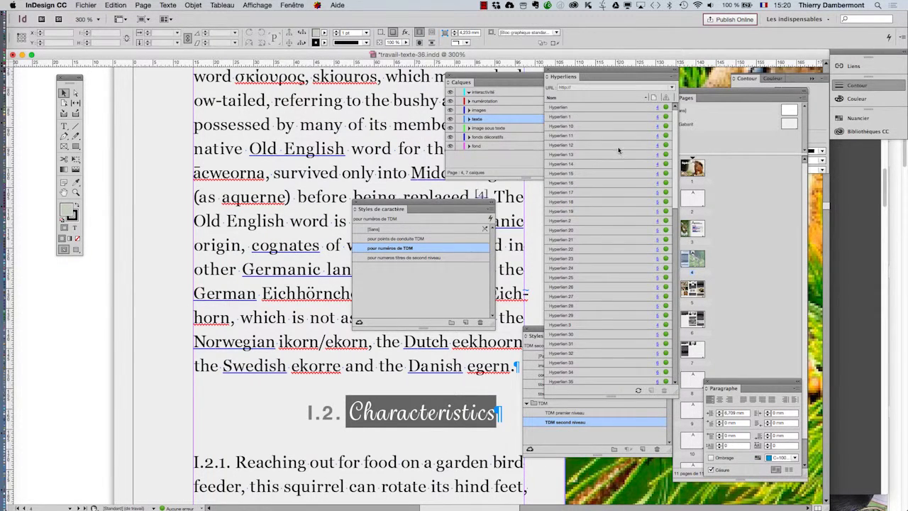
{"action": "left_click", "coordinate": [615, 112]}
{"action": "scroll", "coordinate": [616, 178], "scroll_direction": "down", "scroll_amount": 15}
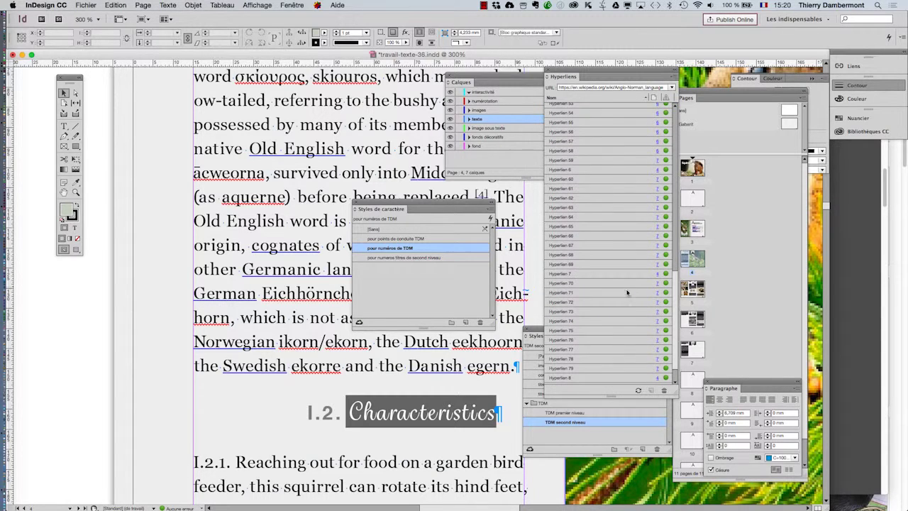